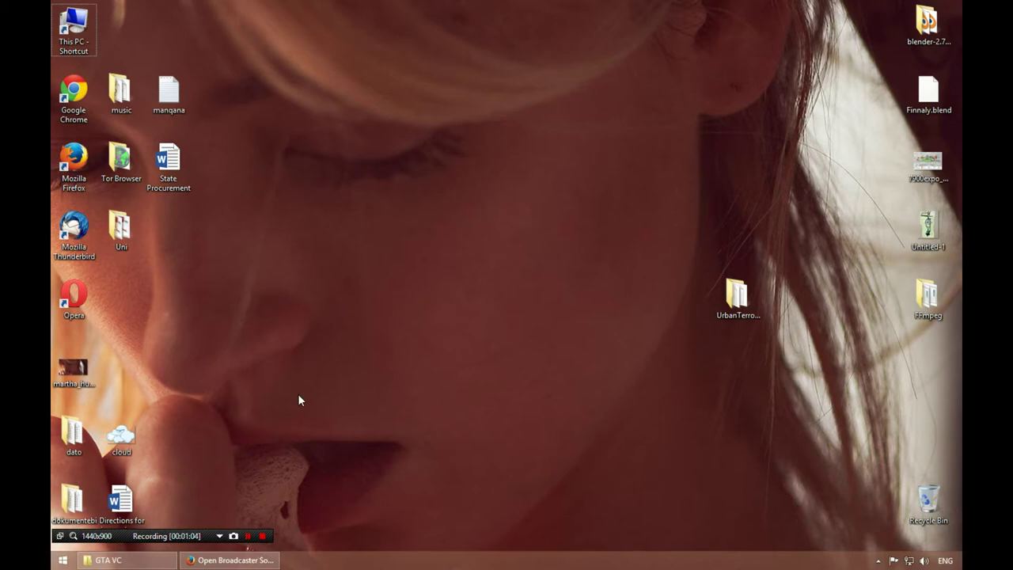
- Restore Firefox from the taskbar so the obsproject.com homepage is visible
click(229, 560)
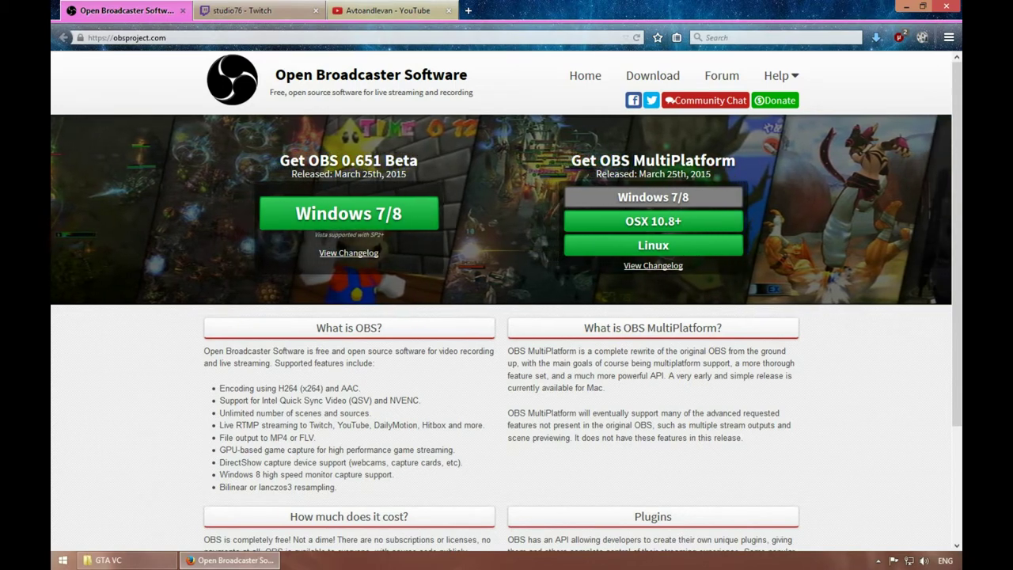
- Launch Open Broadcaster Software (64bit) by searching 'open' on the Start screen
key(super)
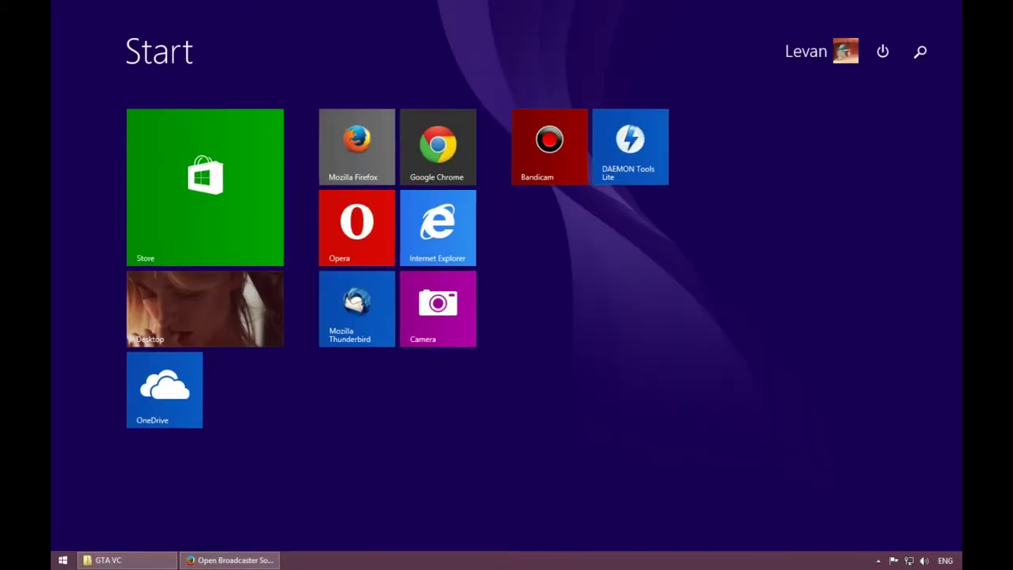
text(open)
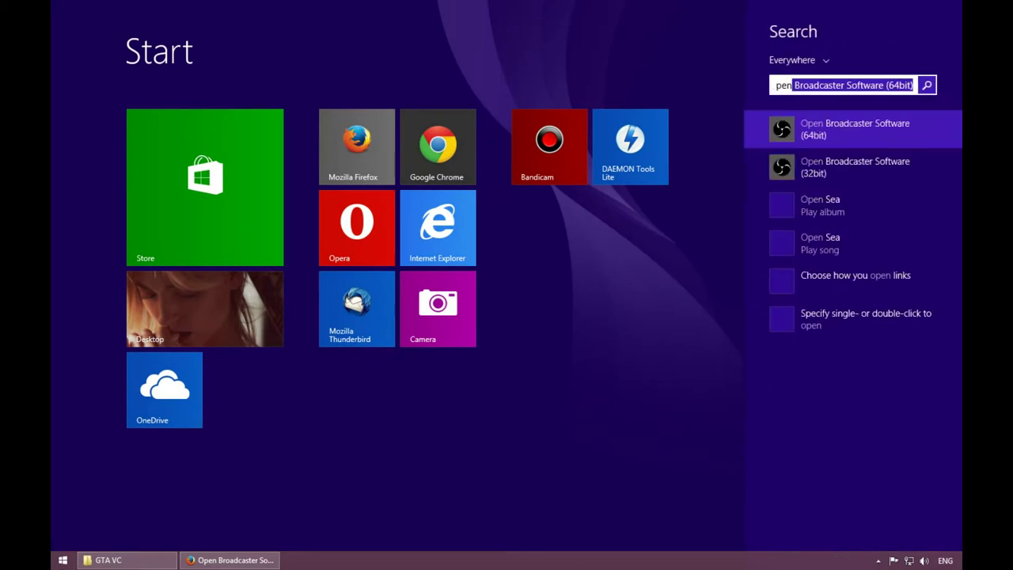
key(Return)
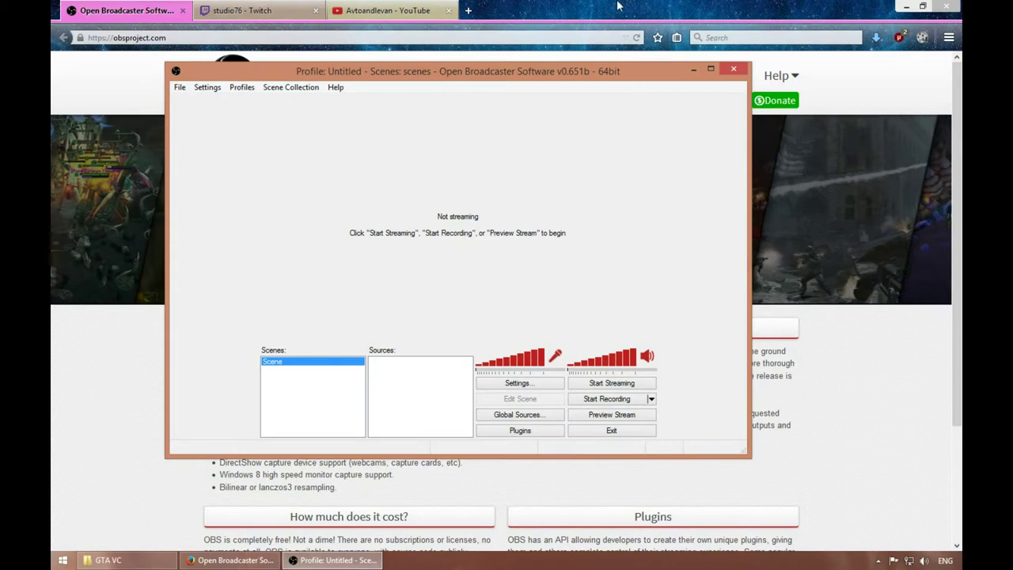
- Minimize Firefox, nudge the OBS window up-right, and bring up the Sources list context menu
click(241, 11)
click(906, 7)
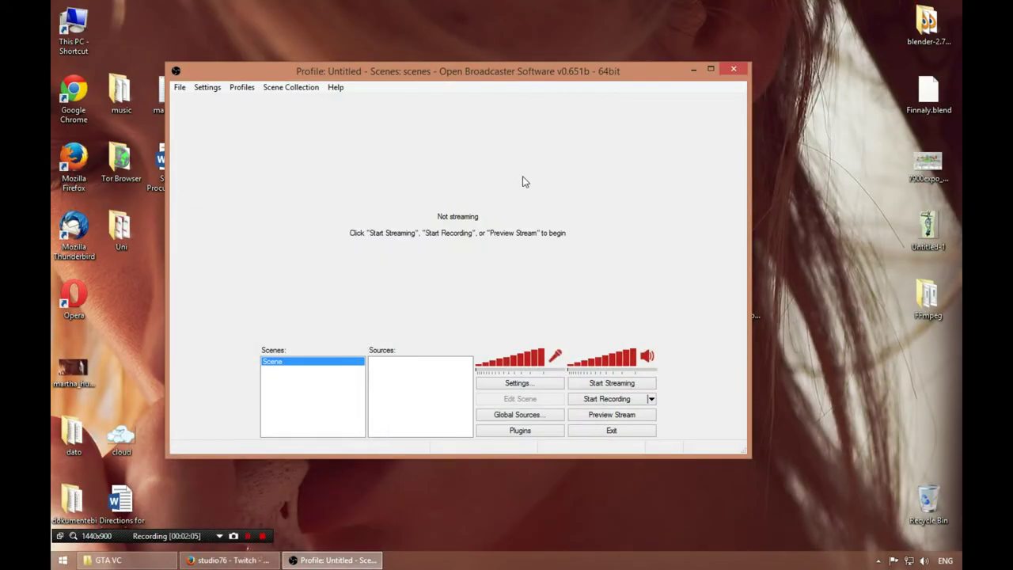
drag(394, 70, 457, 61)
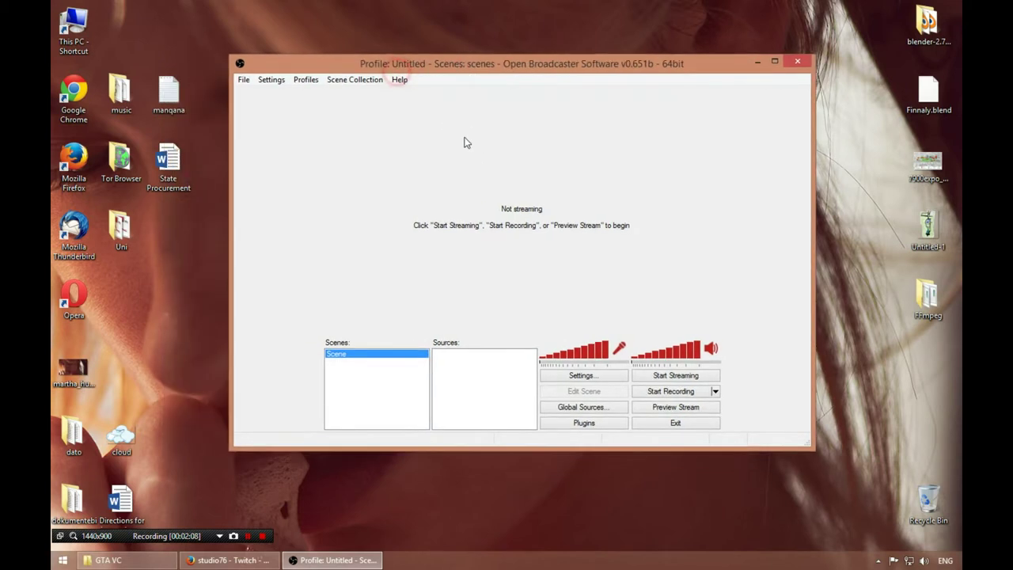
right_click(471, 146)
click(721, 238)
right_click(453, 363)
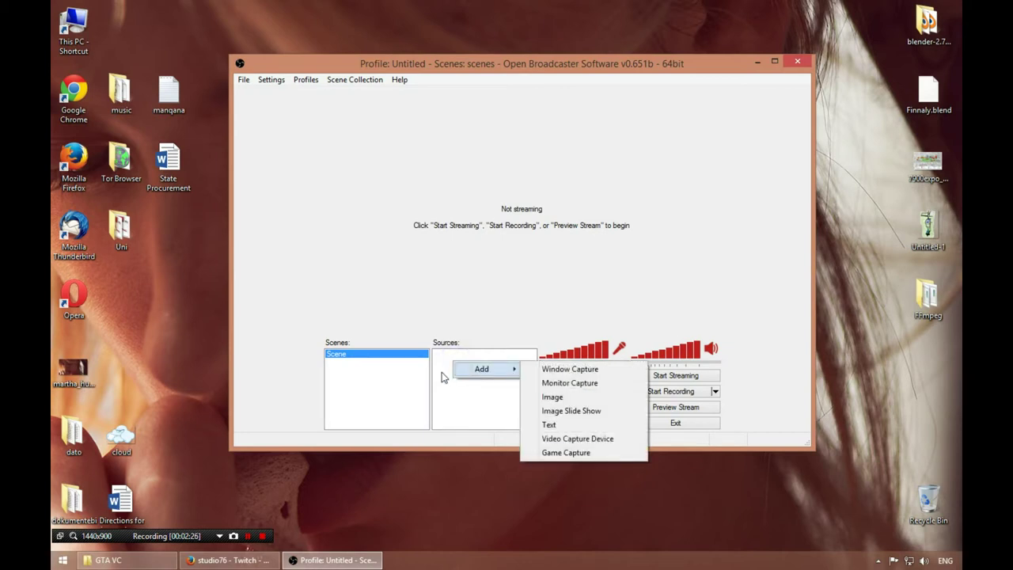
- Add a Game Capture source, keeping the default name 'Game Capture'
click(451, 378)
right_click(451, 378)
mouse_move(481, 383)
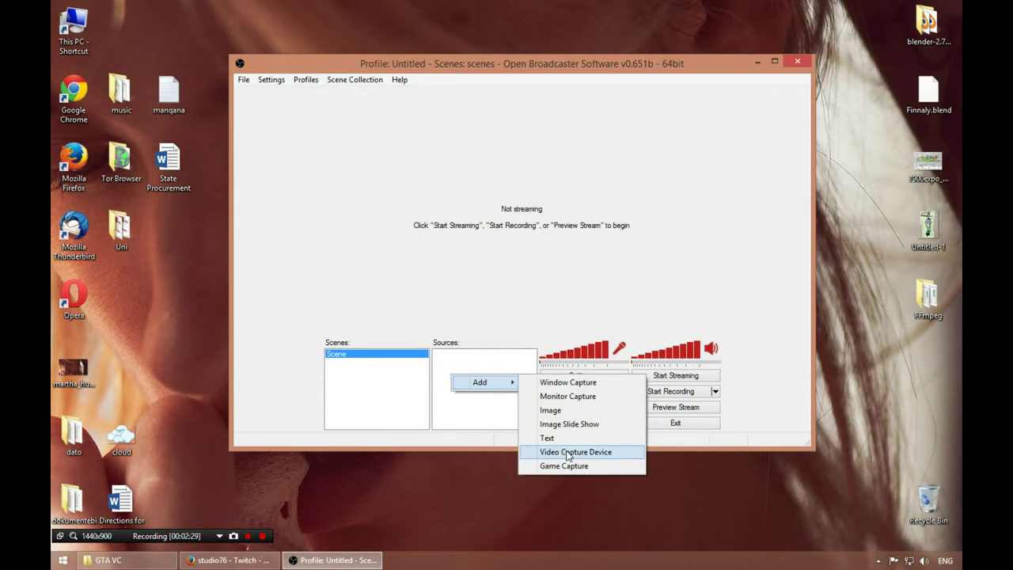
click(552, 467)
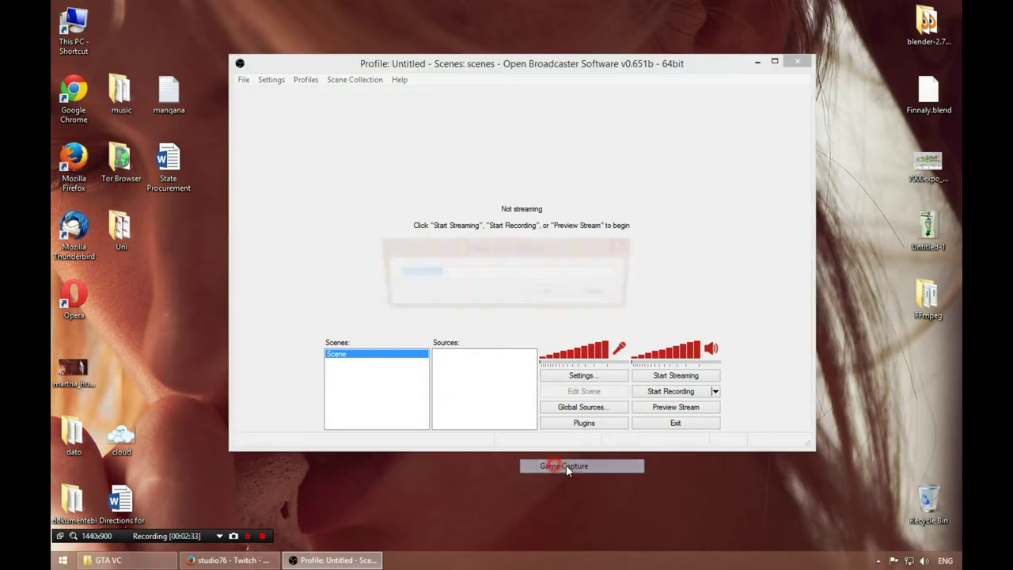
click(550, 294)
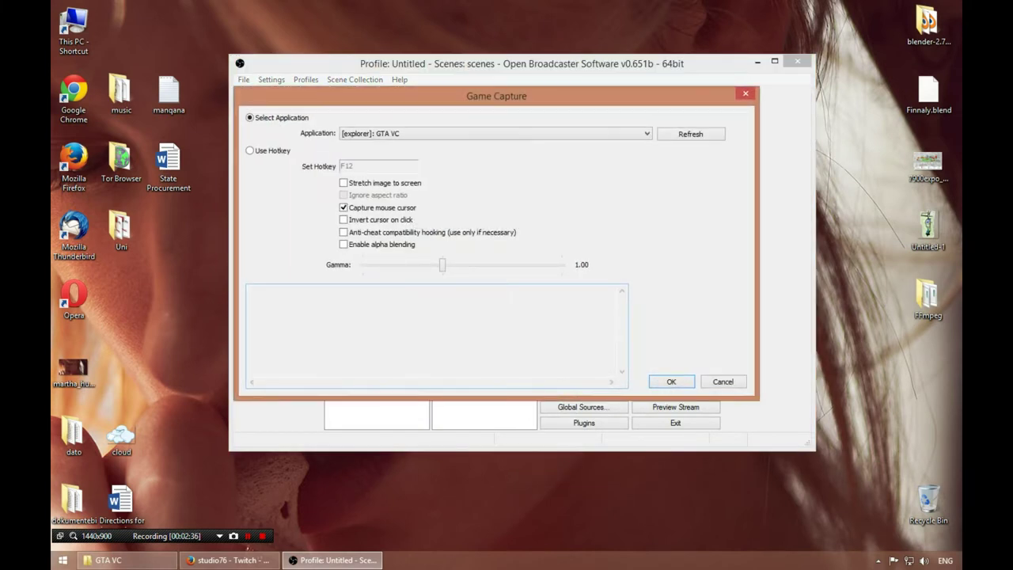
- Set the Game Capture application to '[explorer]: GTA VC' and confirm
click(397, 133)
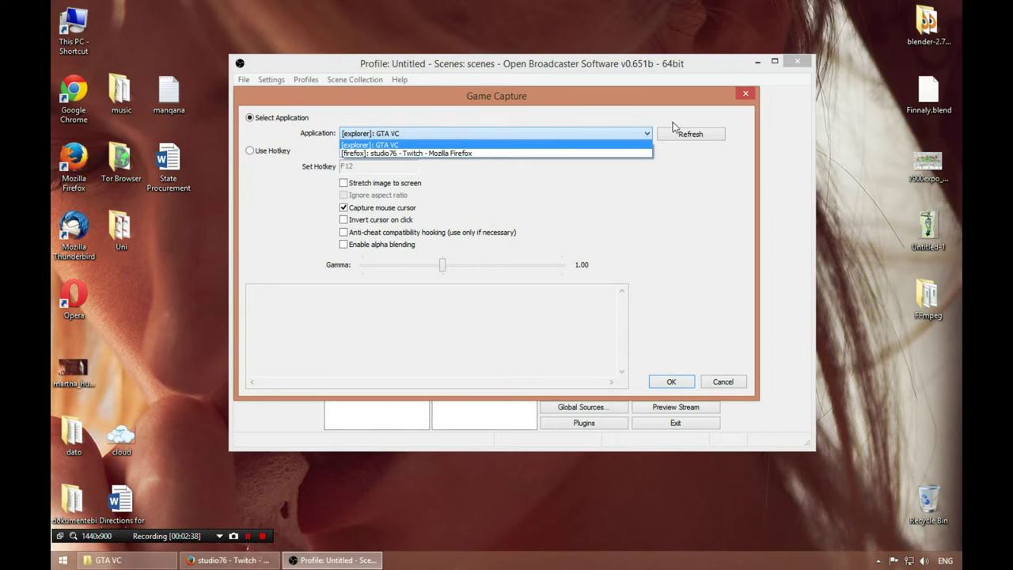
click(699, 140)
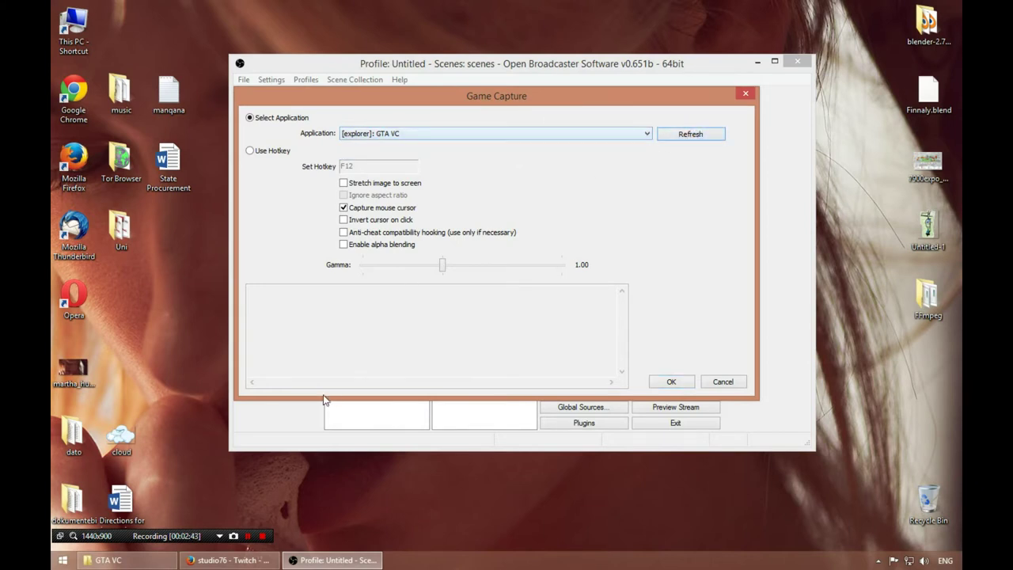
click(136, 560)
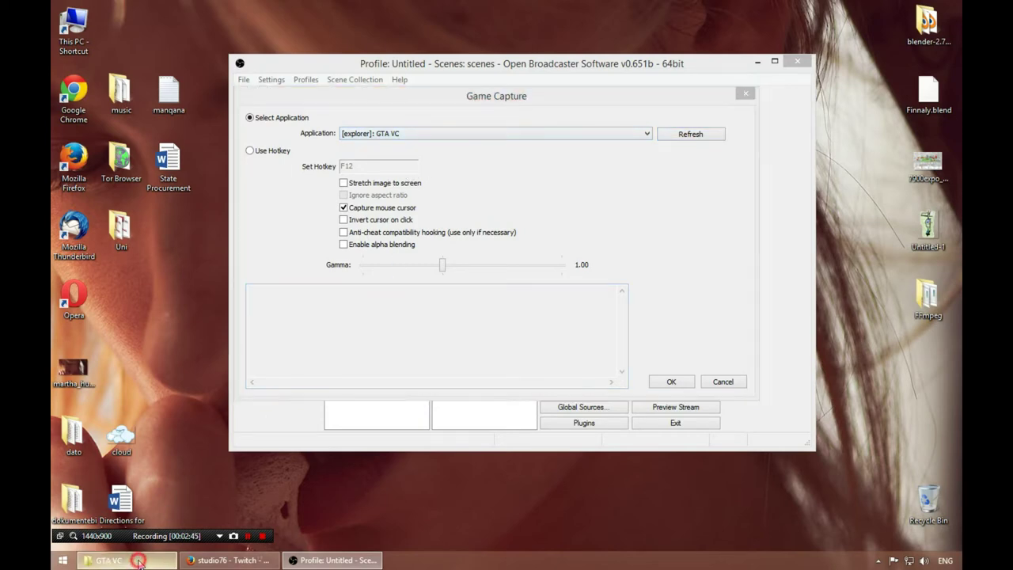
click(138, 561)
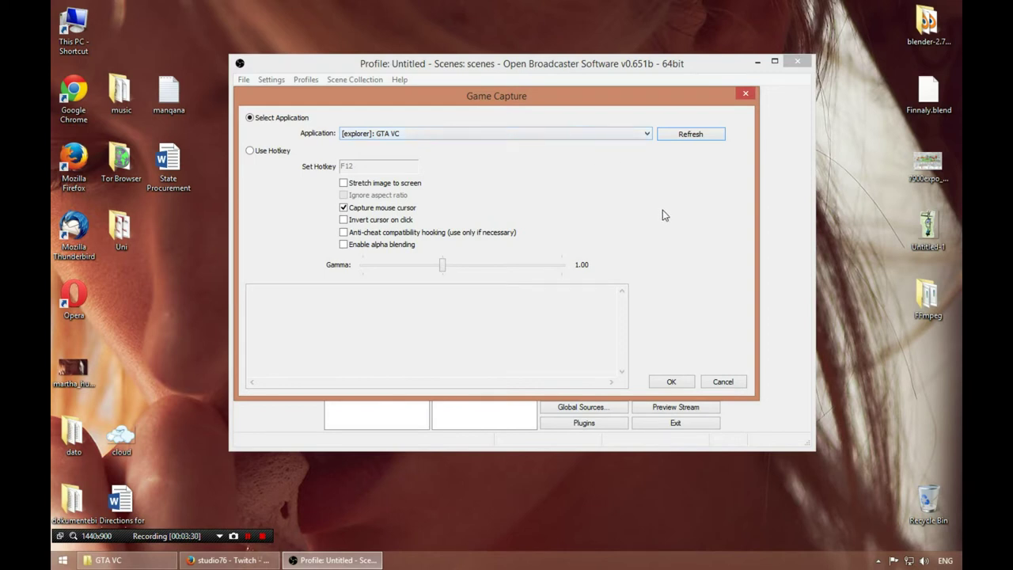
click(684, 382)
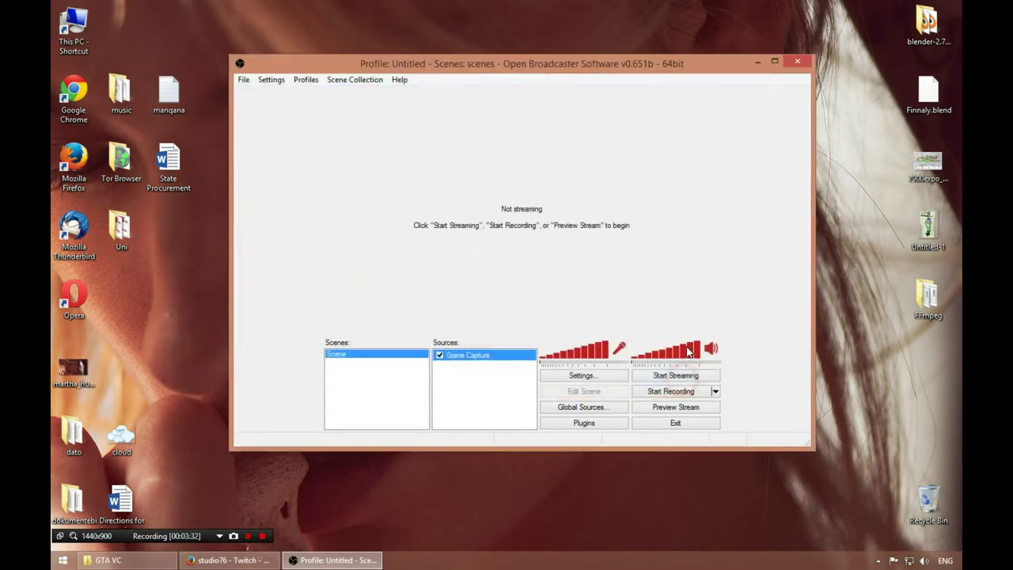
- Add an Image source named 'Image' showing cloud.png from the Desktop
right_click(469, 376)
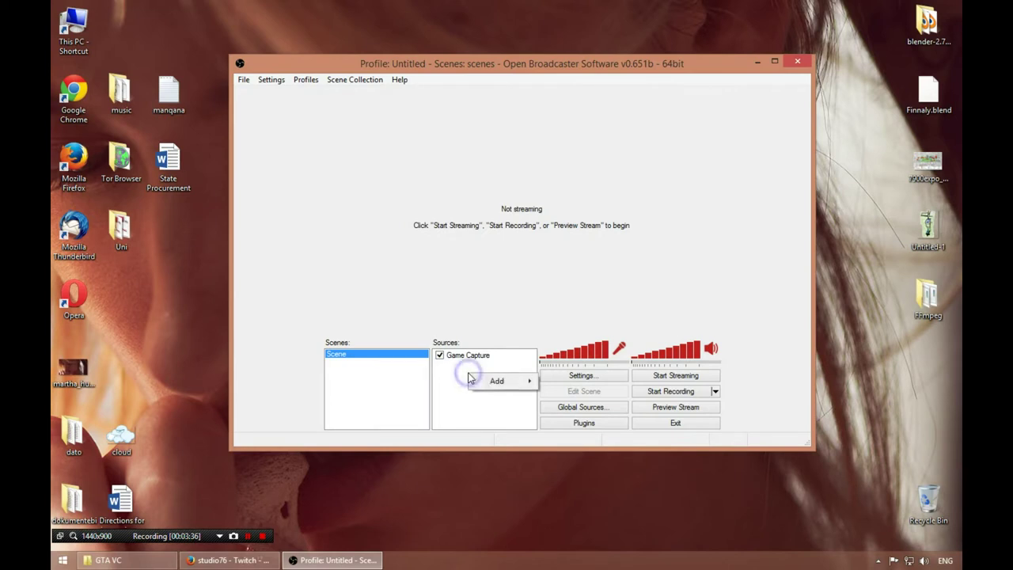
click(493, 381)
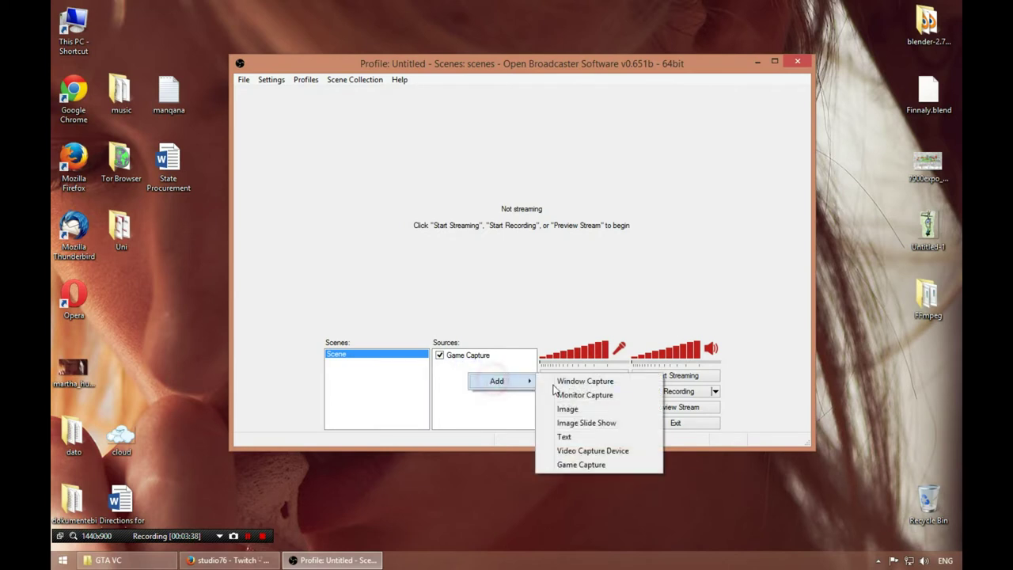
click(574, 410)
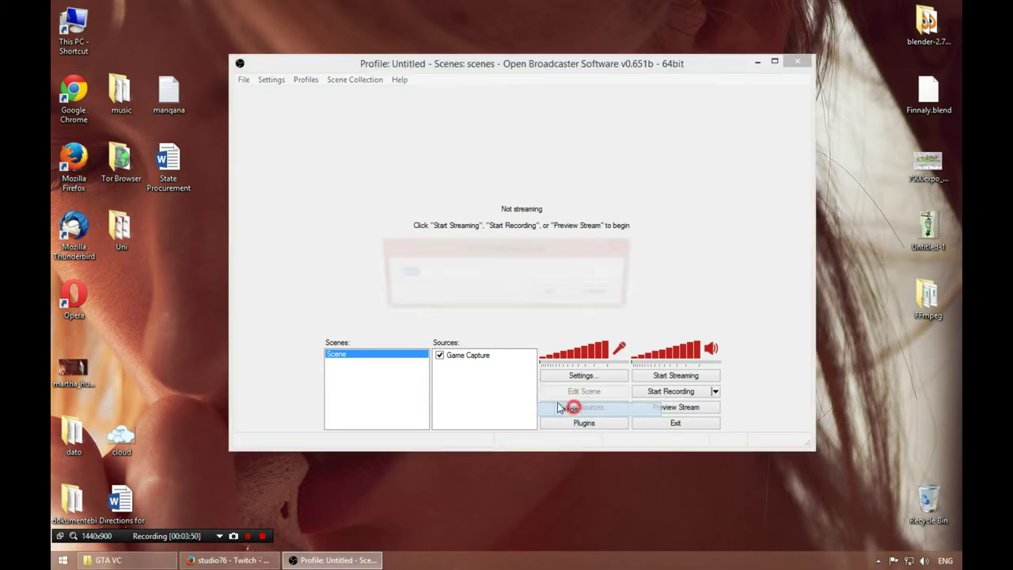
click(554, 294)
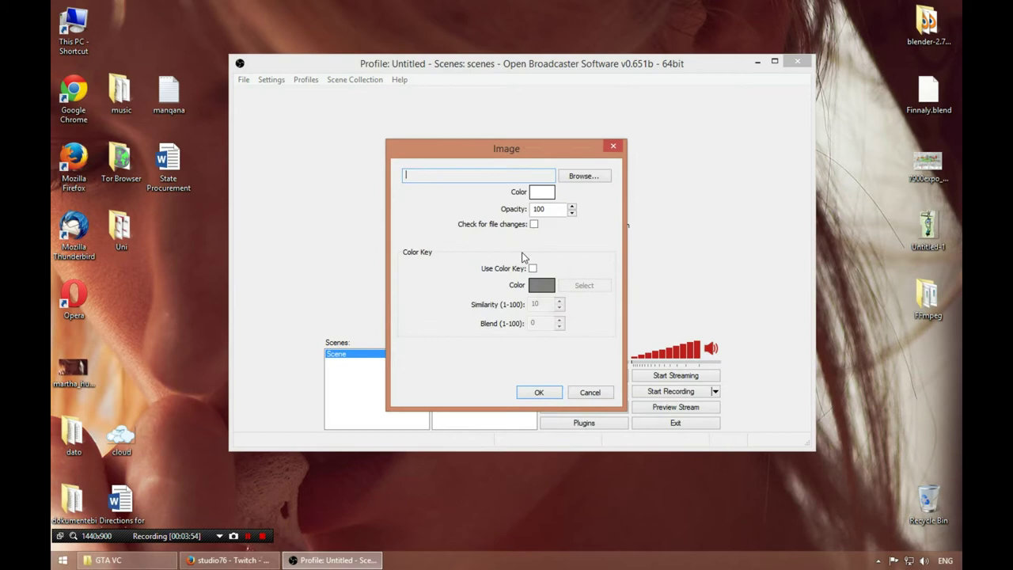
click(584, 175)
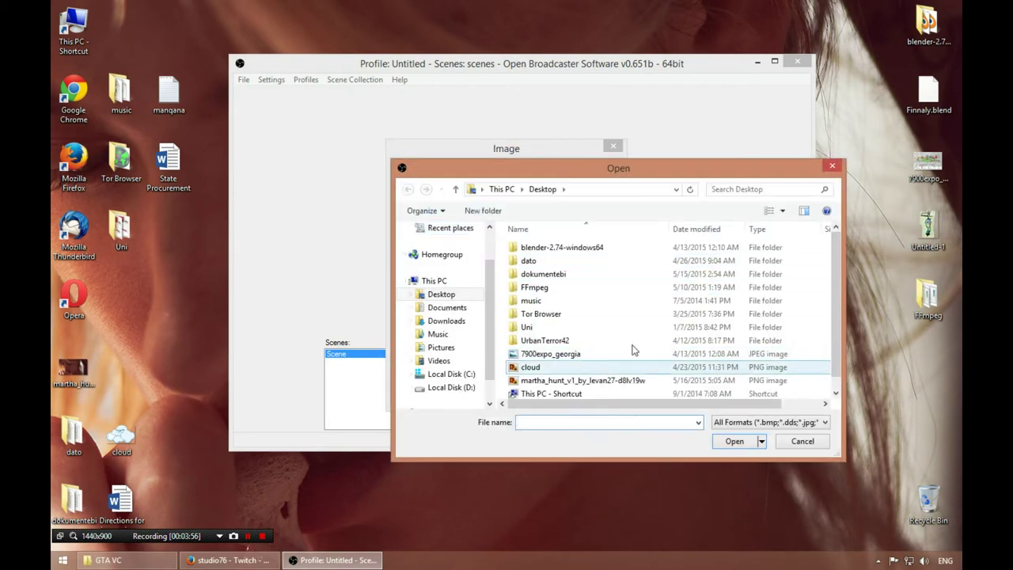
double_click(592, 366)
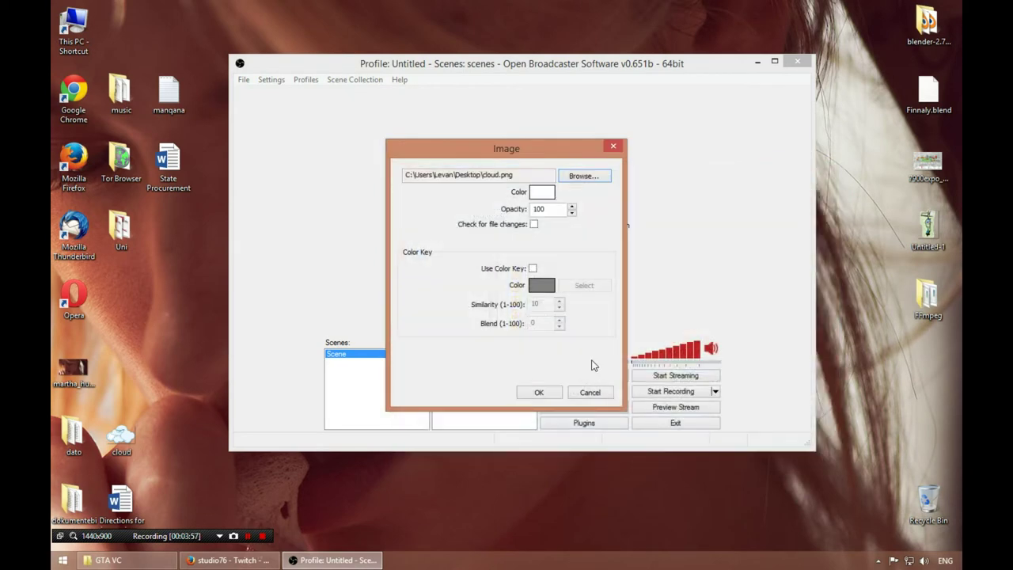
click(552, 391)
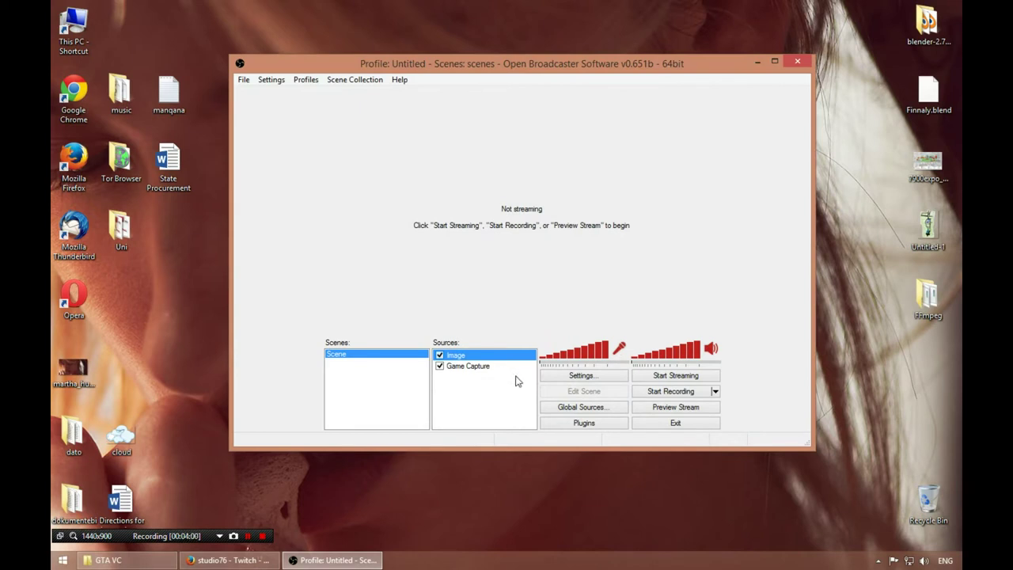
- Start the stream preview and inspect the Image source's properties without changing them
click(659, 407)
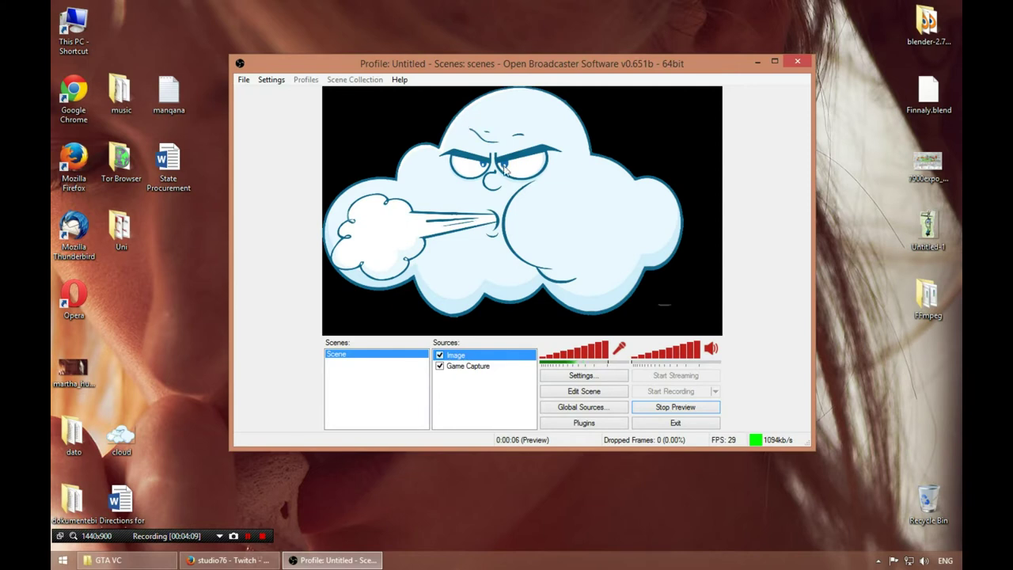
click(460, 369)
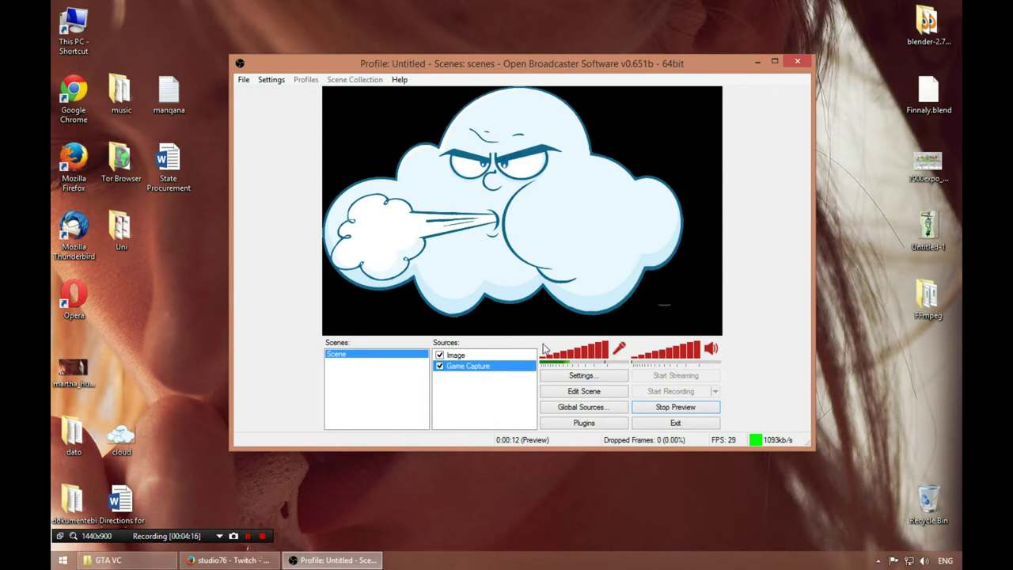
click(473, 356)
right_click(474, 357)
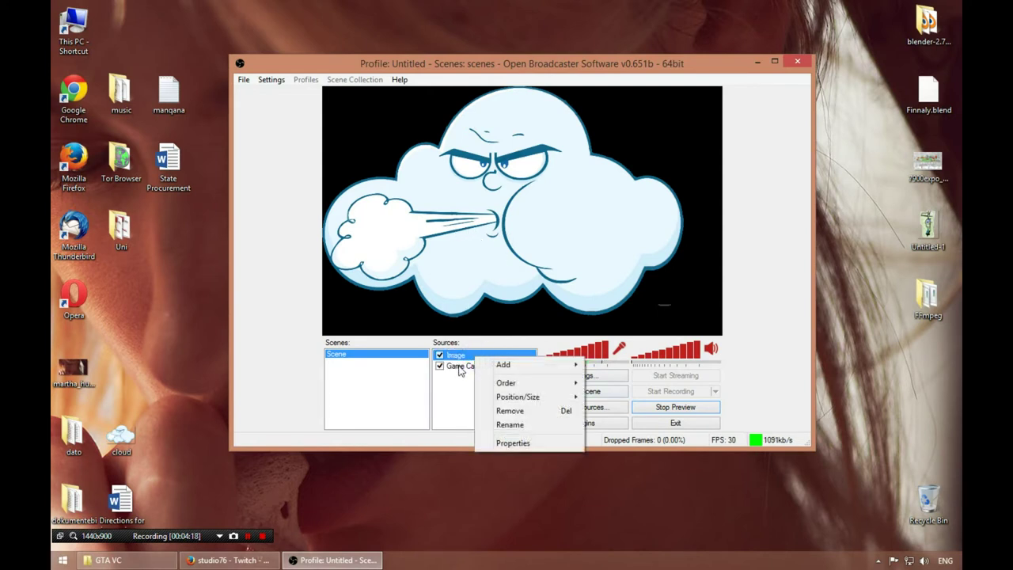
click(452, 385)
right_click(465, 356)
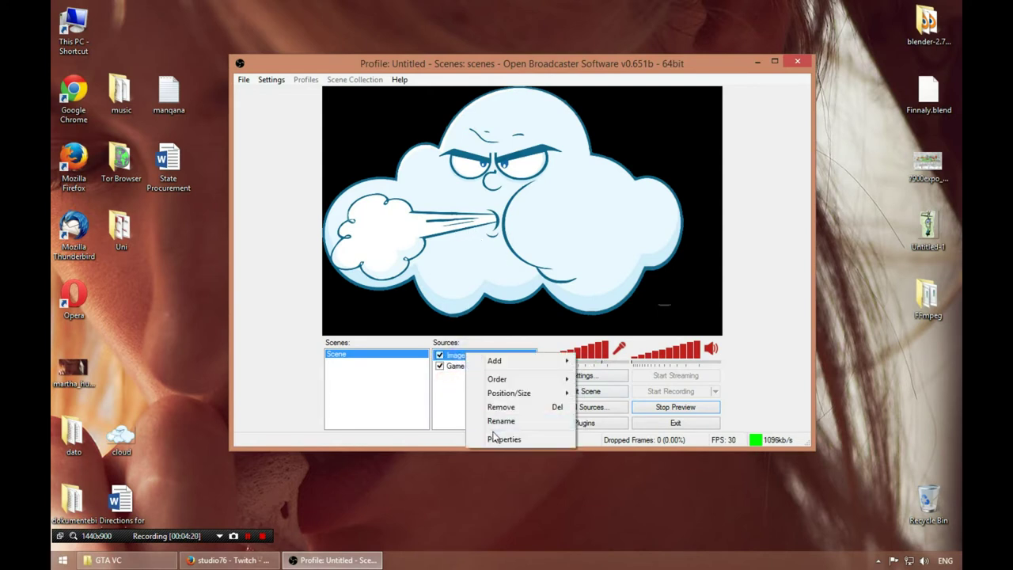
click(496, 437)
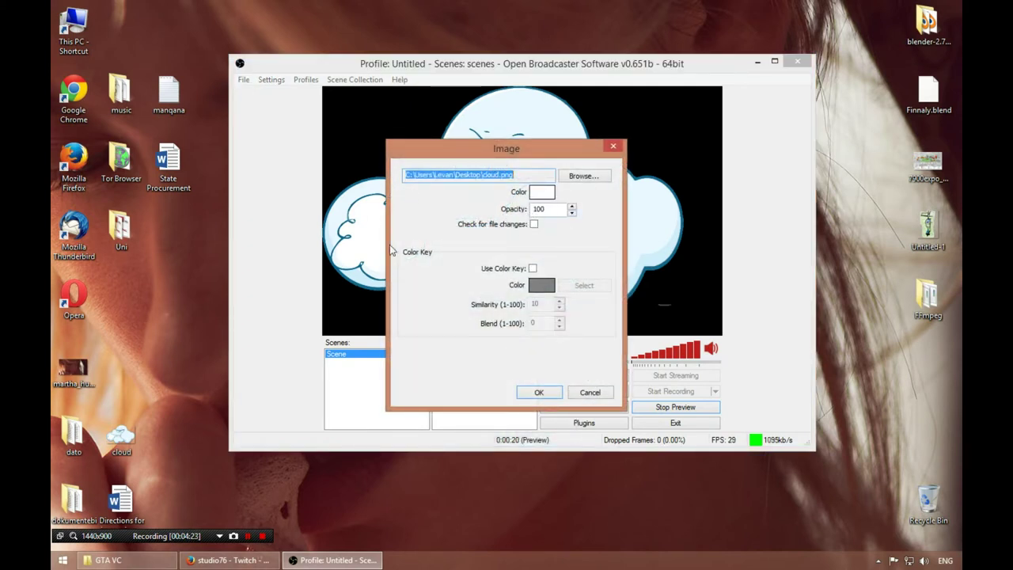
click(590, 392)
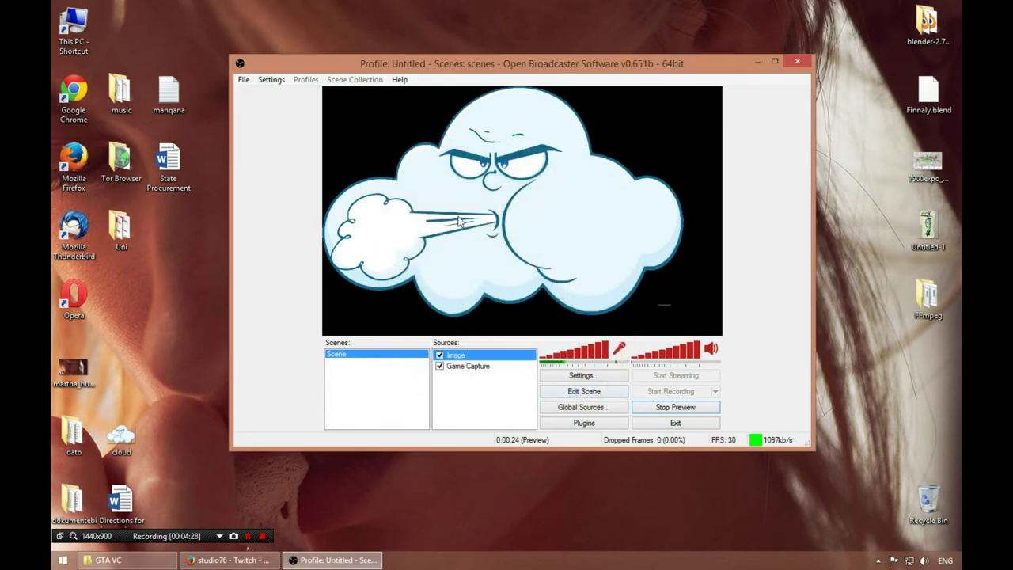
- In scene edit mode, shrink the cloud image into the top-left corner, then stop previewing
click(464, 358)
click(579, 394)
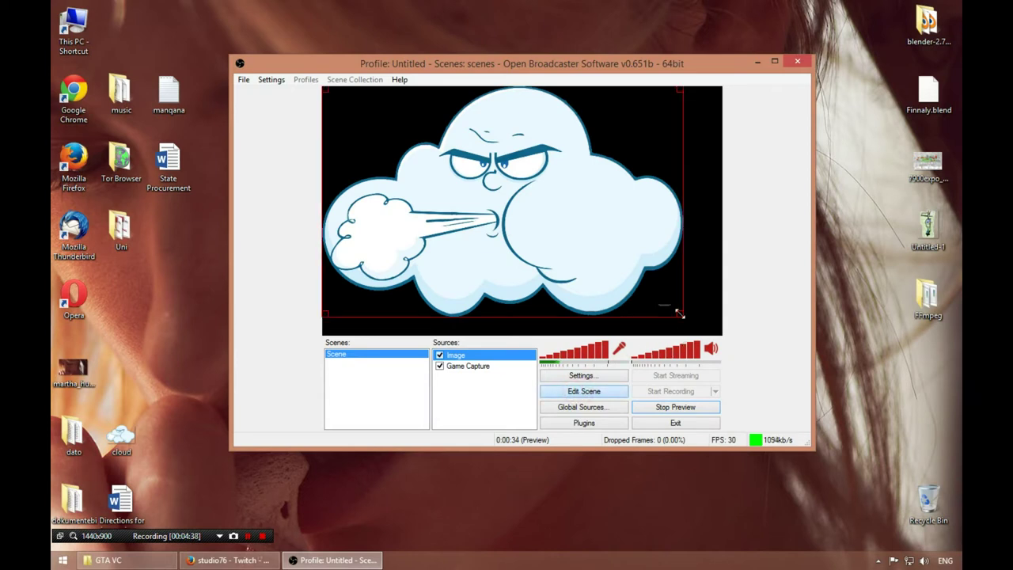
drag(674, 307, 387, 127)
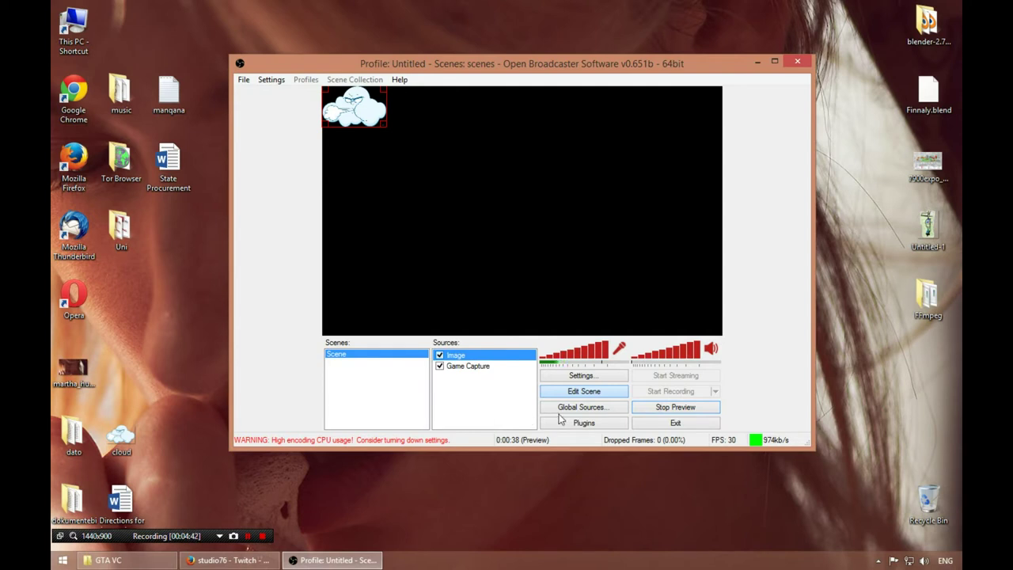
click(672, 409)
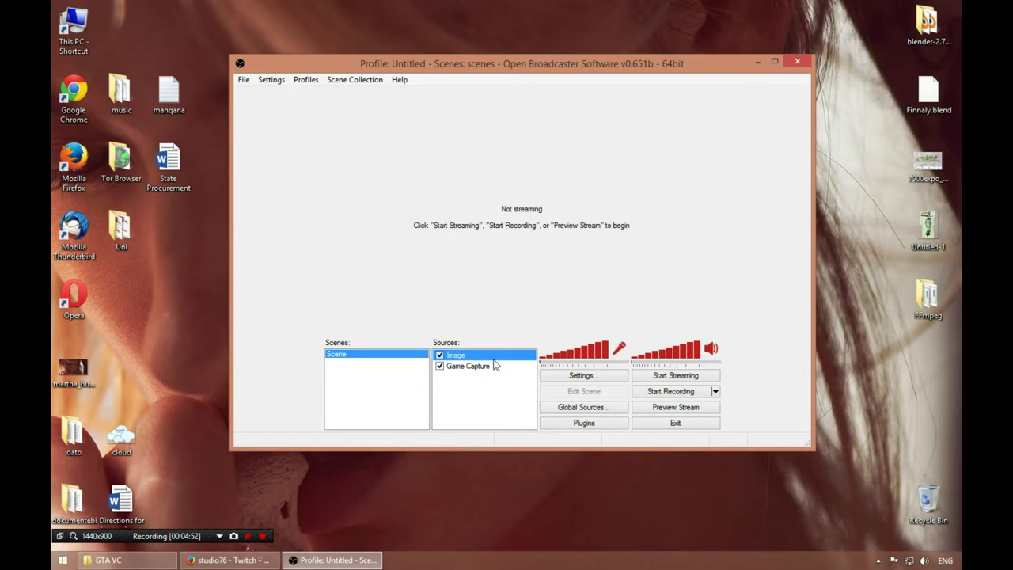
- Delete the Image source from the scene and confirm the deletion
key(Delete)
key(Return)
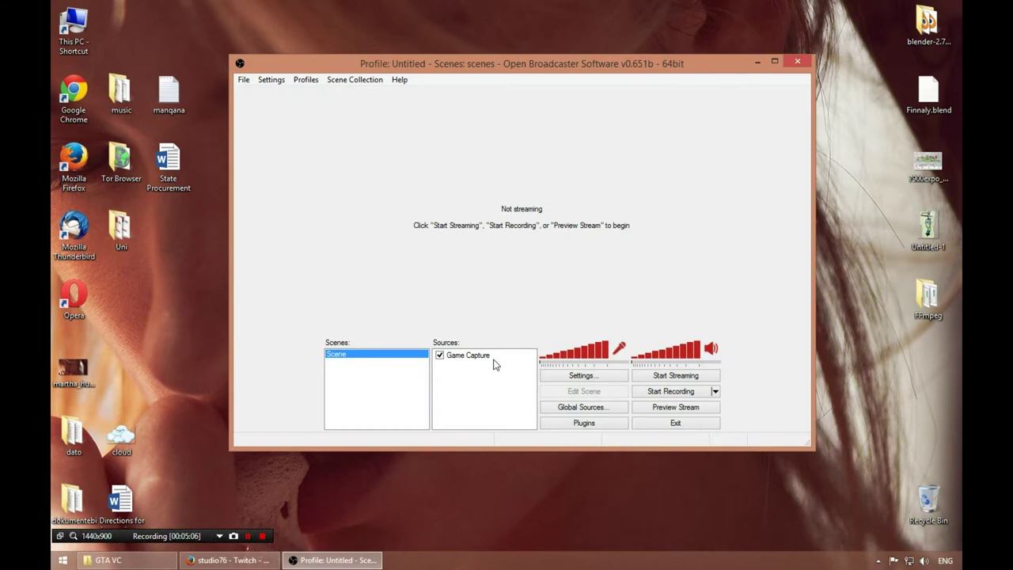
click(584, 377)
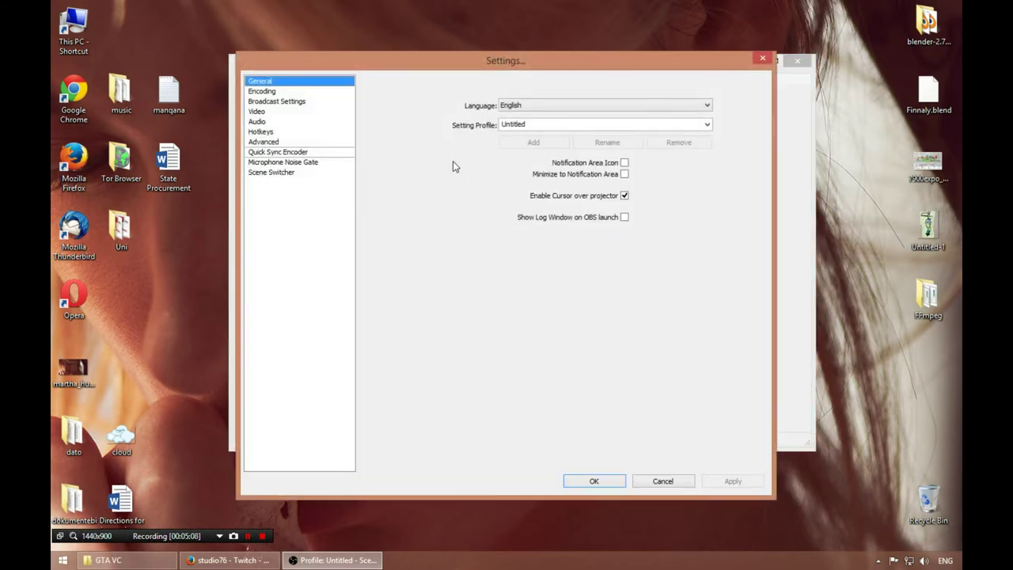
- Replace the Untitled profile name with 'twitch' and add it as a new profile
double_click(553, 124)
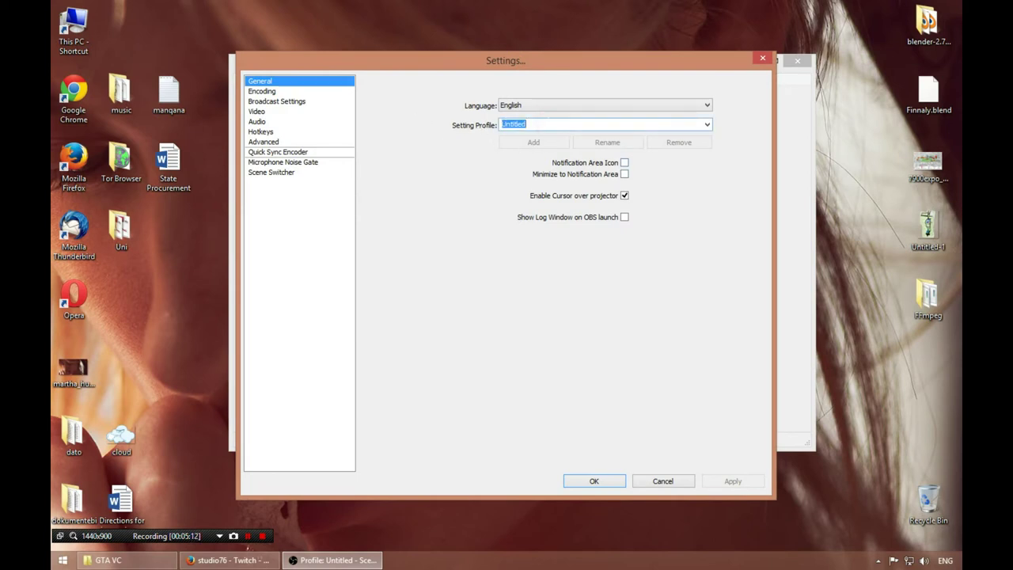
text(twitch)
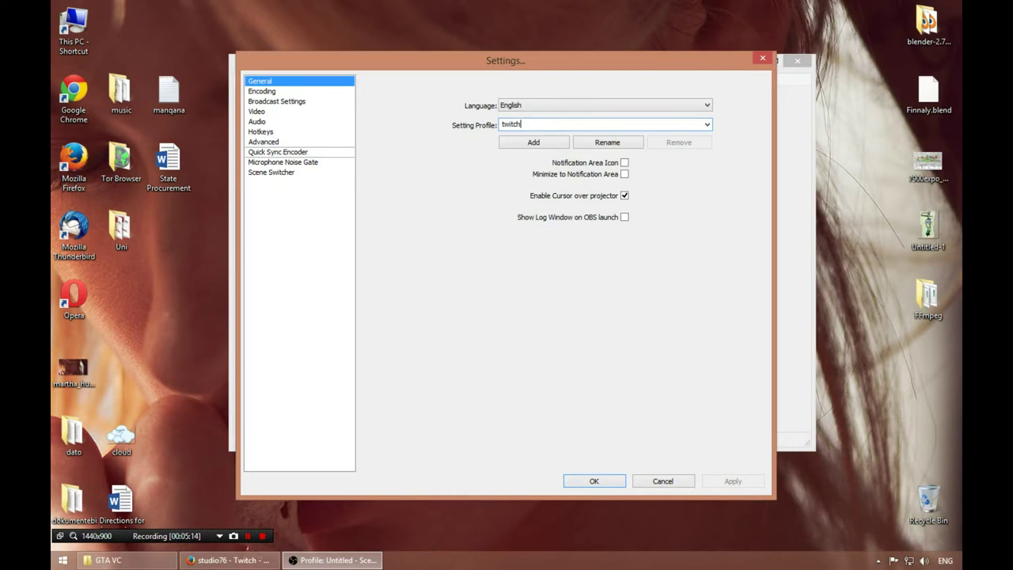
click(544, 141)
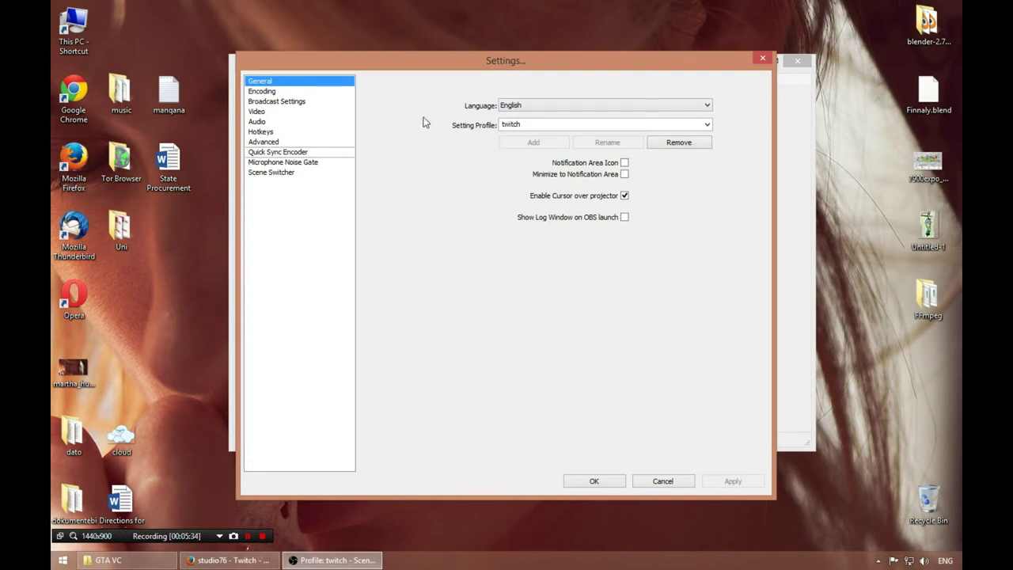
- In Encoding, set Max Bitrate to 4000 and leave Use CBR enabled
click(271, 92)
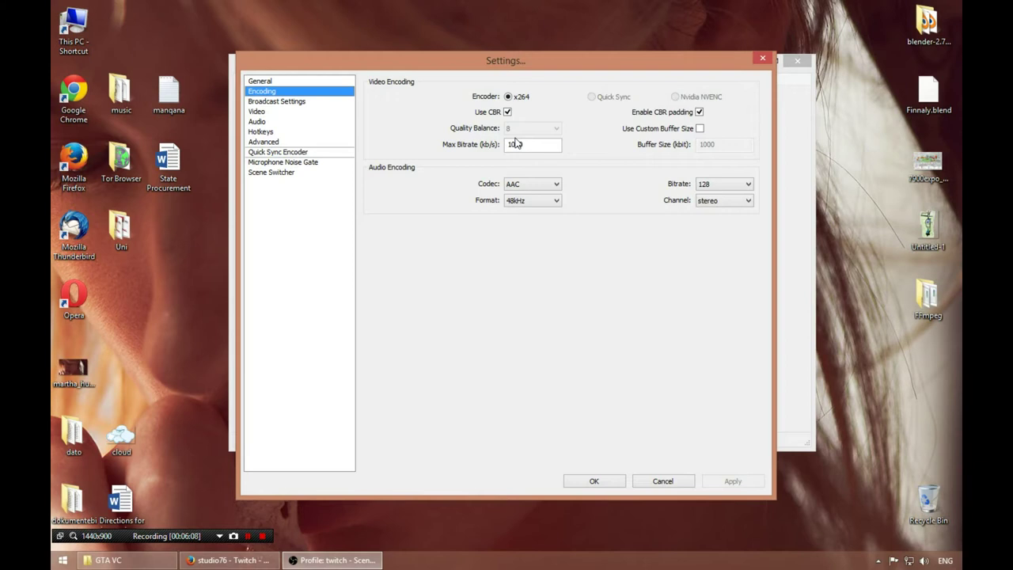
text(3)
key(BackSpace)
text(0)
text(4)
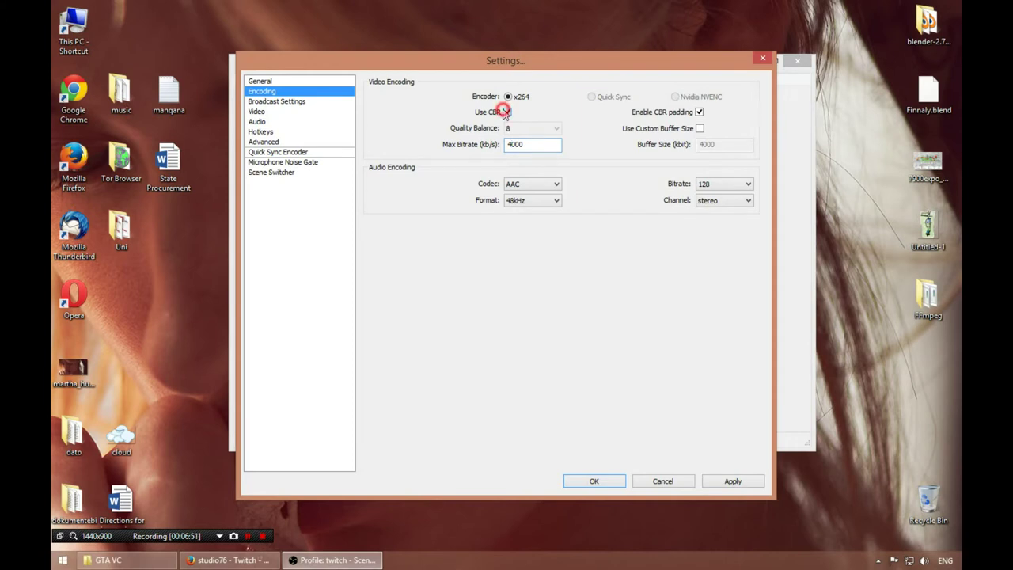
click(506, 113)
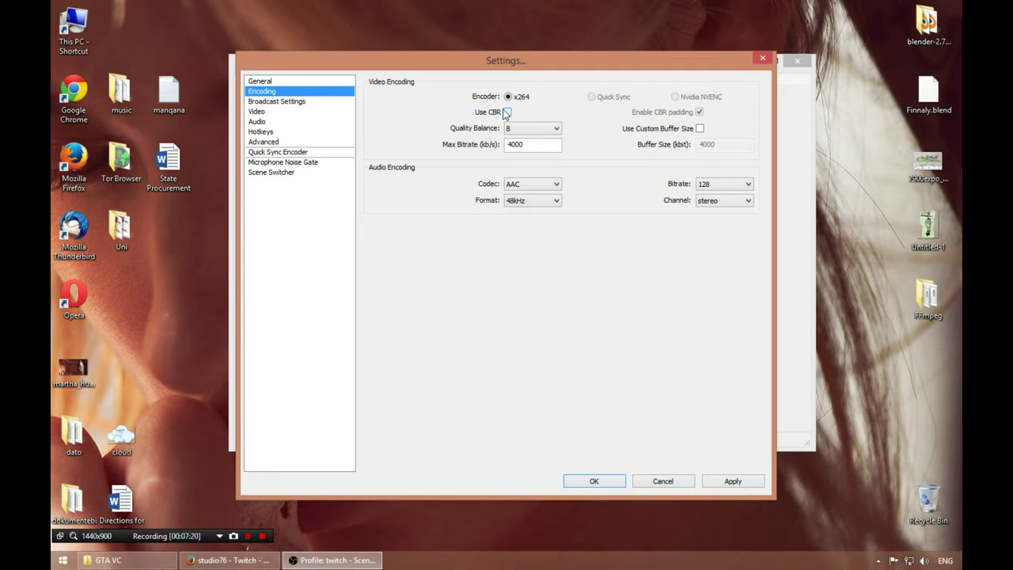
click(505, 112)
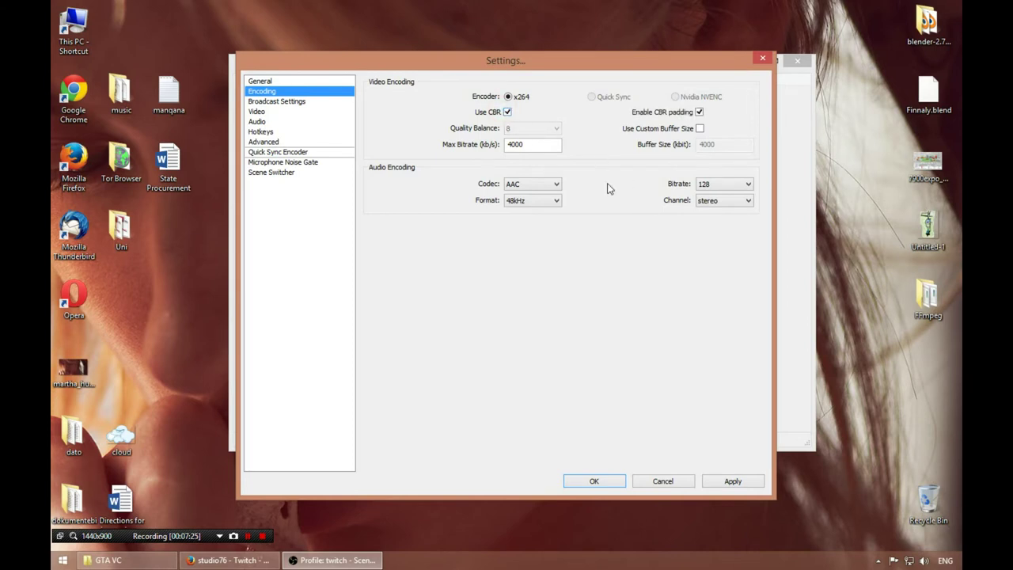
- Keep AAC audio at 128 bitrate and apply the encoding changes
click(521, 185)
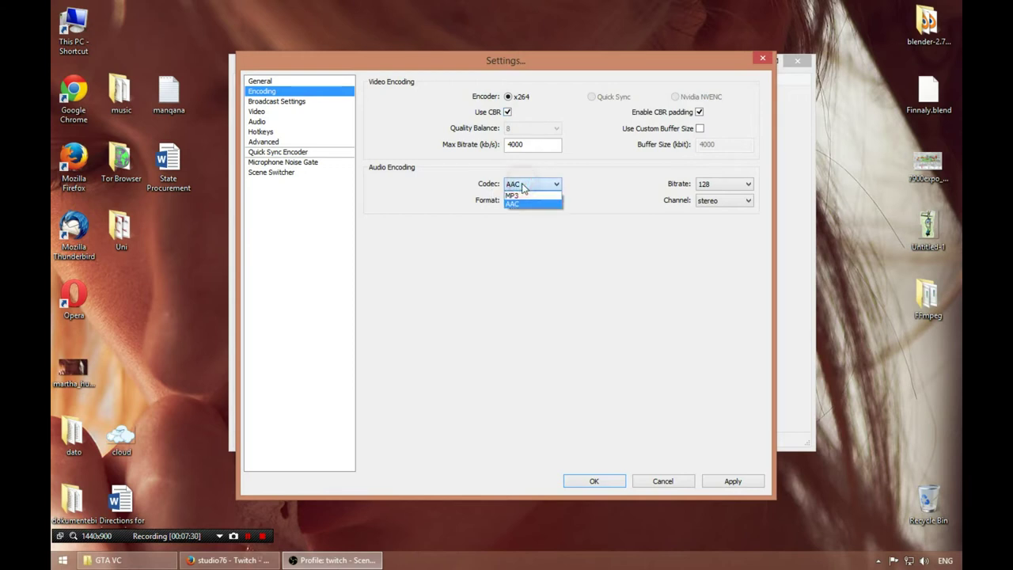
click(525, 183)
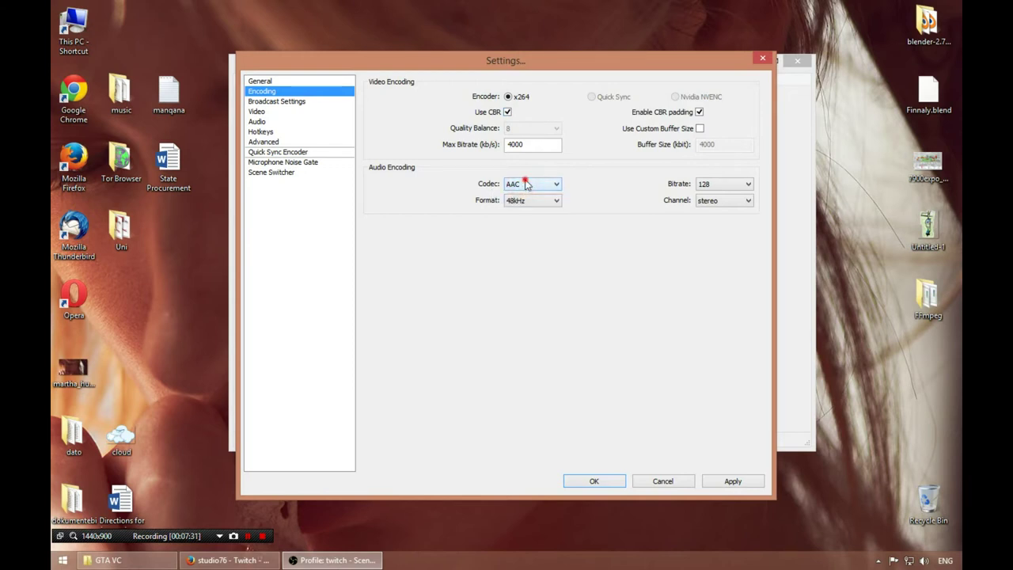
click(525, 184)
click(525, 183)
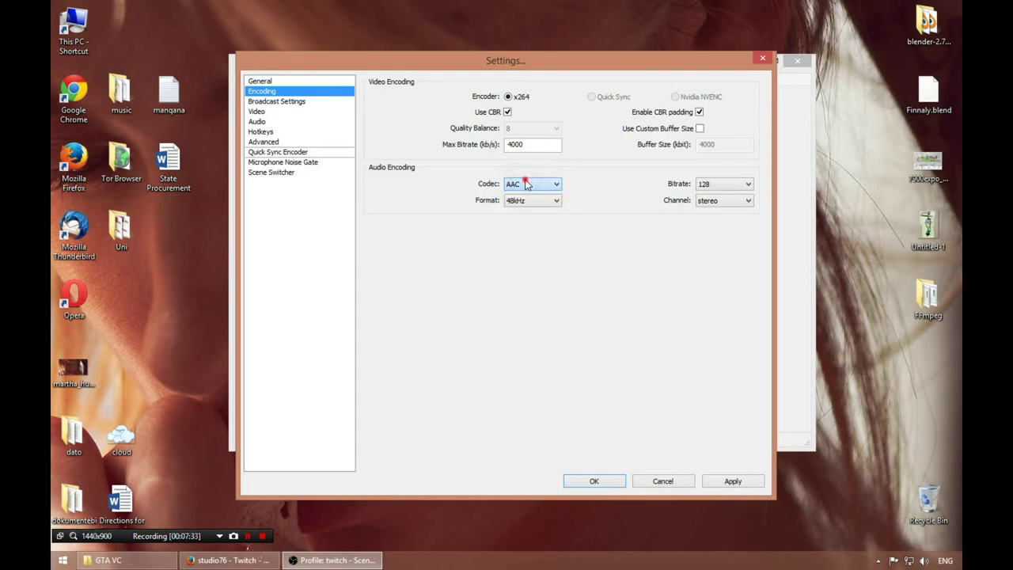
click(722, 187)
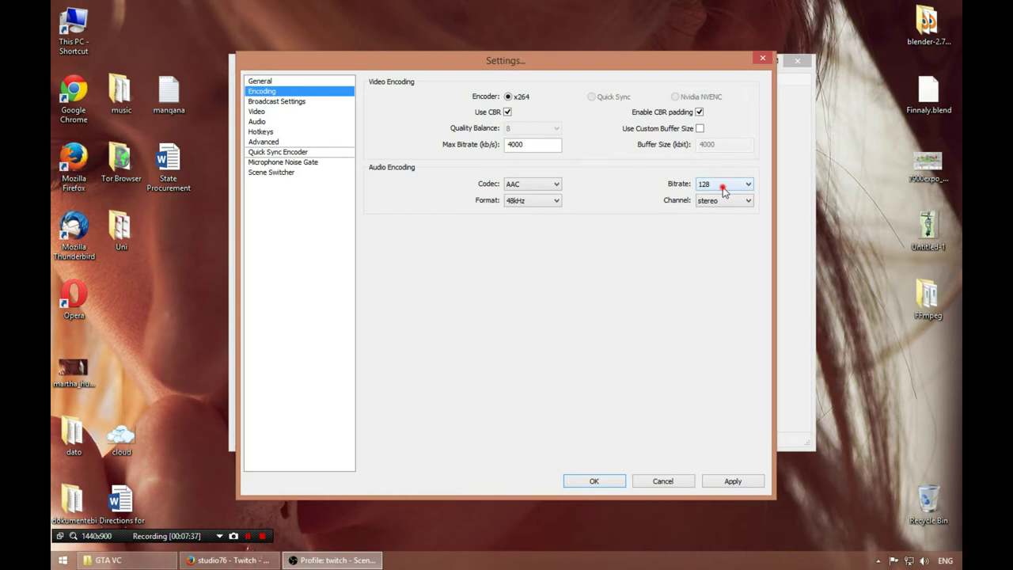
click(722, 187)
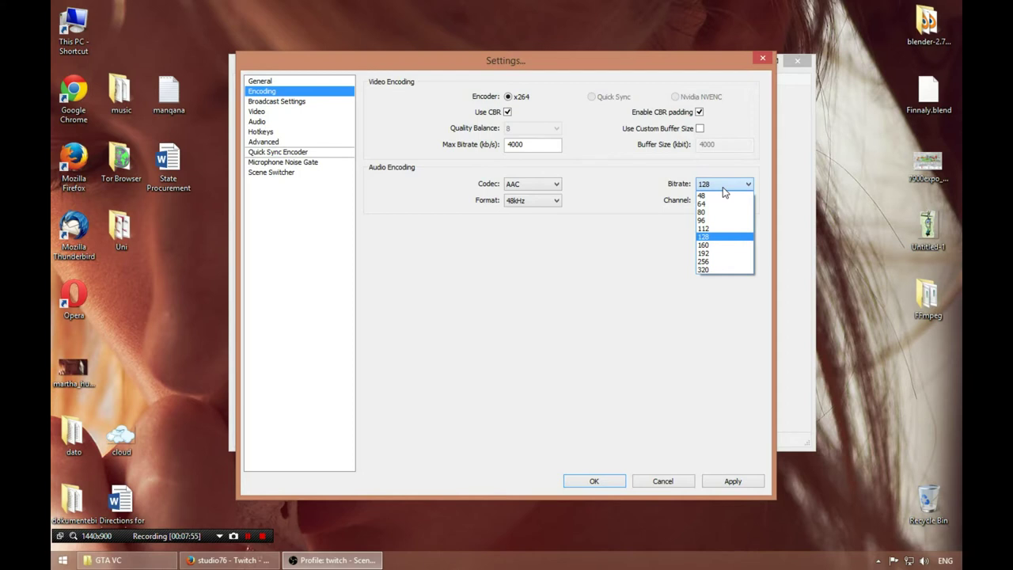
click(714, 249)
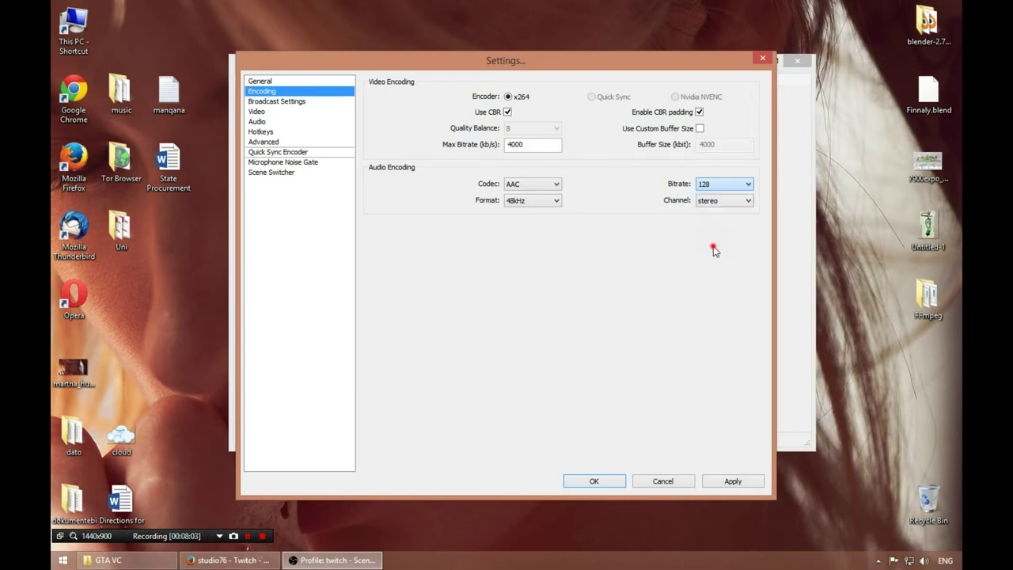
click(722, 184)
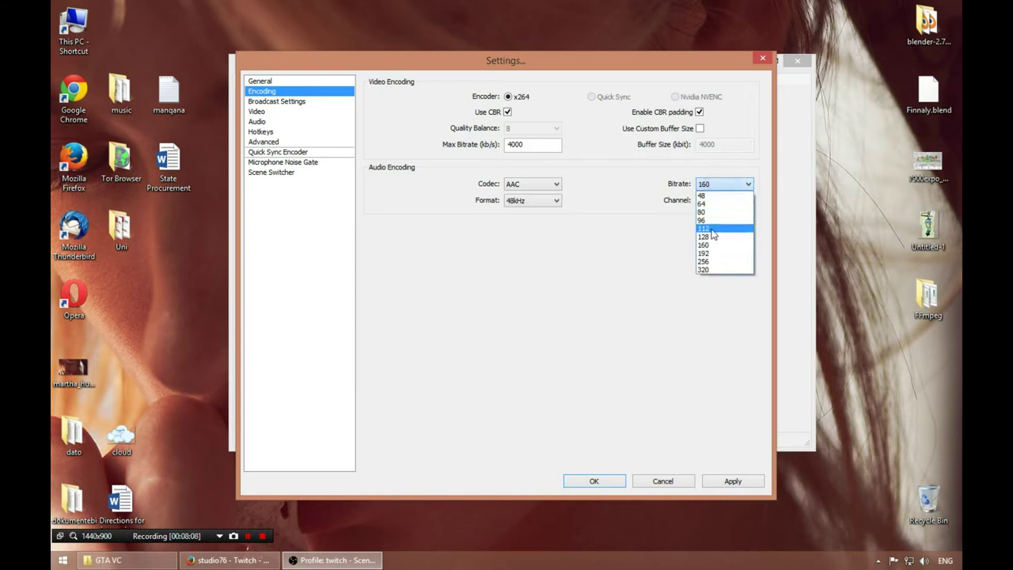
click(708, 237)
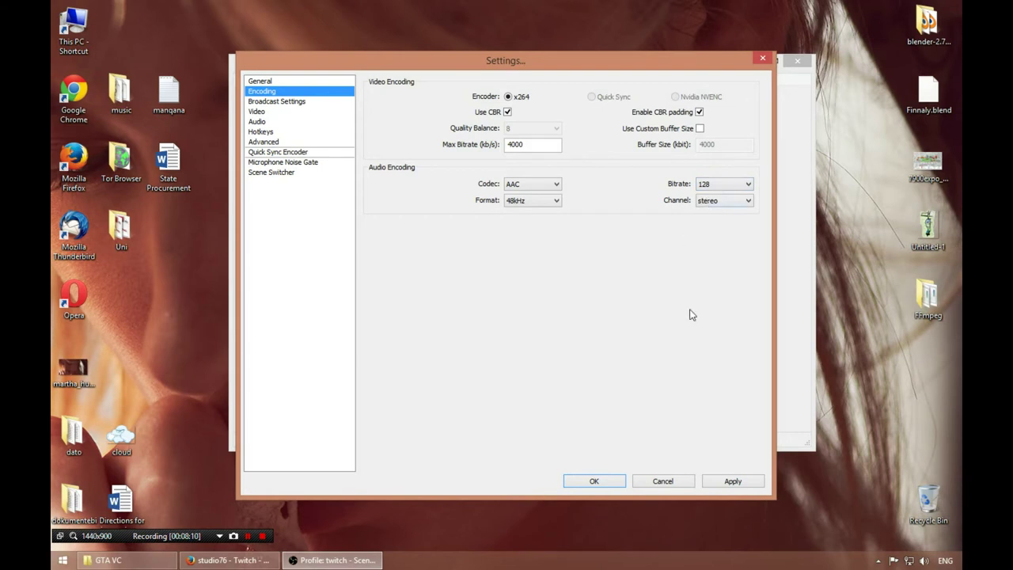
click(735, 483)
click(283, 103)
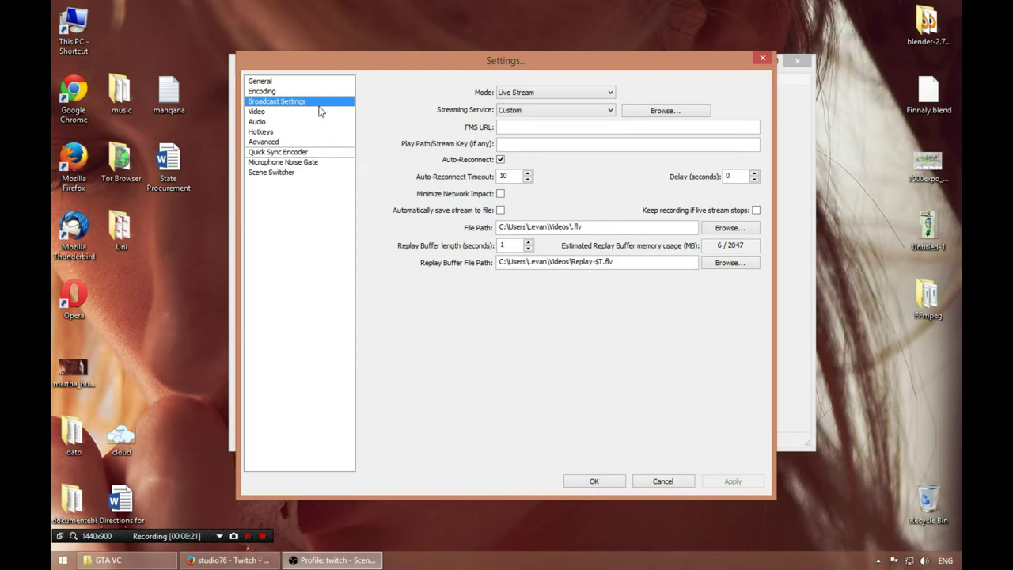
- Choose Twitch as the streaming service and accept the recommended Twitch optimizations
click(536, 111)
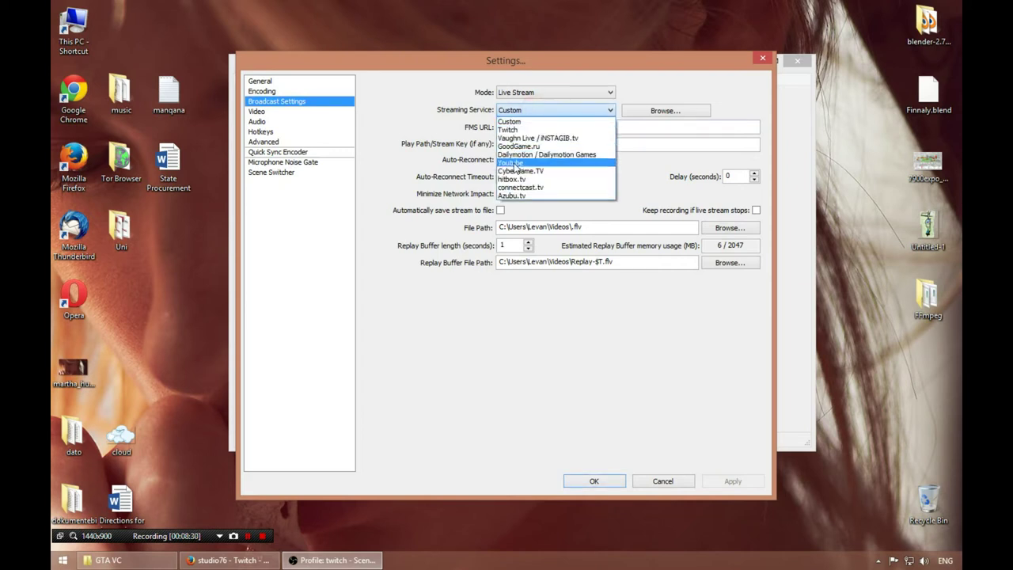
click(511, 130)
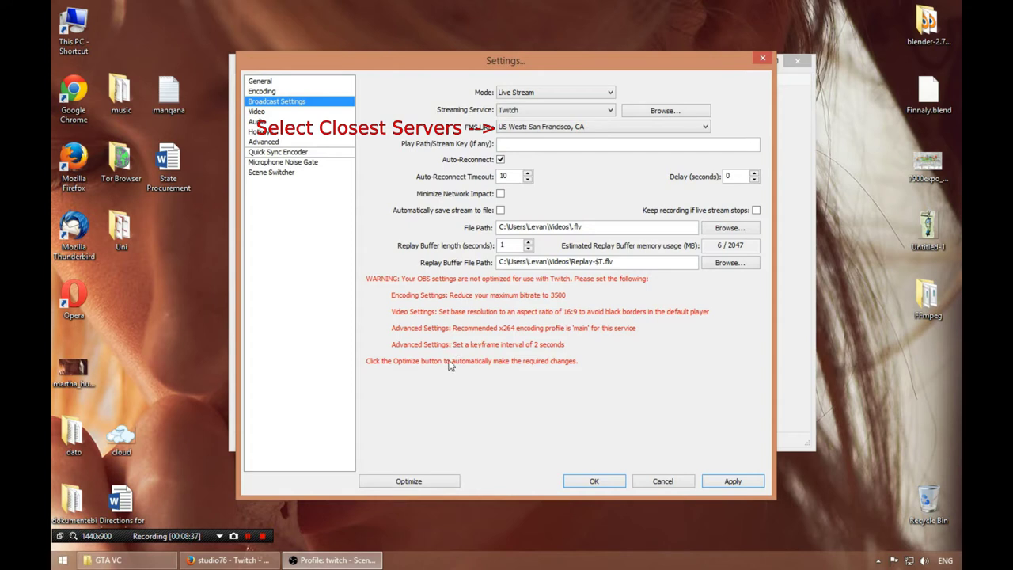
click(410, 482)
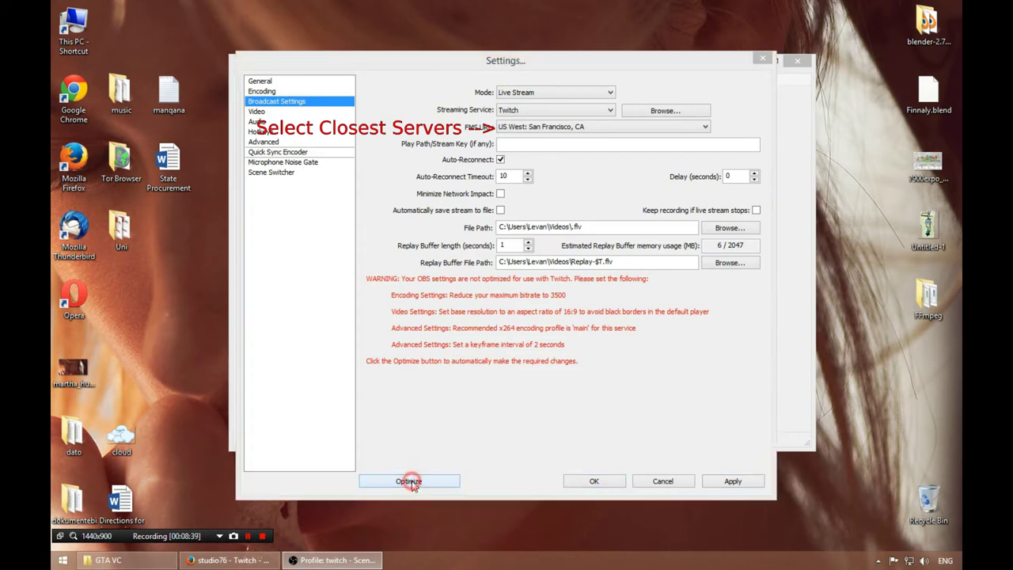
click(528, 338)
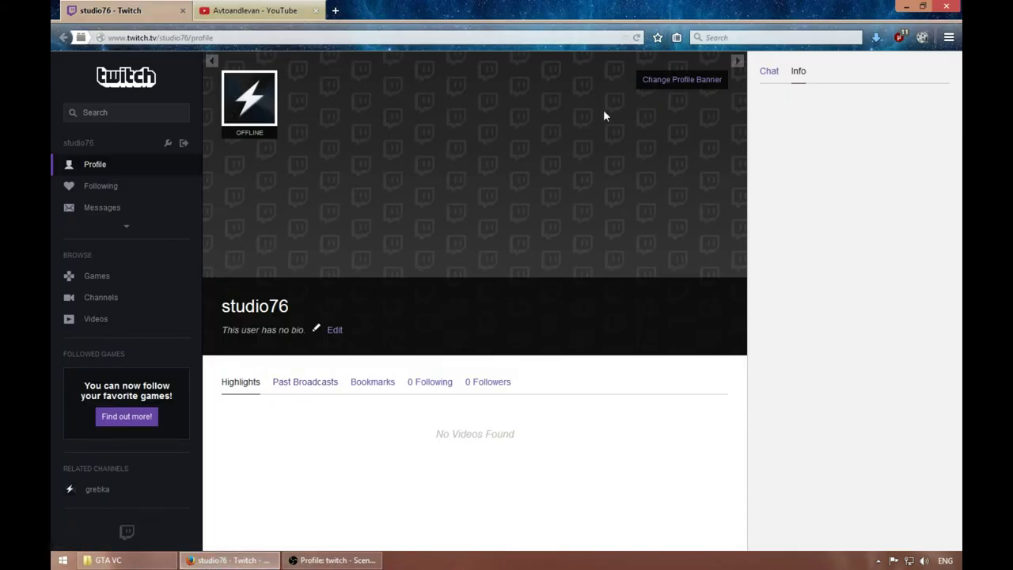
- Open the Twitch channel dashboard from the sidebar
click(126, 228)
click(93, 274)
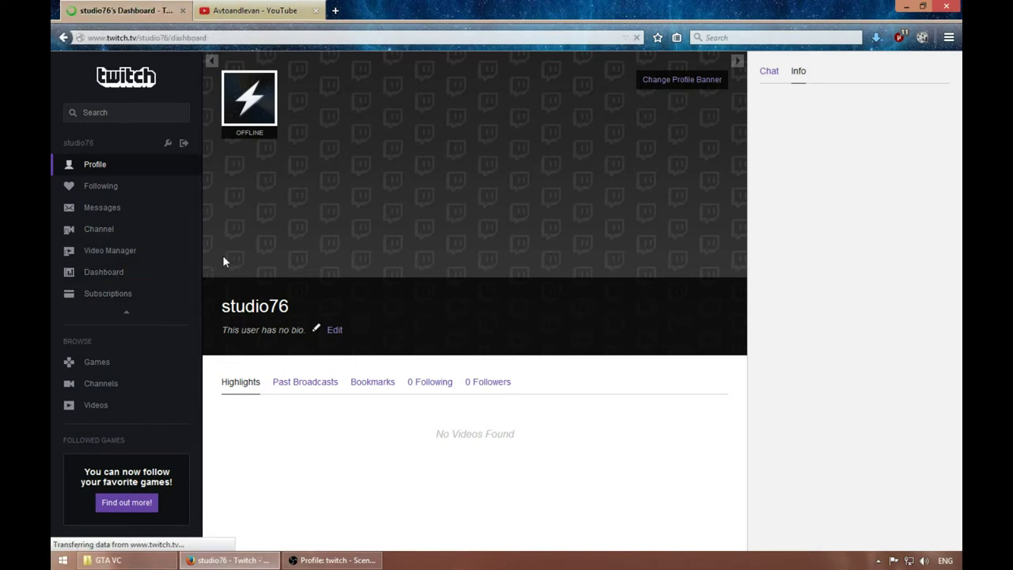
scroll(131, 294, down, 5)
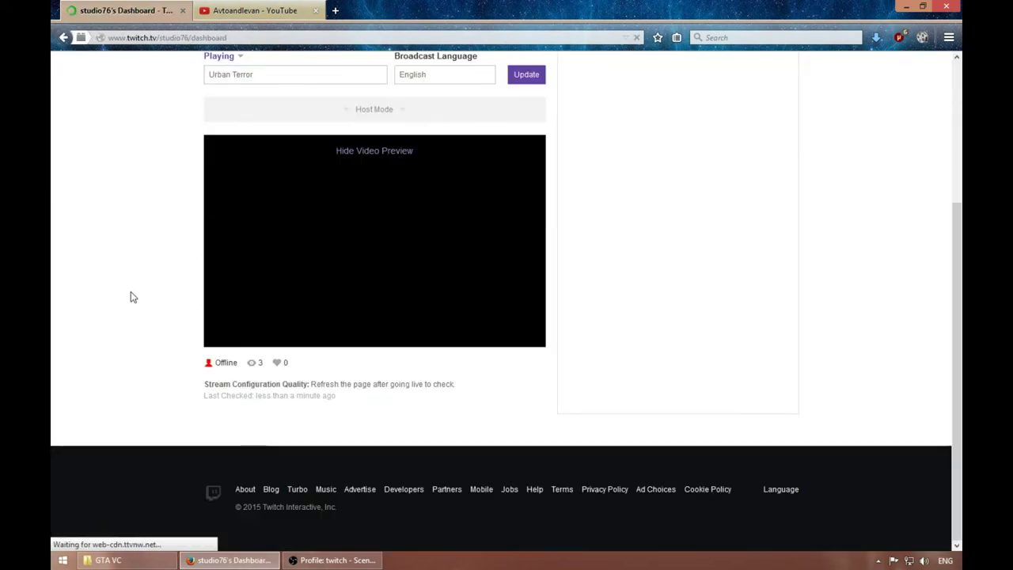
scroll(133, 297, up, 4)
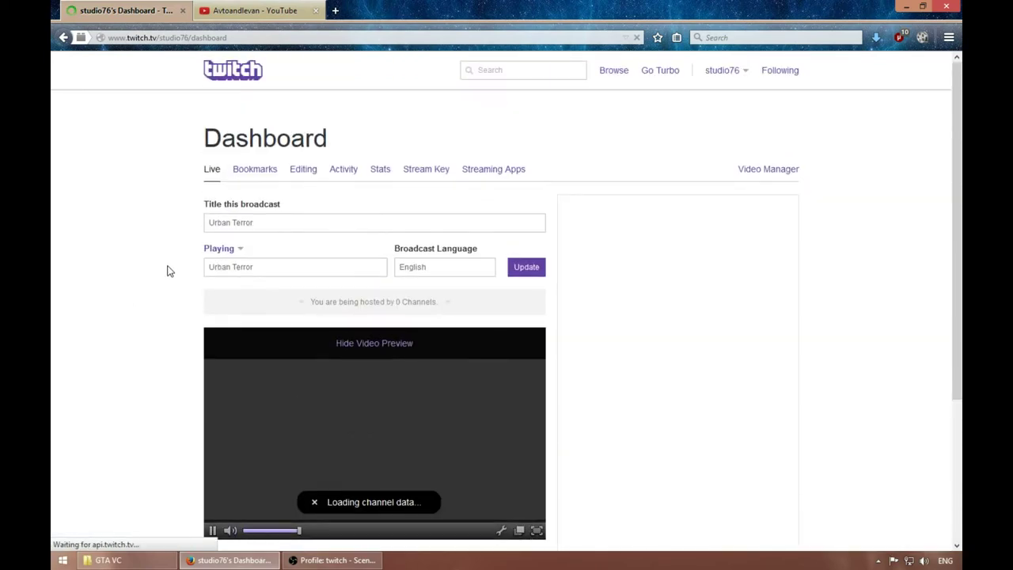
scroll(161, 278, down, 4)
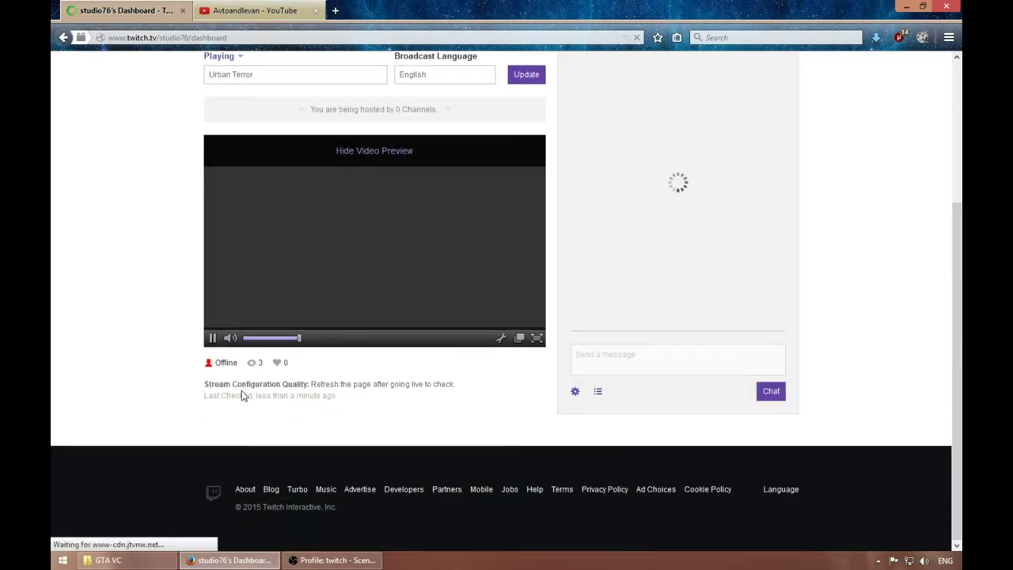
scroll(337, 379, up, 4)
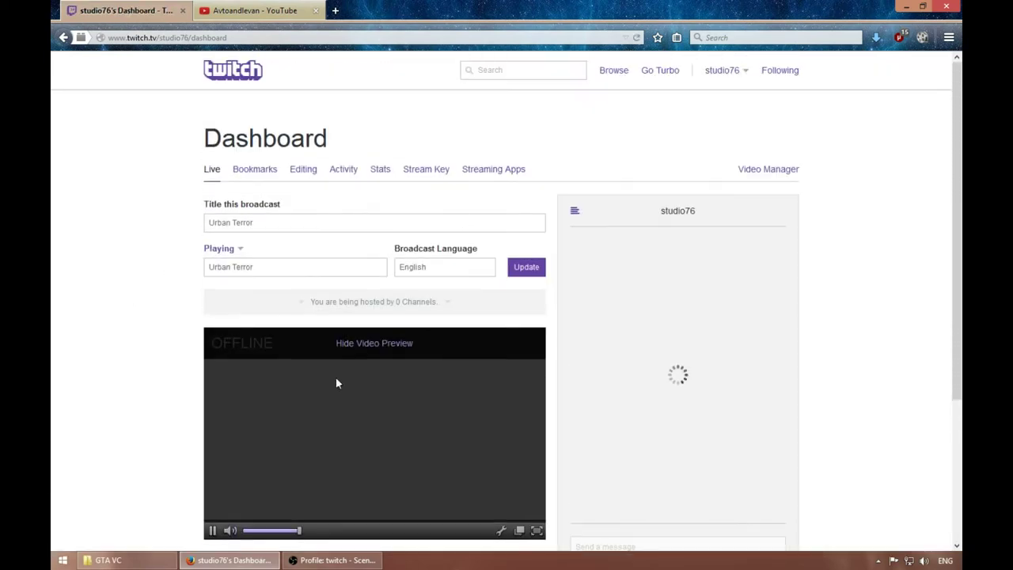
- Reveal the stream key on the Stream Key tab, select it and bring up Copy
click(428, 174)
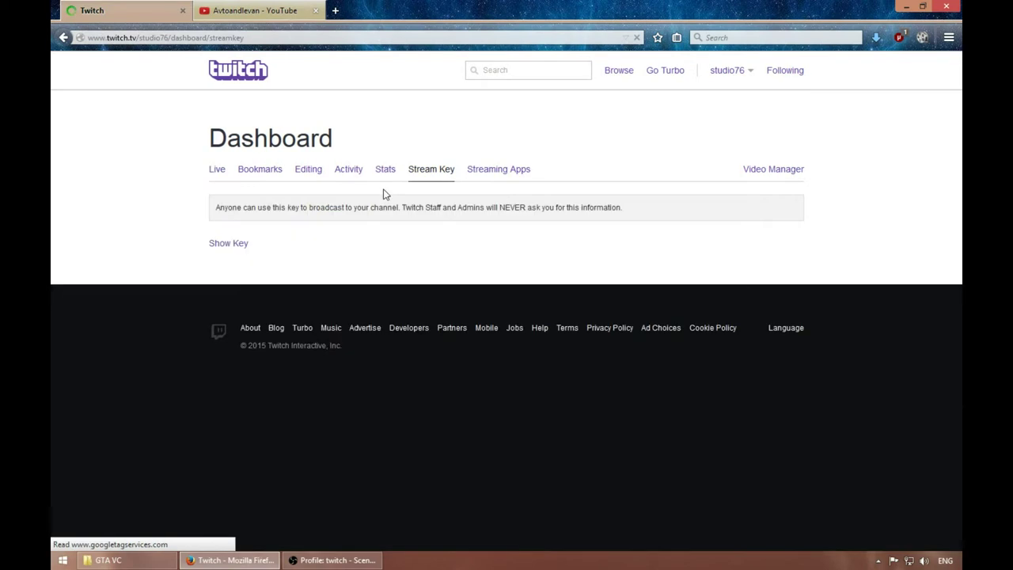
click(224, 248)
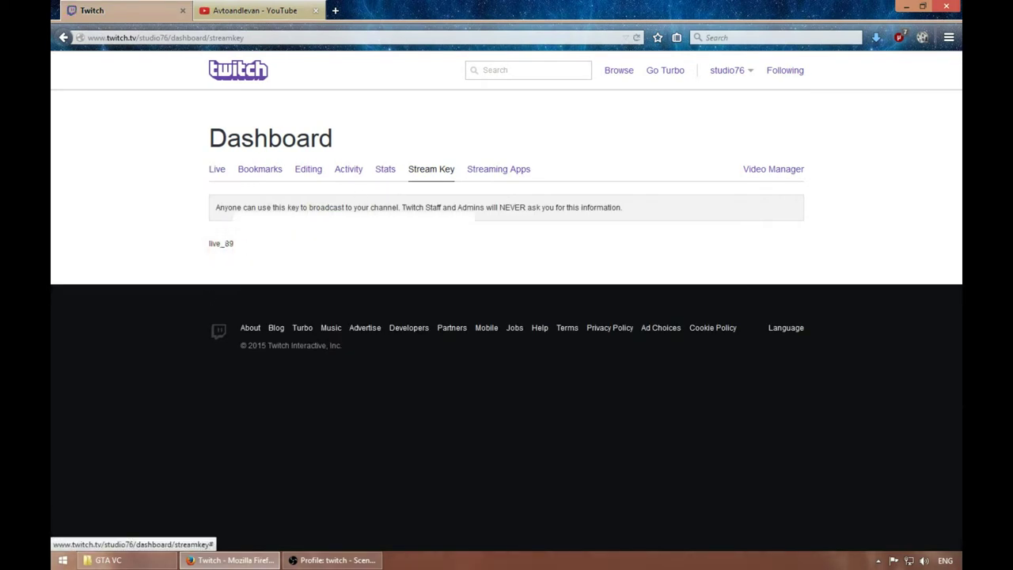
click(212, 243)
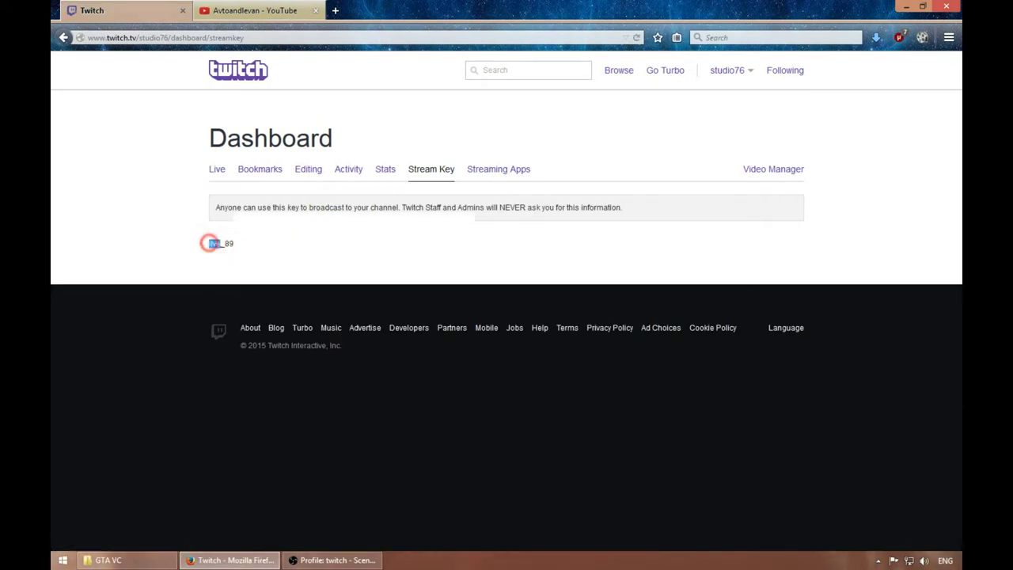
double_click(211, 243)
right_click(404, 246)
- Copy the stream key and paste it into the OBS stream key field
click(431, 254)
click(328, 560)
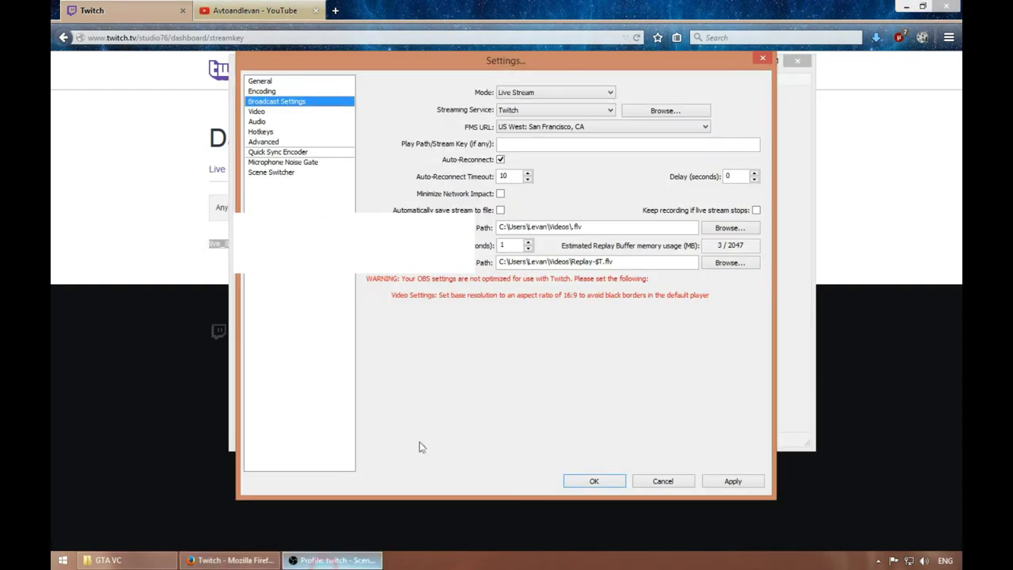
right_click(513, 144)
click(546, 203)
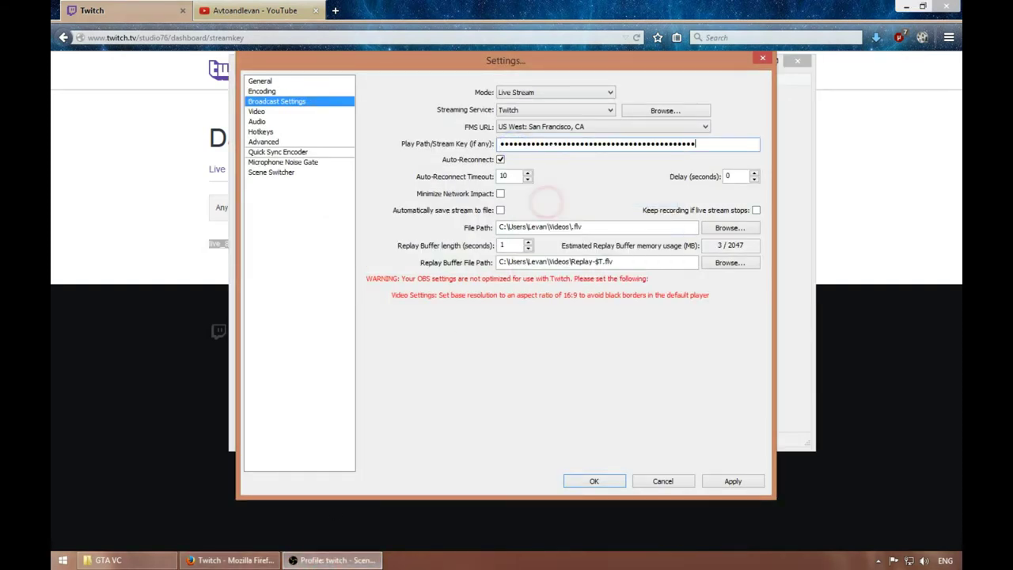
- Apply the settings, check the 1440x900 video resolution, and close Settings with OK
click(722, 481)
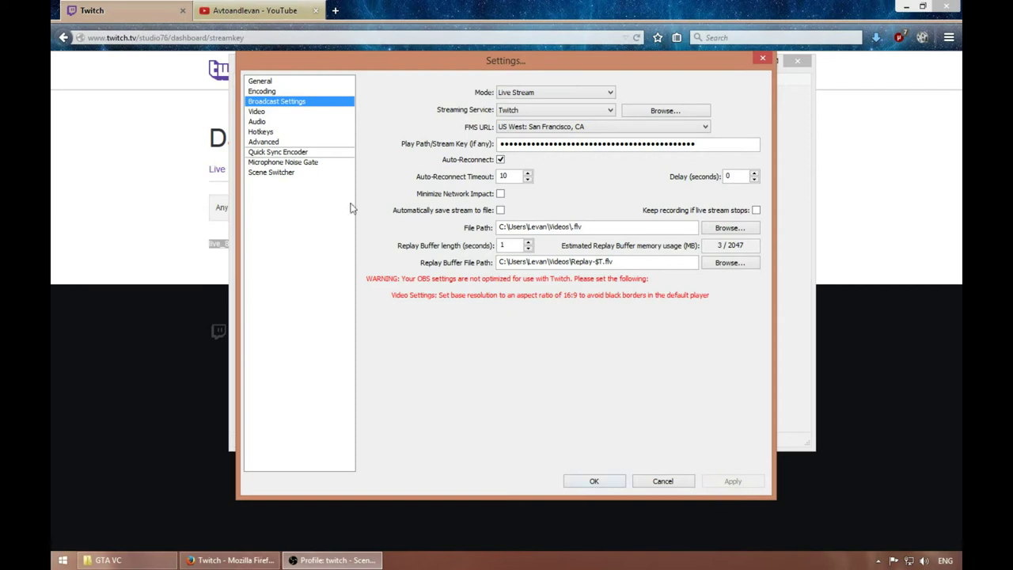
click(261, 112)
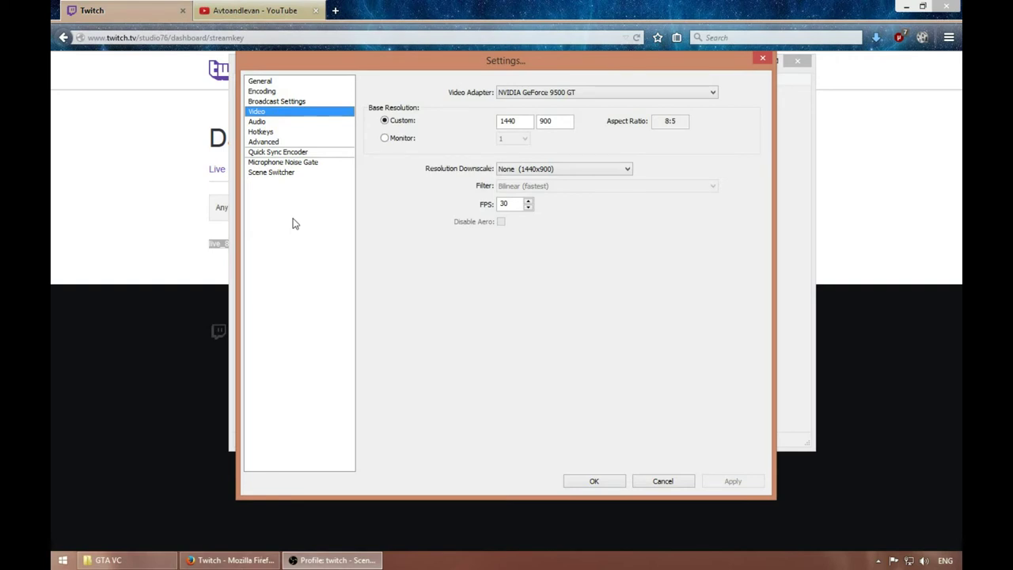
click(584, 481)
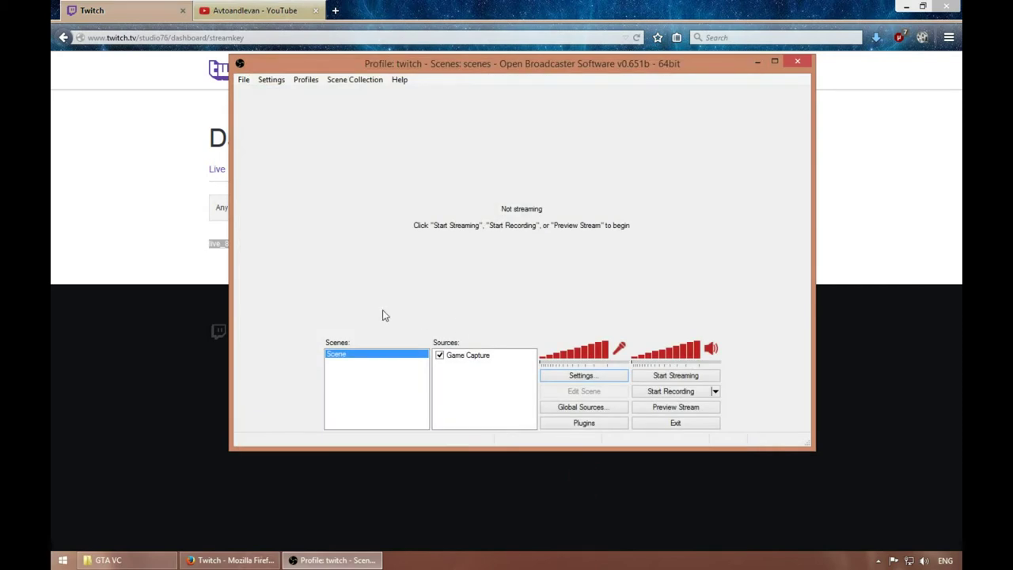
- Launch GTA Vice City by running gta-vc from the GTA VC folder
mouse_move(128, 566)
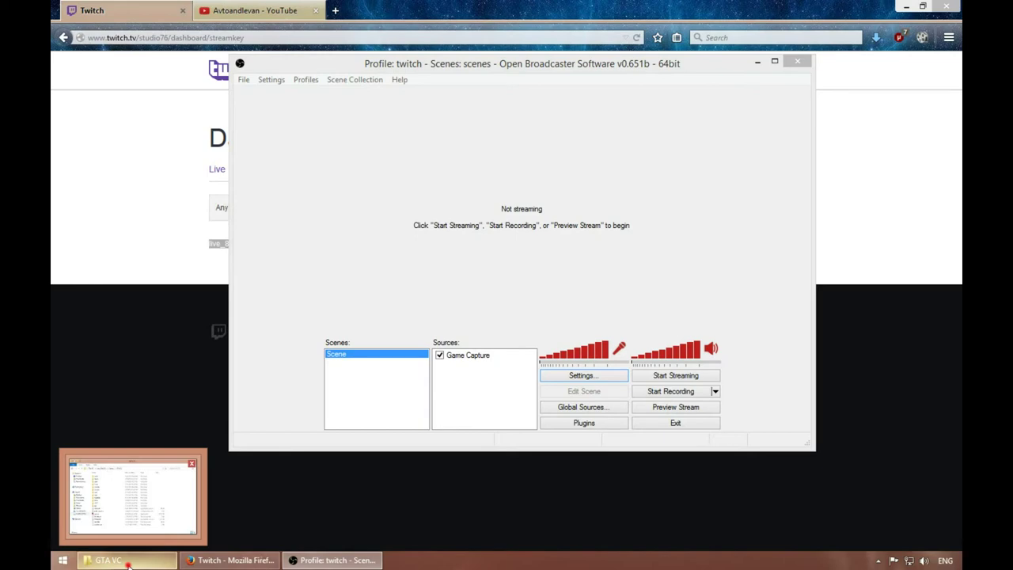
click(129, 564)
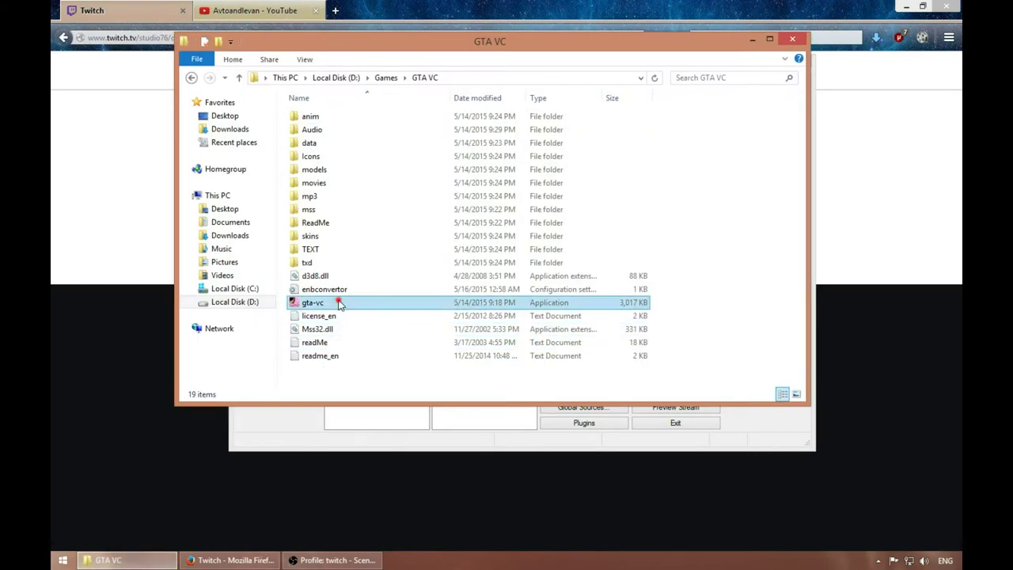
click(339, 303)
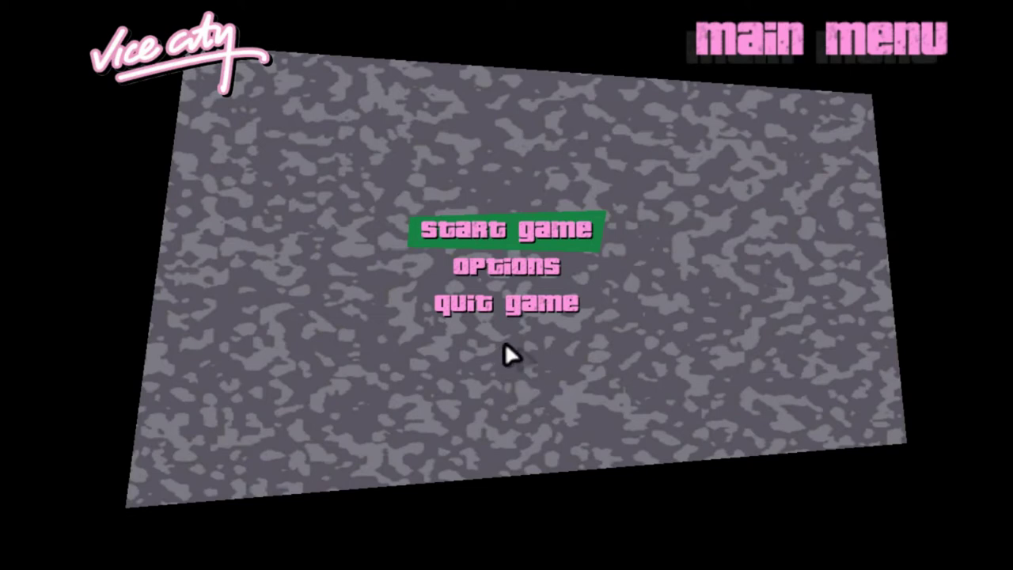
- Return to OBS and select the Game Capture source
key(alt+Tab)
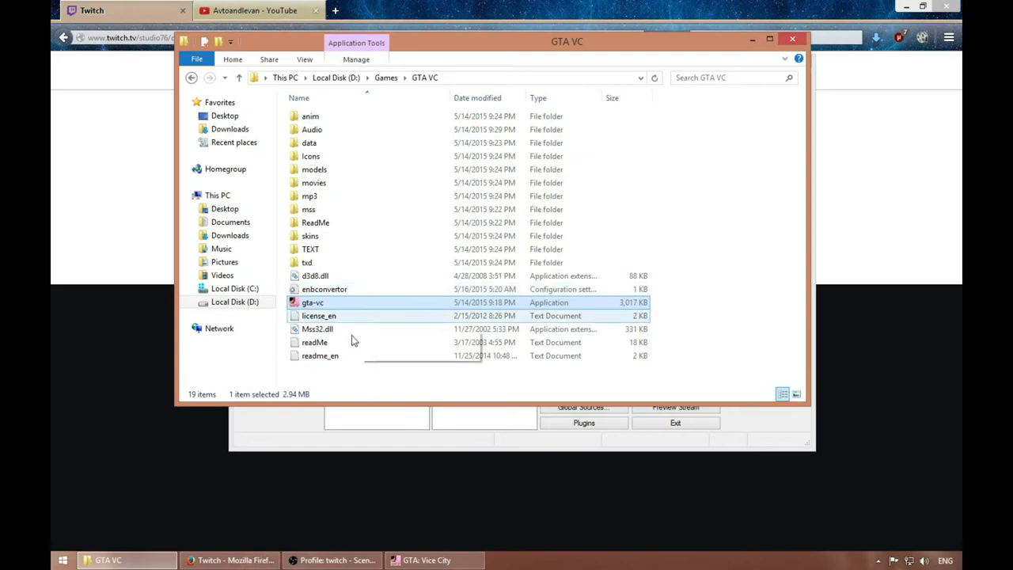
click(344, 436)
click(471, 356)
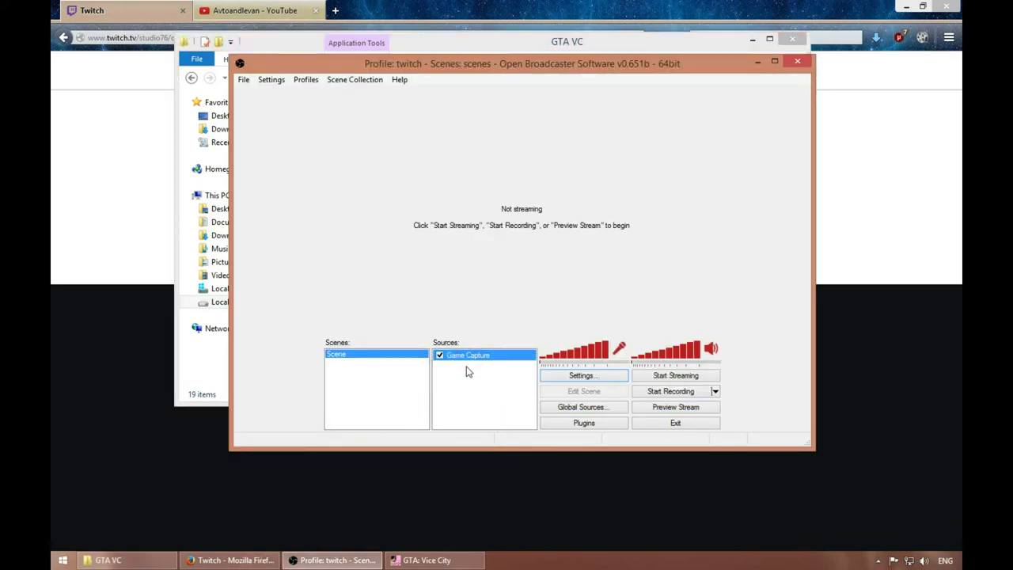
- Set Game Capture to [gta-vc]: GTA: Vice City after refreshing, start the preview, and switch to the game
right_click(464, 356)
click(484, 441)
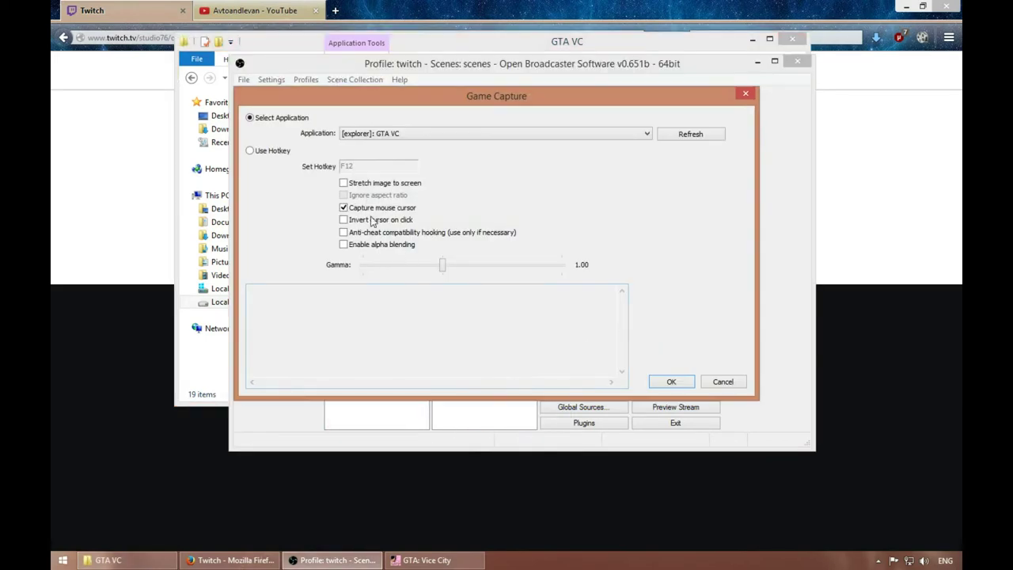
click(372, 134)
click(701, 140)
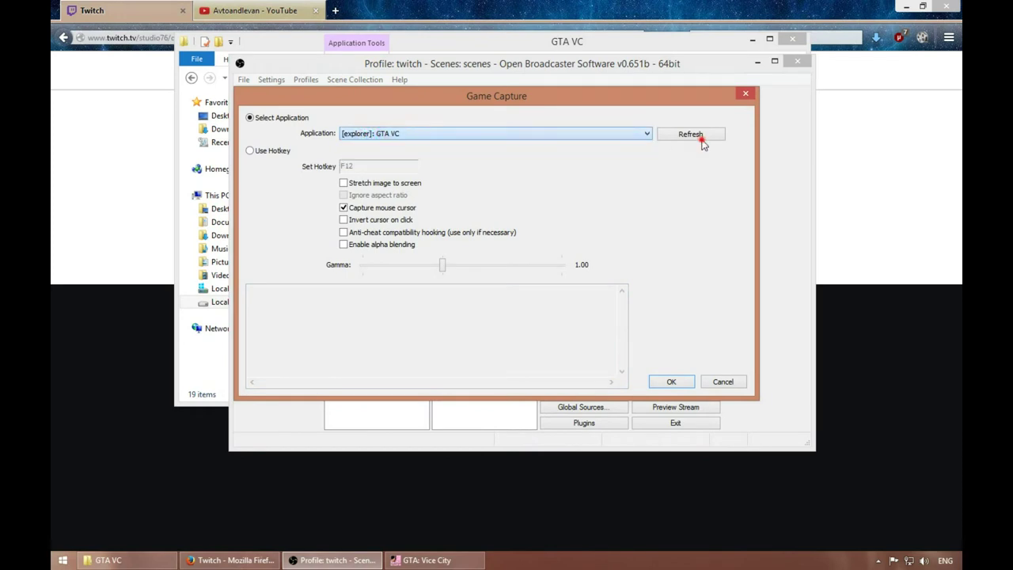
click(696, 136)
click(527, 133)
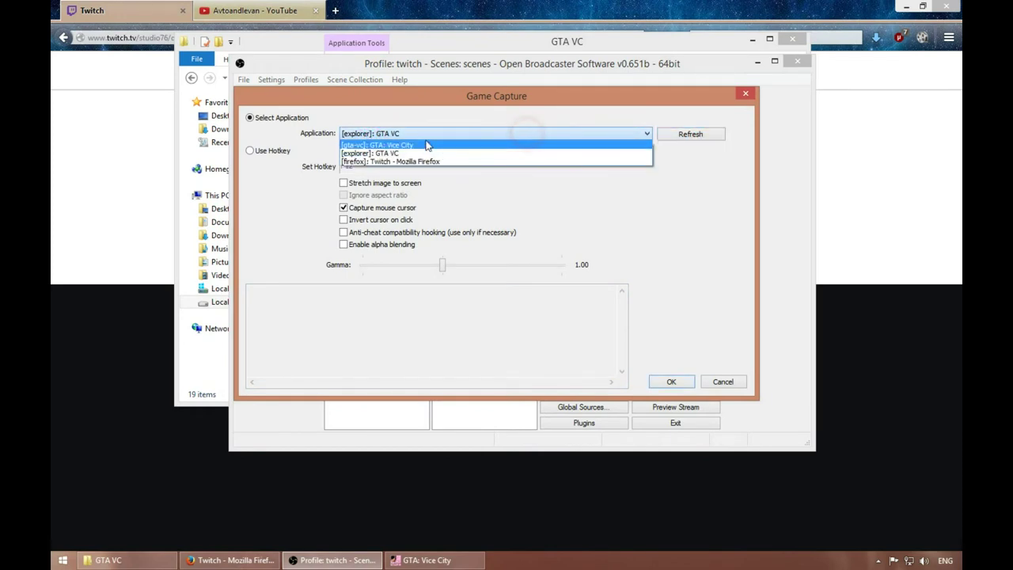
click(372, 146)
click(681, 383)
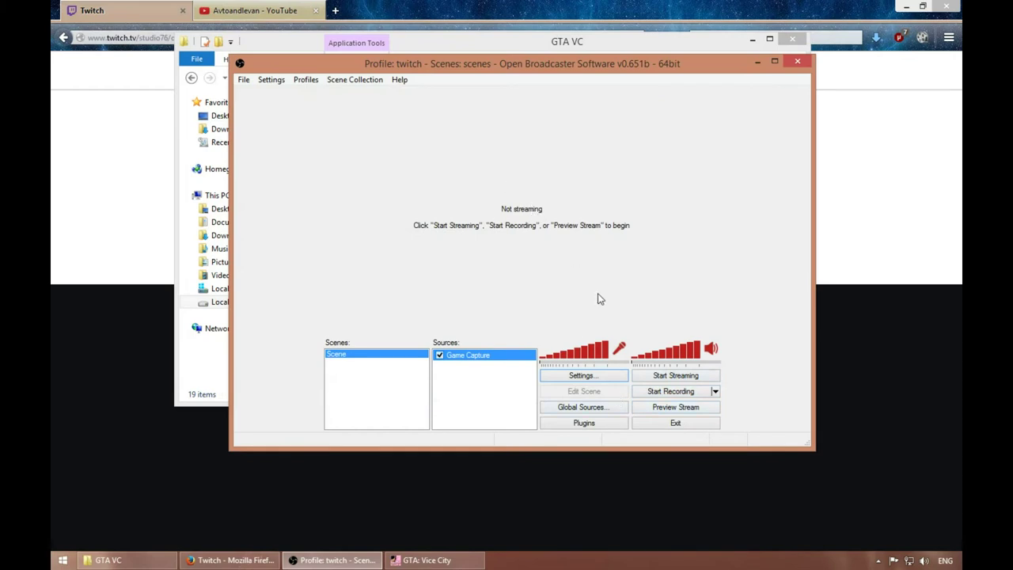
click(667, 410)
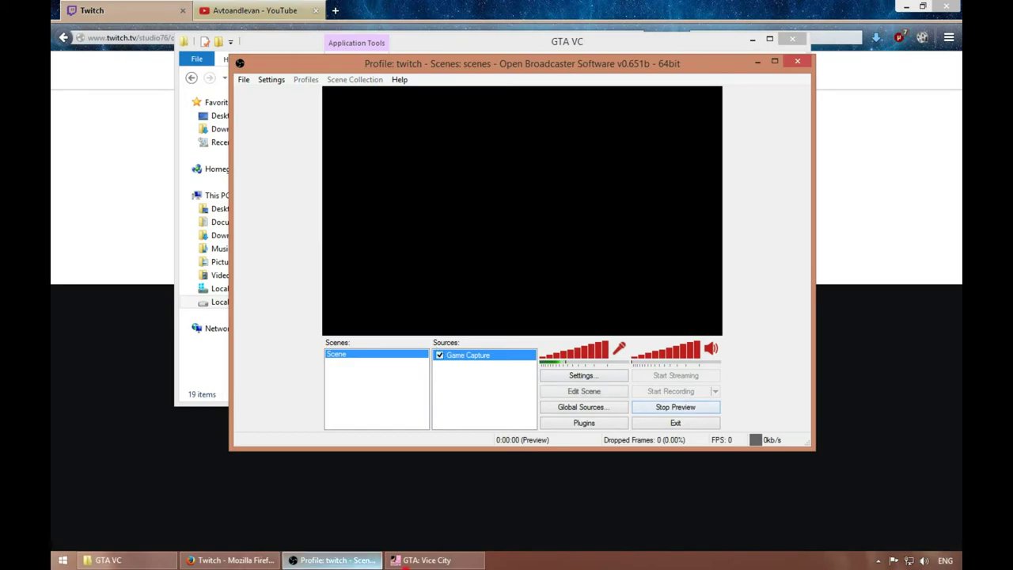
click(443, 561)
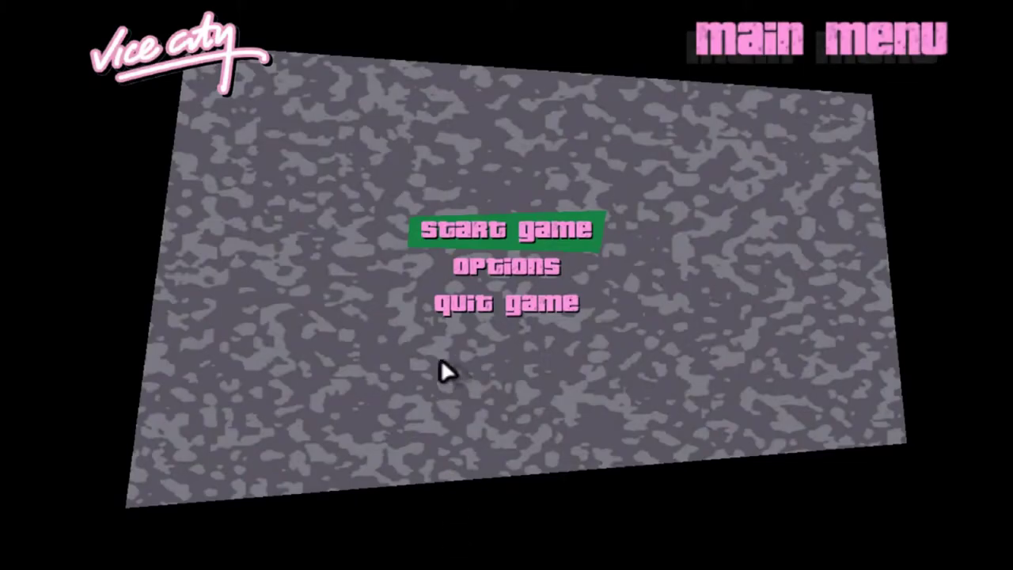
- Start a New Game in GTA: Vice City and skip past the opening cutscene
click(498, 229)
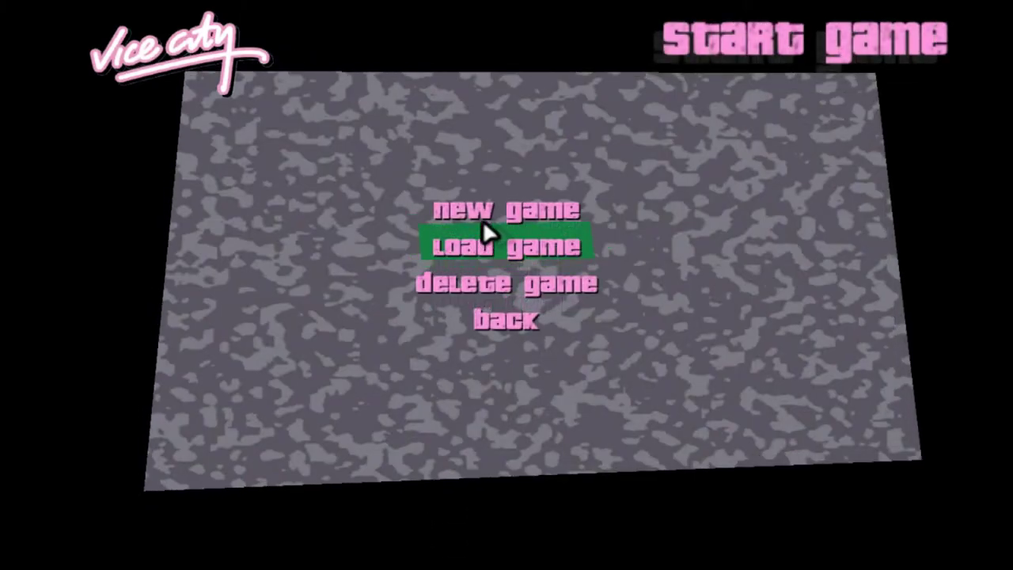
click(478, 209)
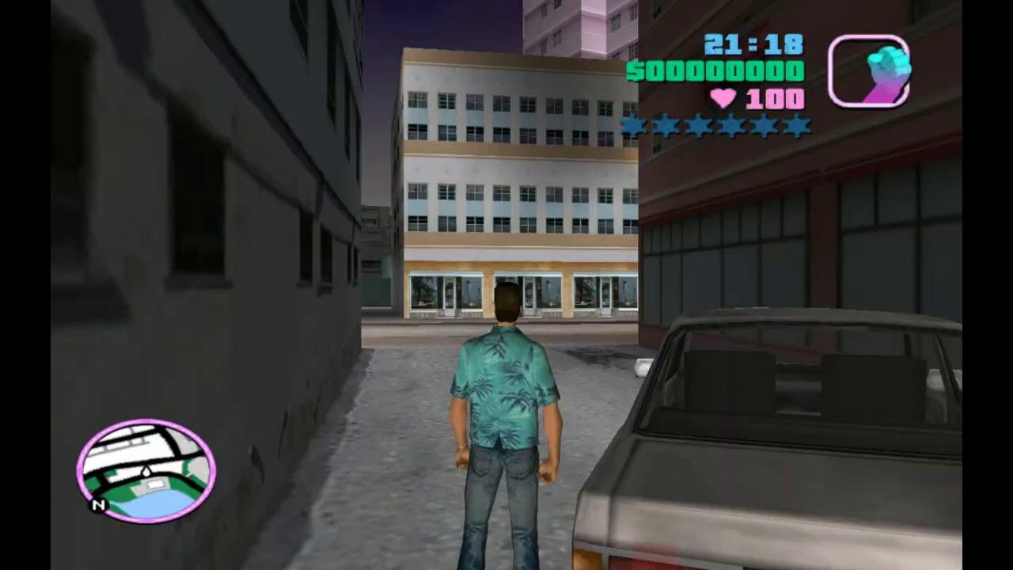
key(Escape)
key(Escape)
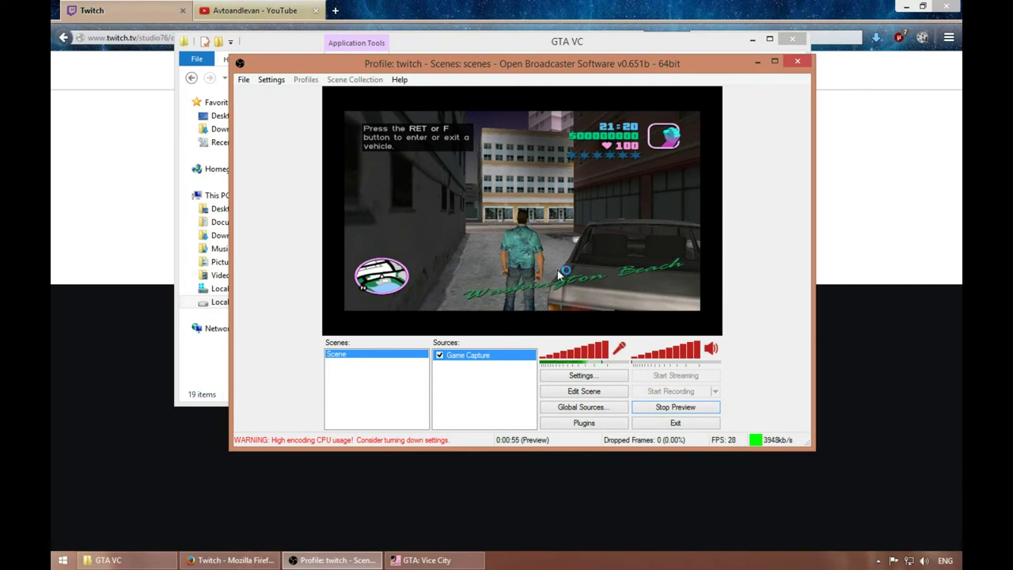
- With Edit Scene on, drag the Game Capture source larger, then stop the preview
click(576, 391)
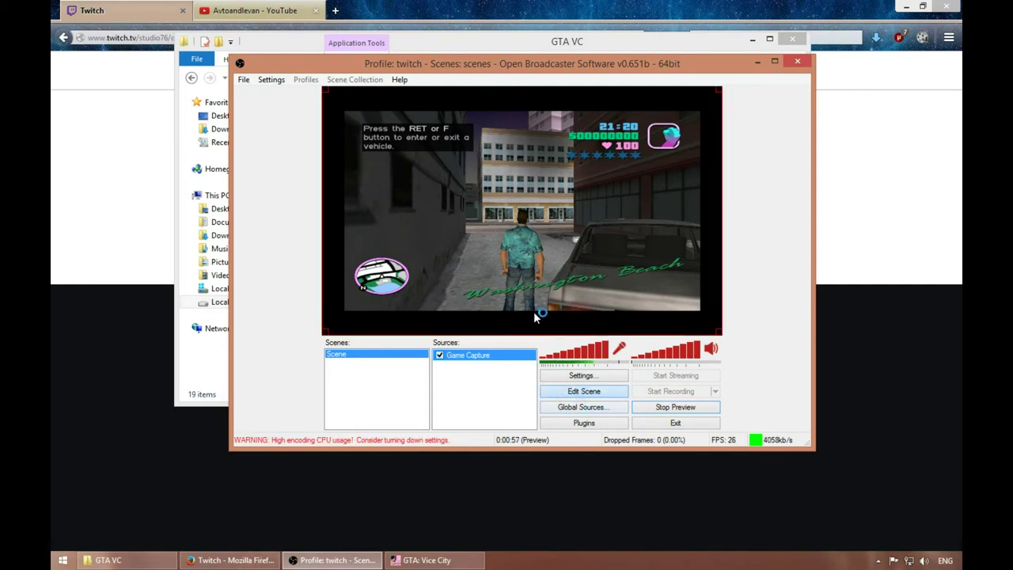
mouse_move(323, 334)
mouse_down()
mouse_move(302, 346)
mouse_move(325, 335)
mouse_up()
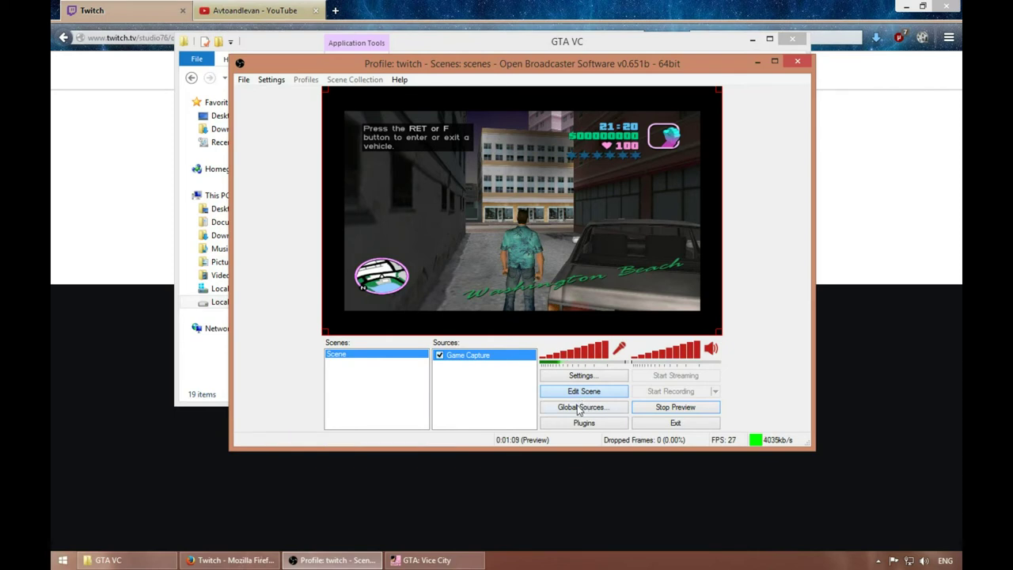
click(656, 409)
- Set the Video base resolution to 1280 width and 720 height, apply and save, then return to the game
click(591, 377)
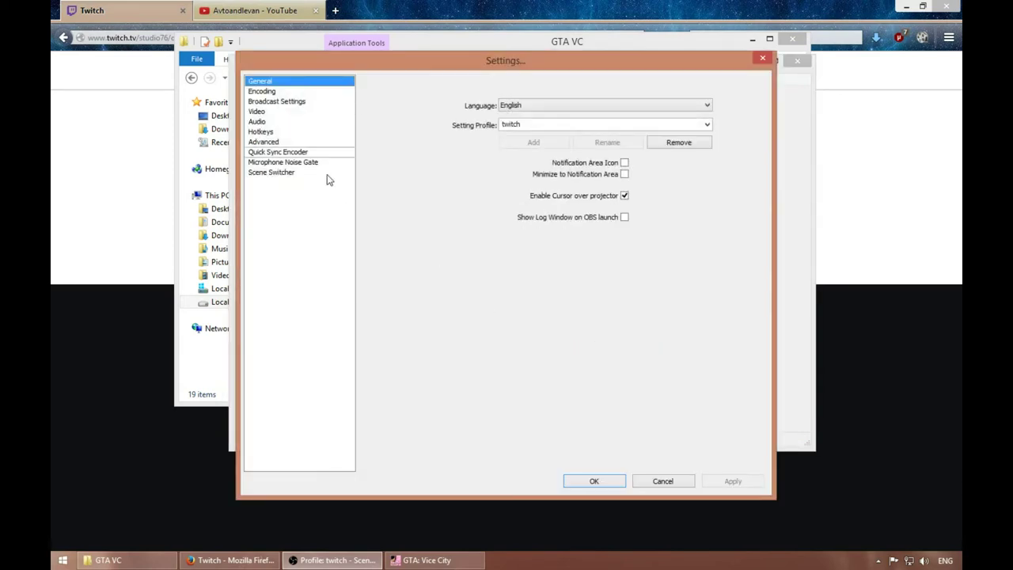
click(258, 111)
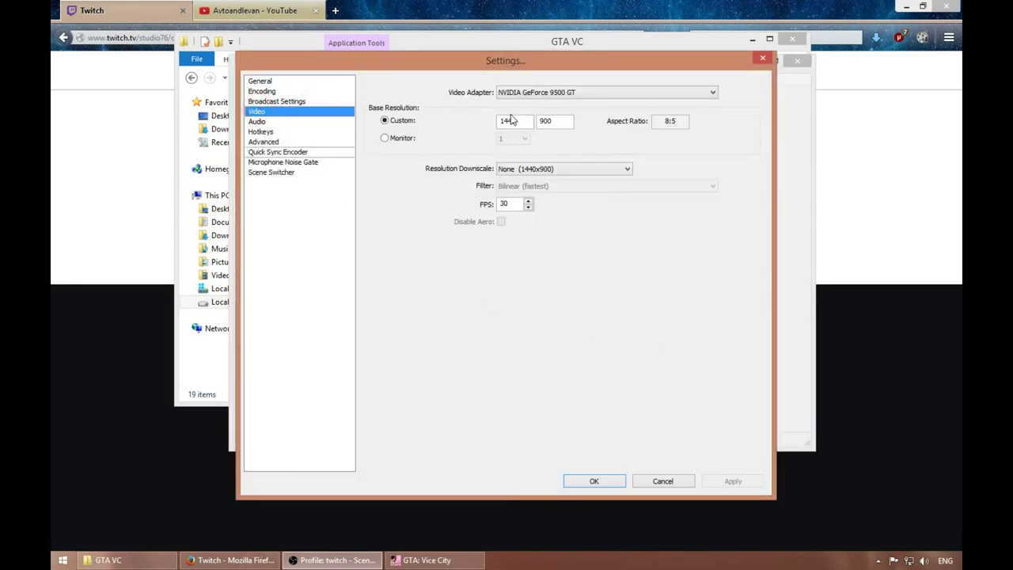
double_click(527, 121)
text(1280)
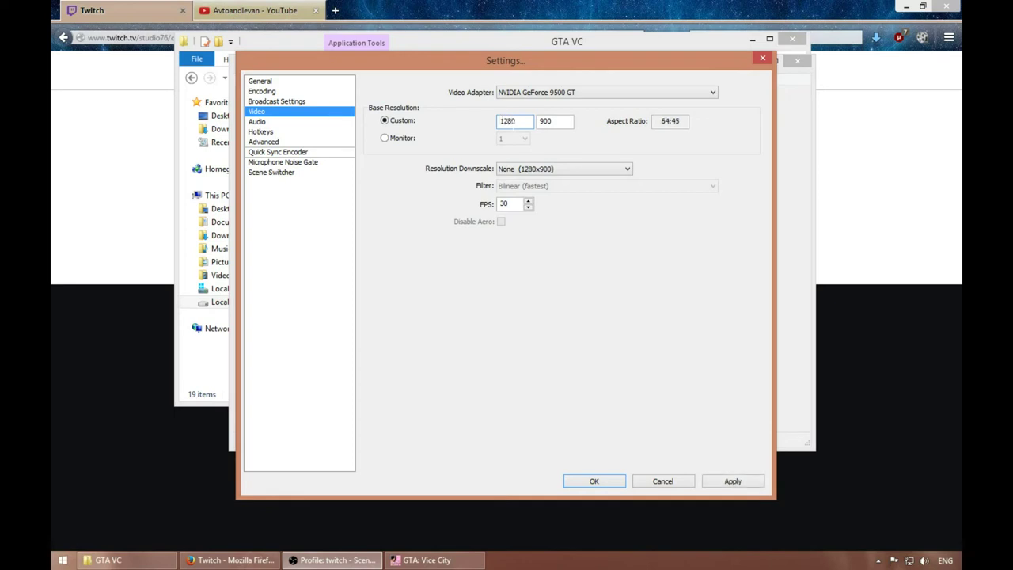
key(Tab)
text(720)
click(733, 481)
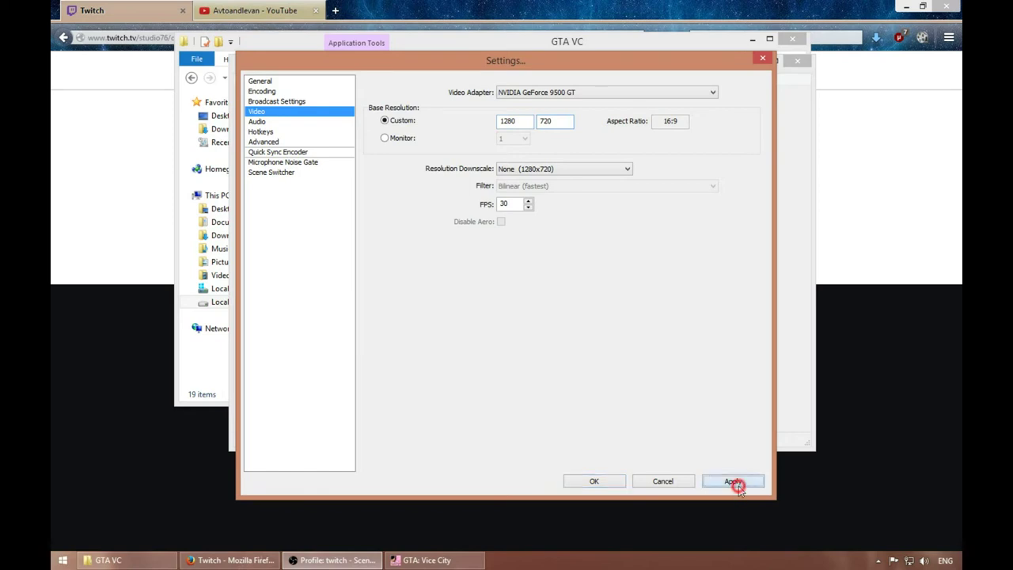
click(592, 481)
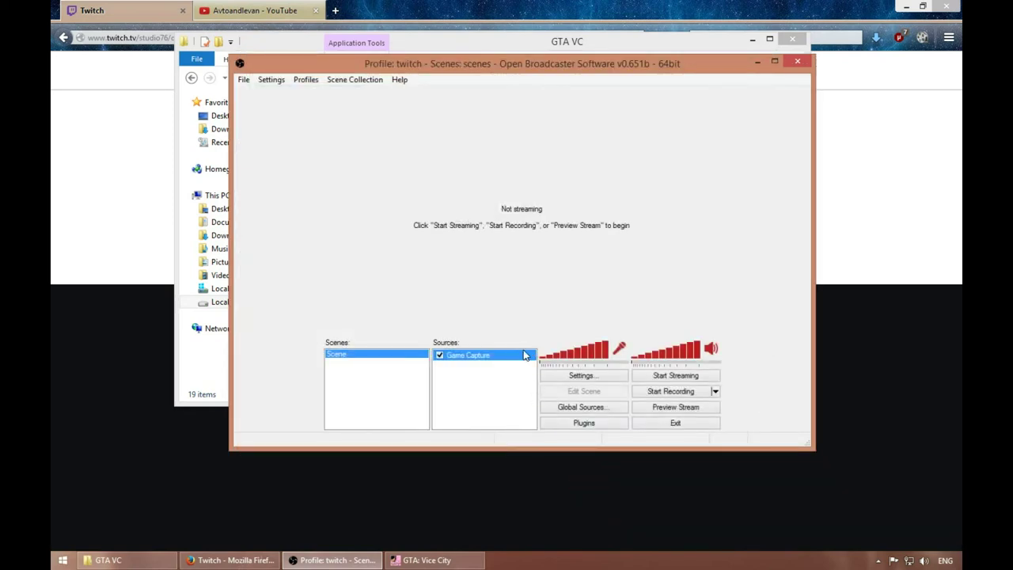
key(alt+Tab)
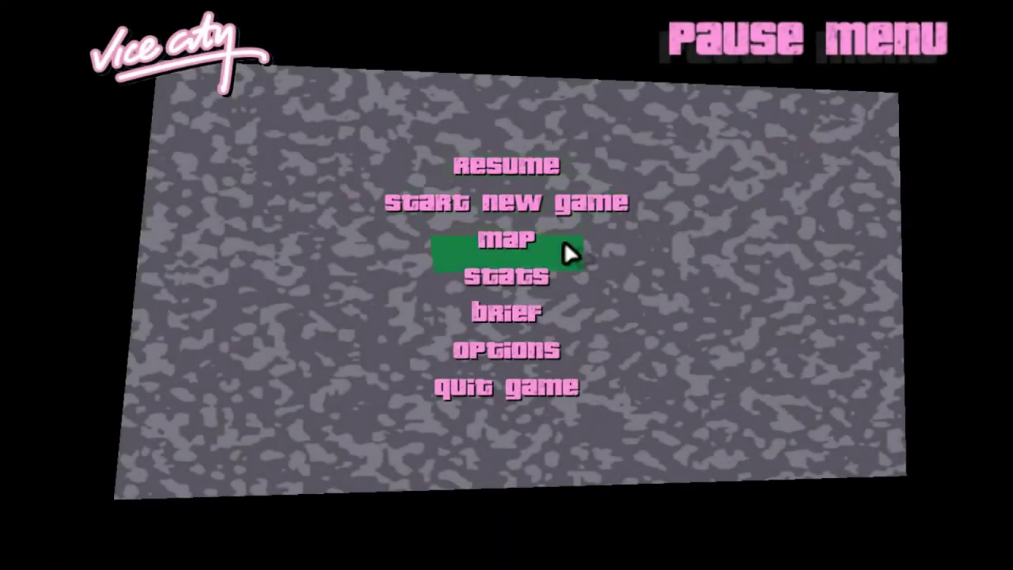
- Restart the OBS stream preview and resume the paused GTA: Vice City game
key(alt+Tab)
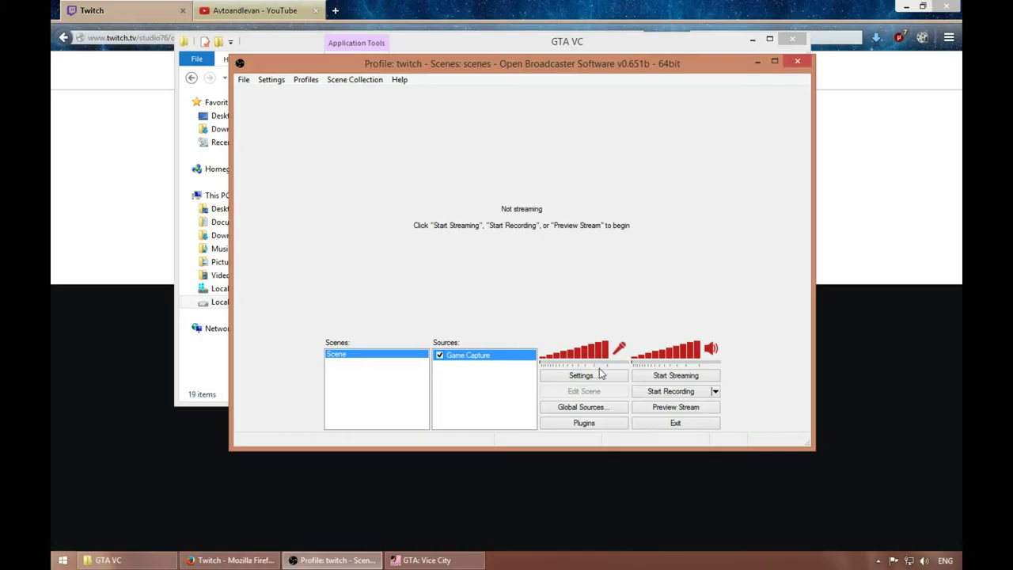
click(673, 407)
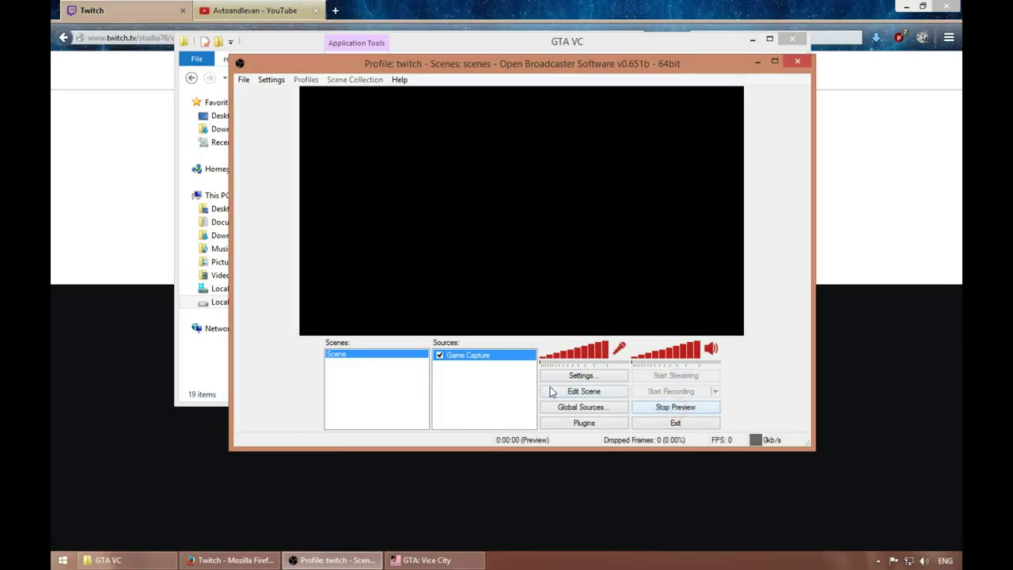
click(427, 559)
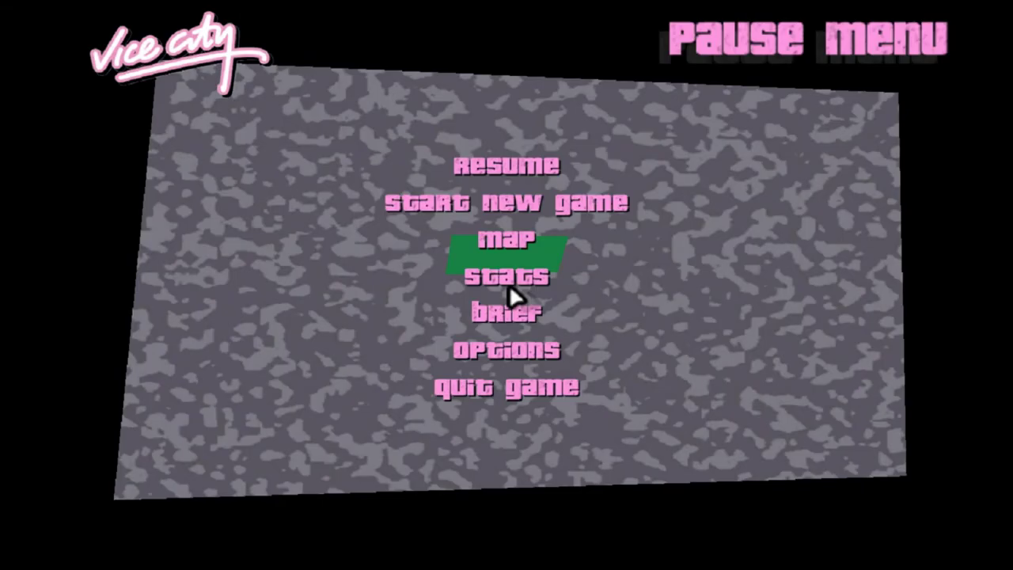
click(534, 174)
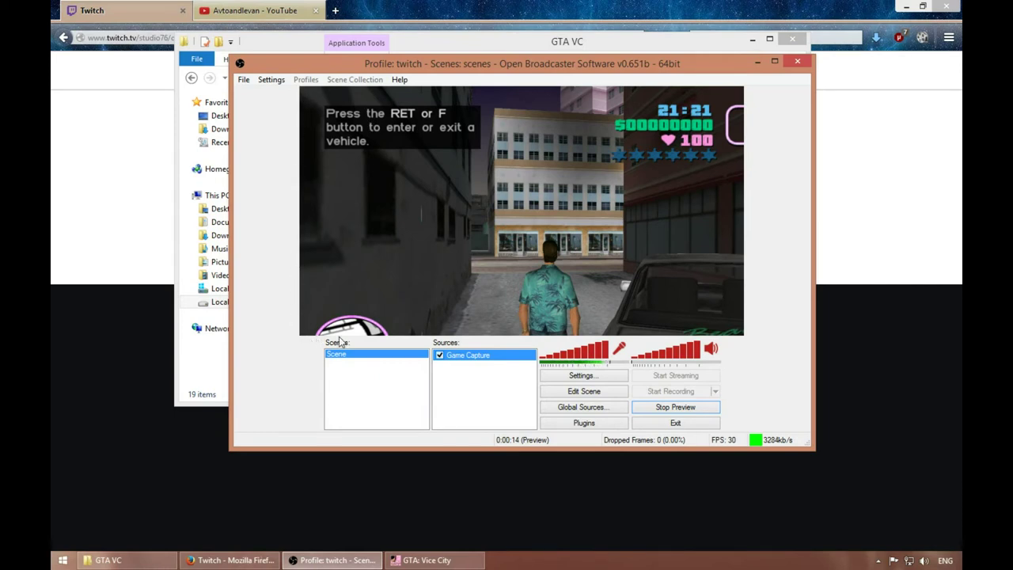
- In Edit Scene, move and resize the Game Capture to span the full preview width, then stop the preview
click(578, 391)
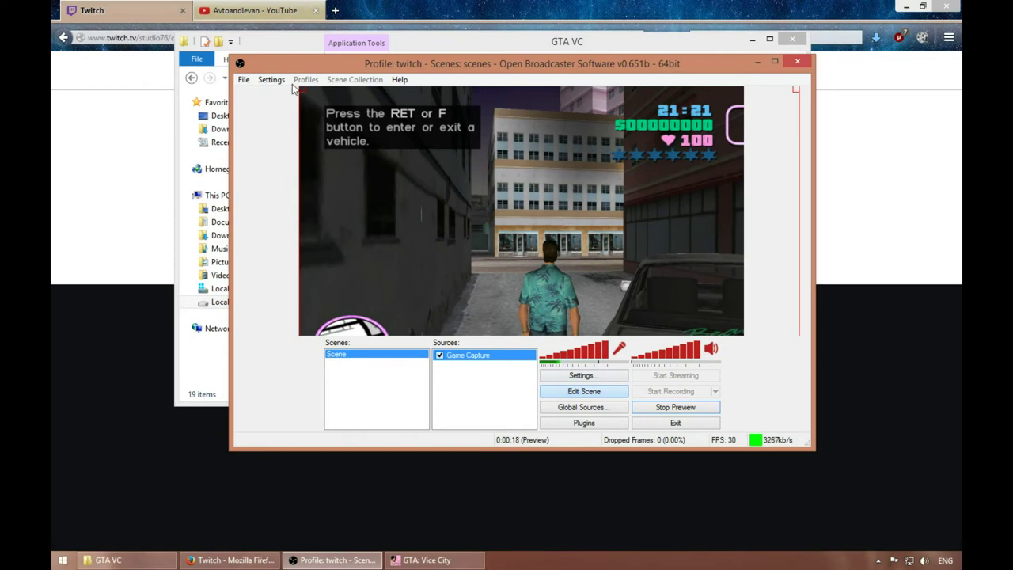
drag(293, 89, 378, 155)
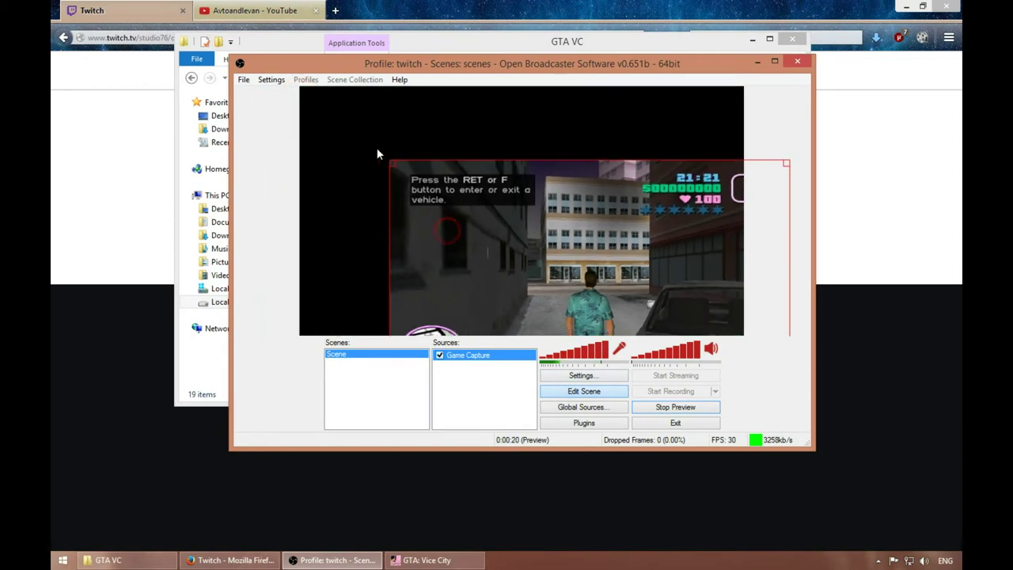
drag(436, 220, 346, 147)
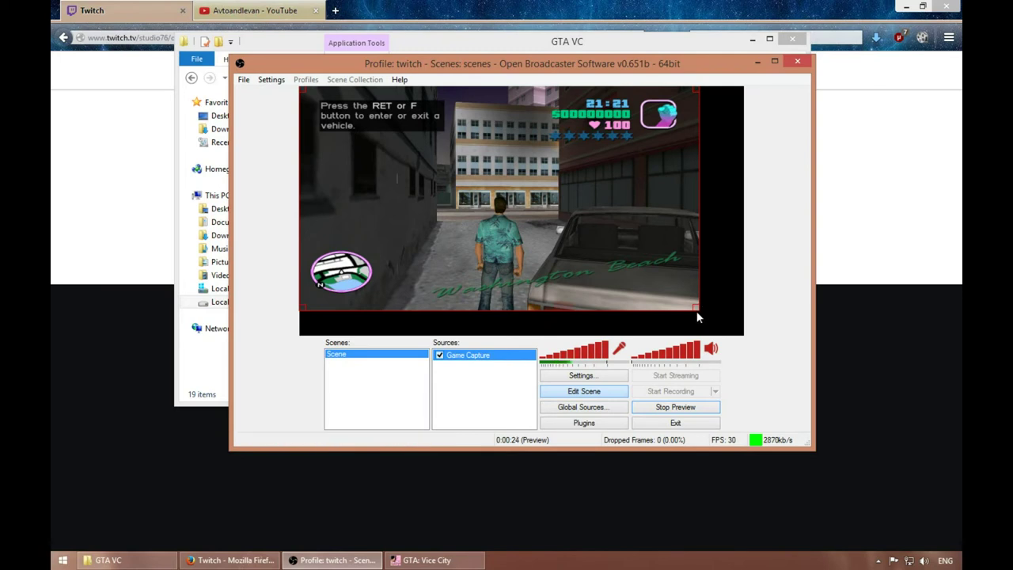
drag(697, 317, 699, 300)
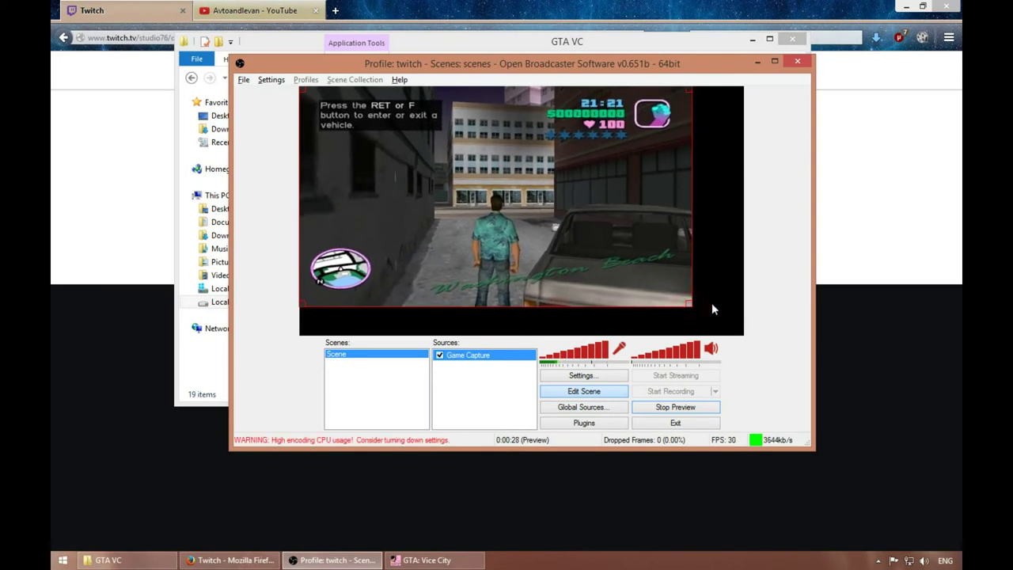
drag(659, 306, 510, 283)
drag(527, 248, 733, 315)
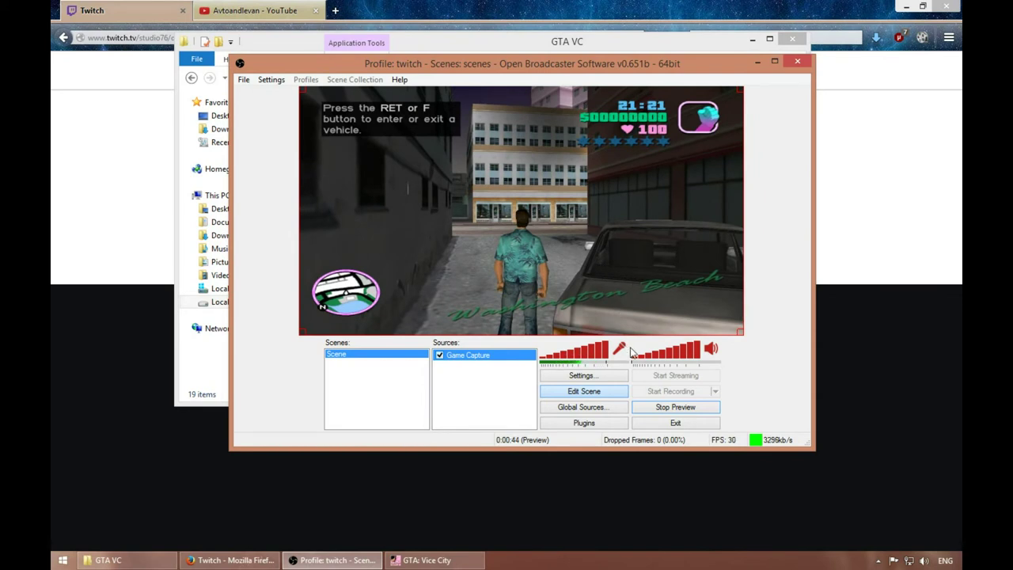
click(678, 408)
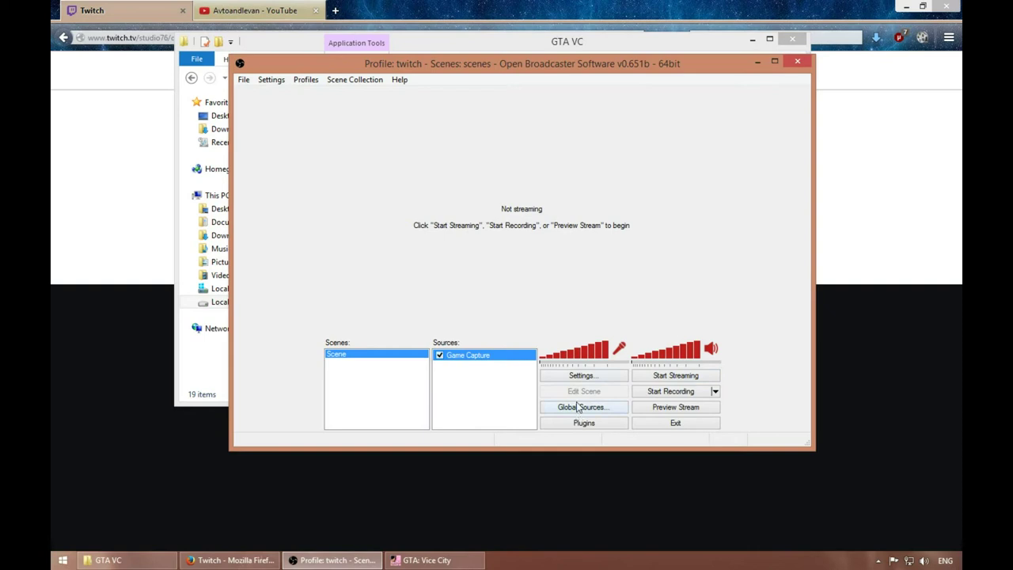
- Open Settings and look over the Audio and Video pages
click(580, 377)
click(269, 122)
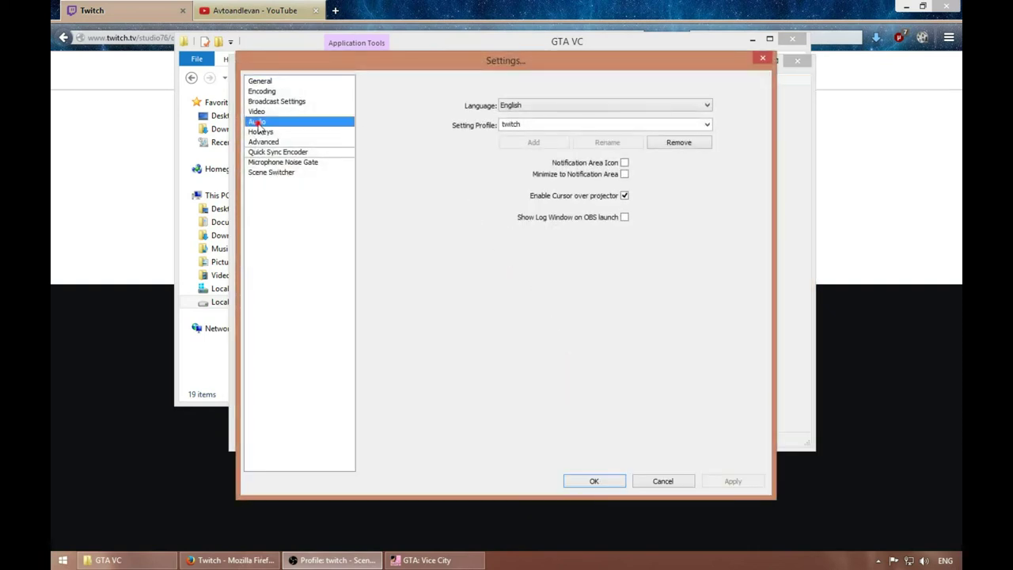
click(265, 112)
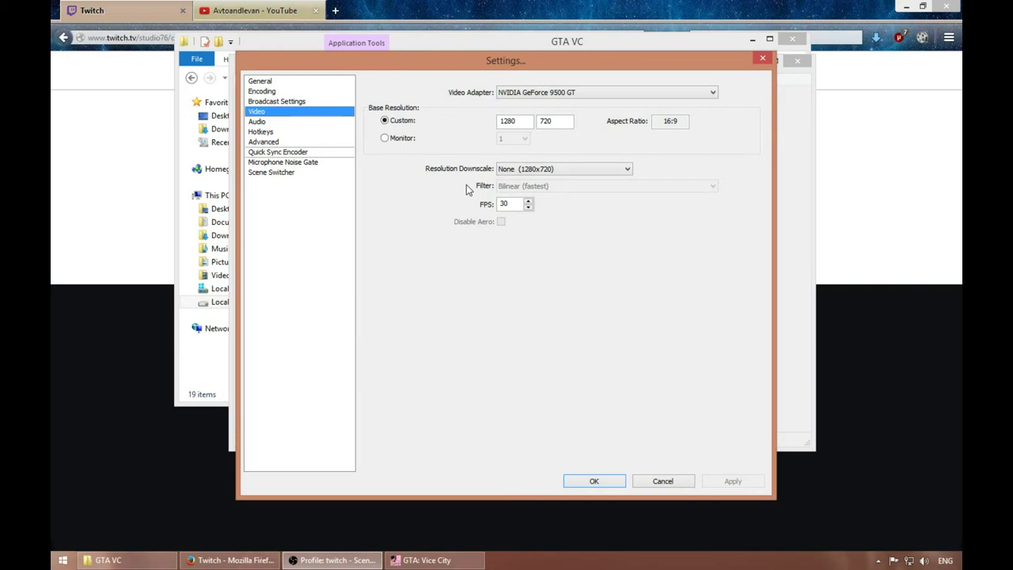
click(290, 122)
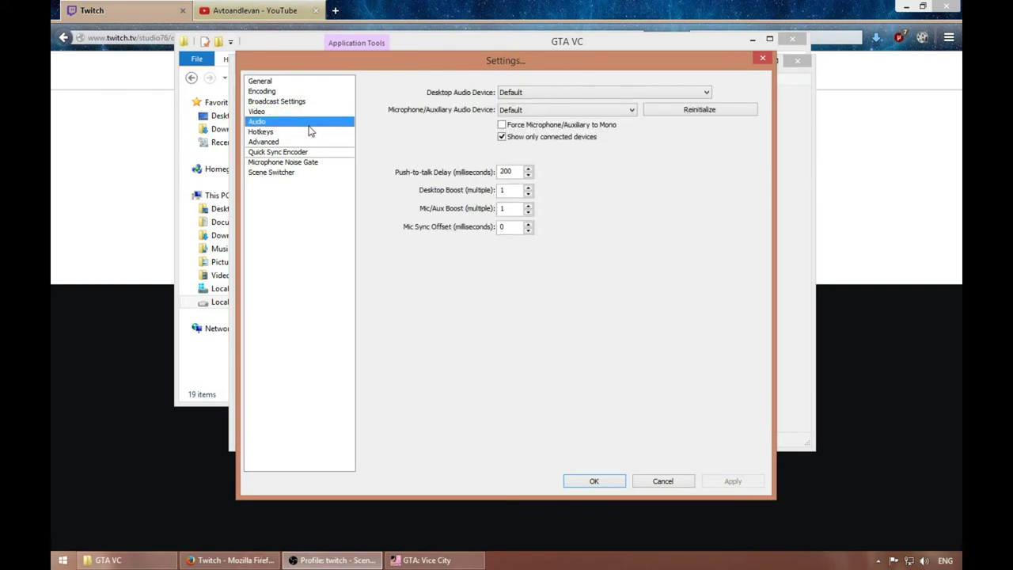
- Set Microphone/Auxiliary Audio Device to Disable, keeping desktop audio on Default
click(577, 93)
click(577, 93)
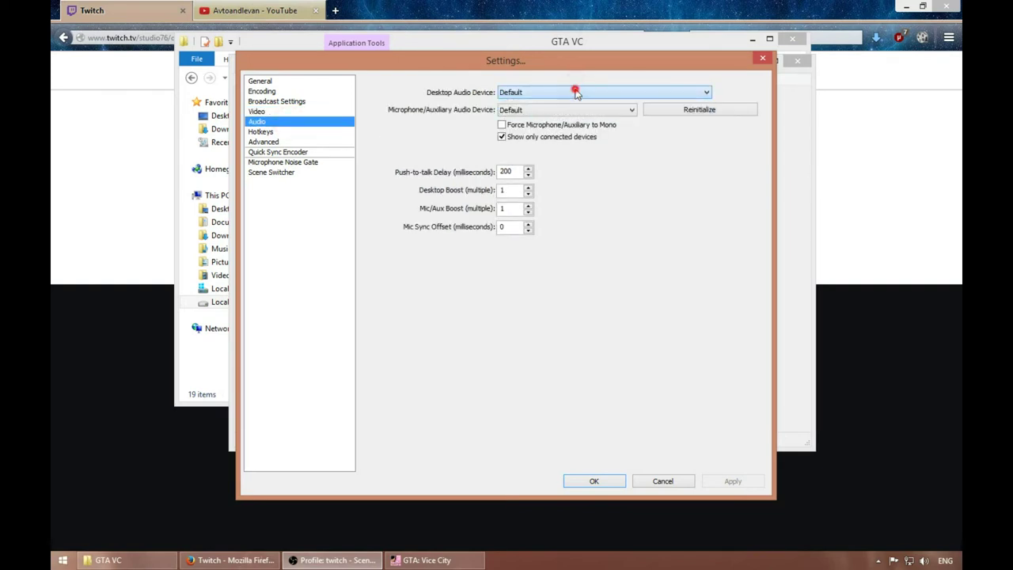
click(567, 107)
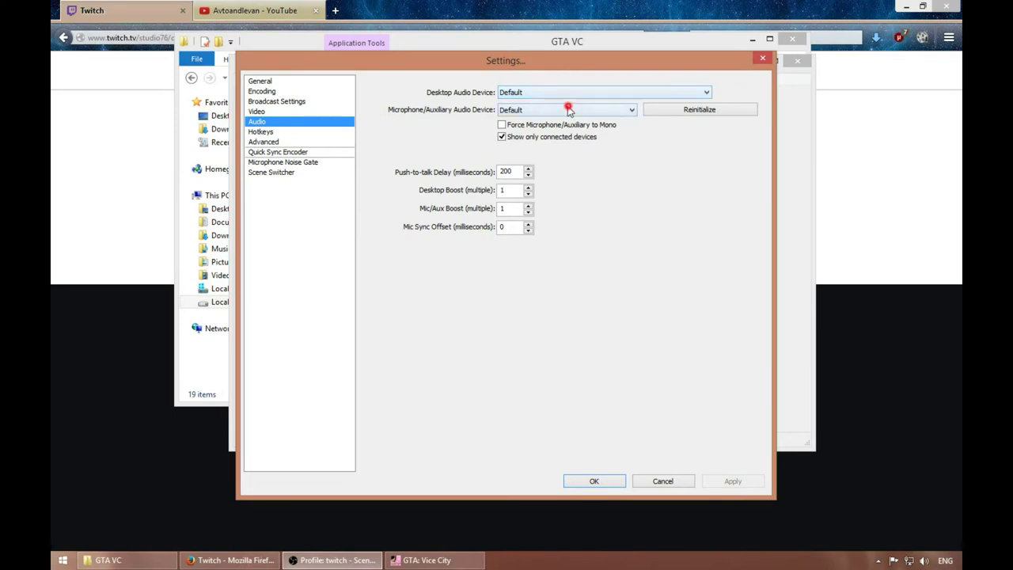
click(568, 108)
click(555, 108)
click(544, 125)
- Recheck desktop audio Default and microphone Disabled, apply, then view the Hotkeys page
click(550, 92)
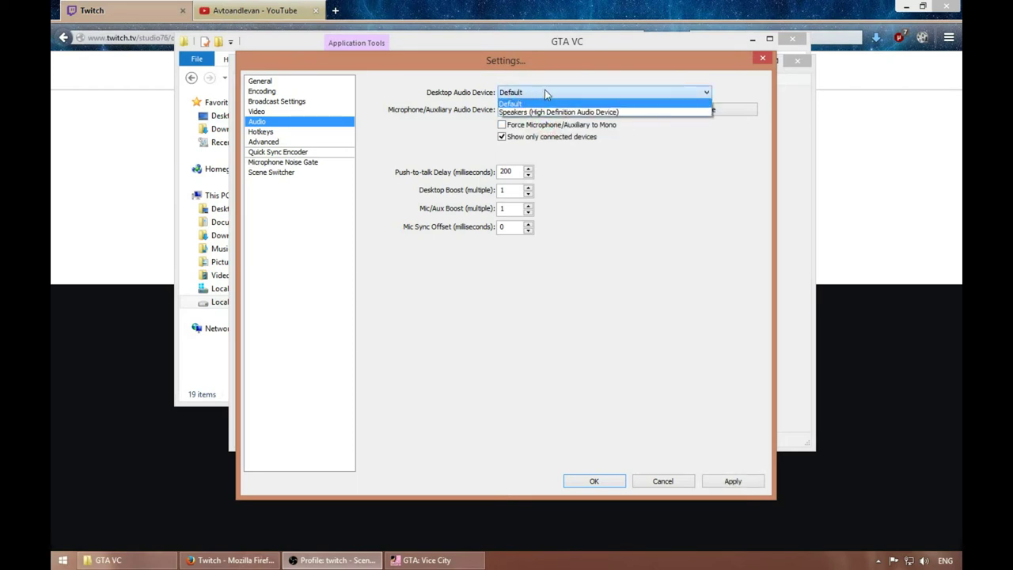
click(521, 102)
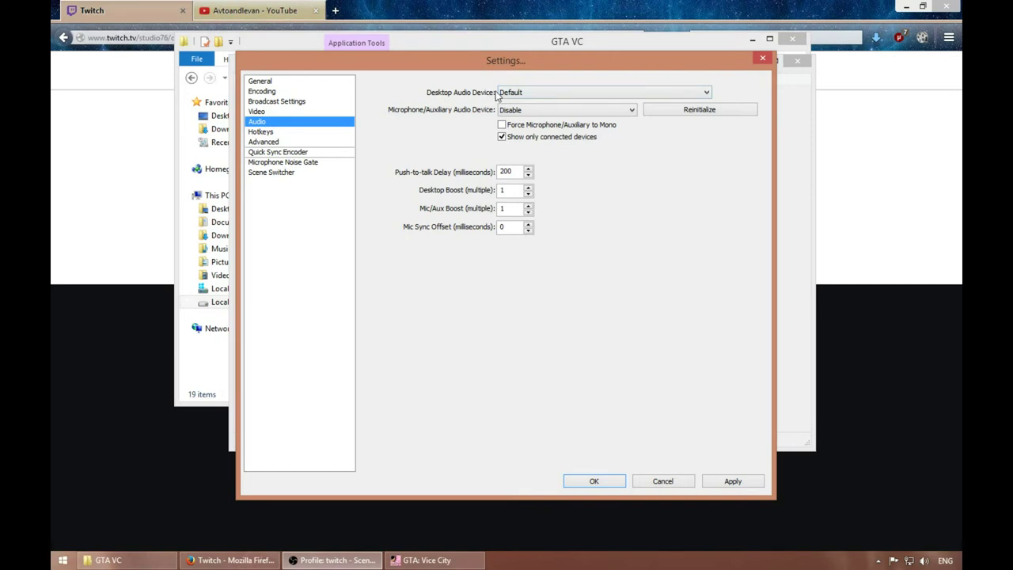
click(522, 110)
click(522, 111)
click(735, 481)
click(279, 133)
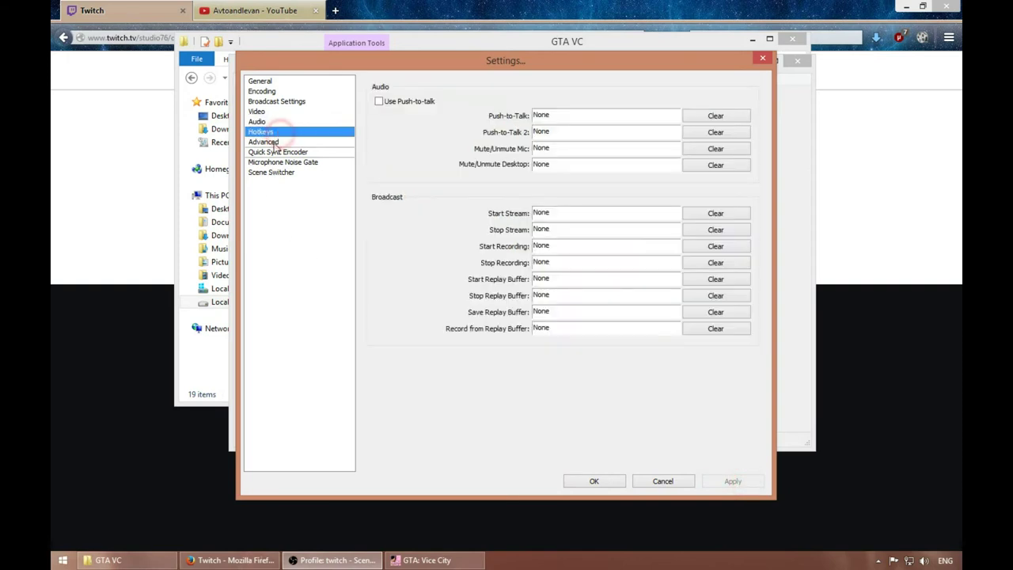
- On the Advanced page, change x264 CPU Preset from veryfast to ultrafast, accept the warning, and save
click(275, 152)
click(274, 143)
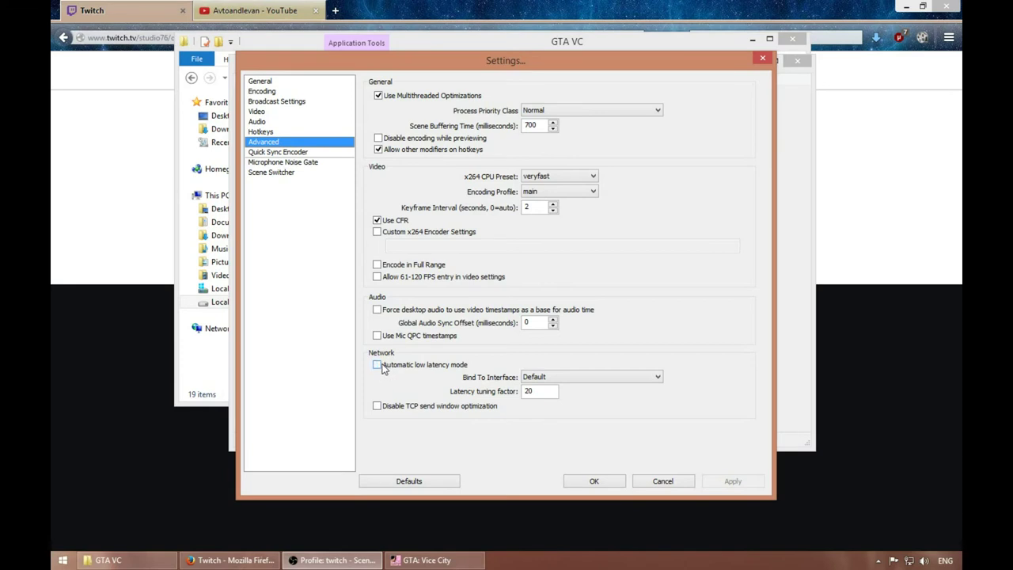
mouse_move(535, 180)
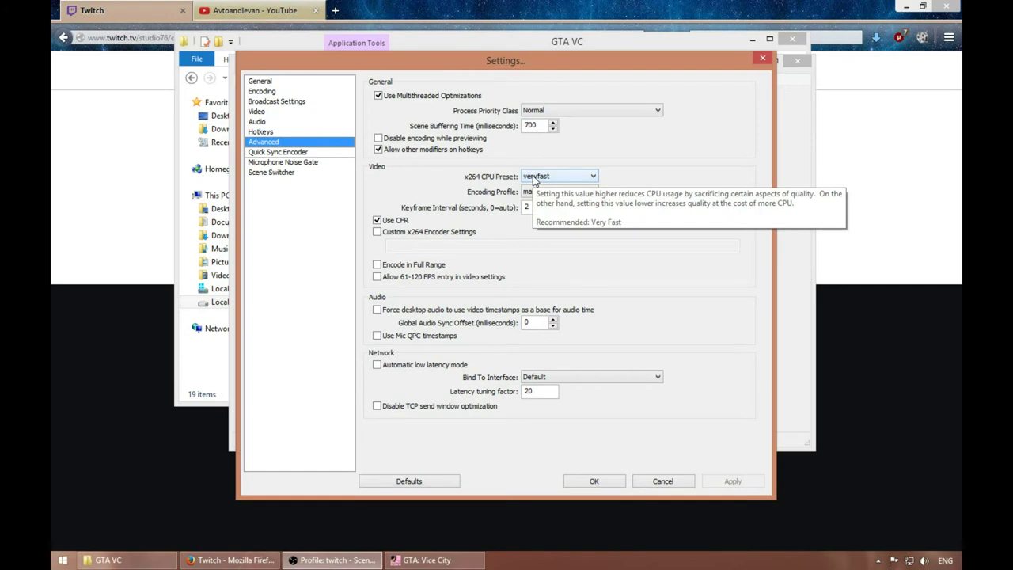
click(532, 176)
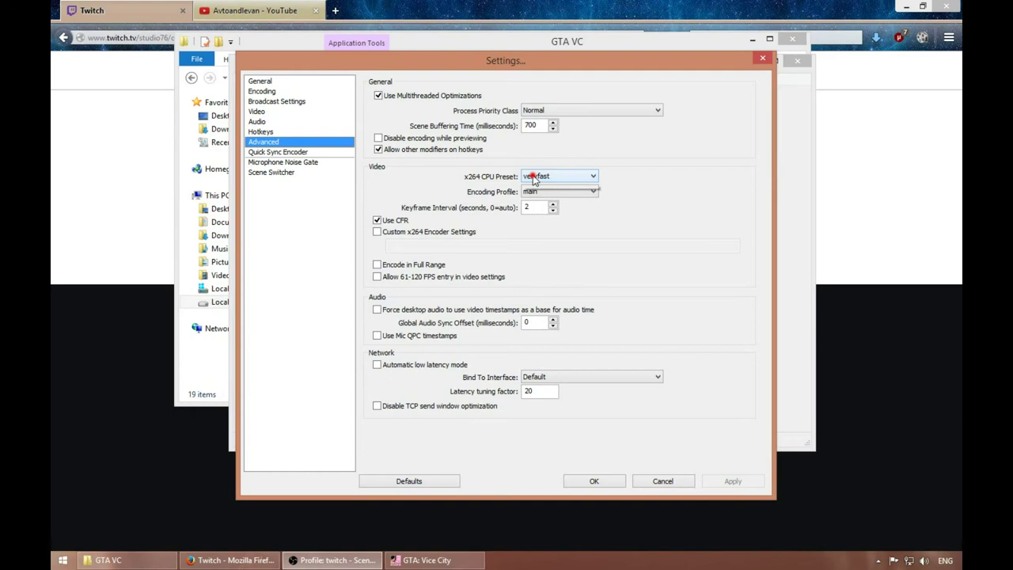
click(533, 176)
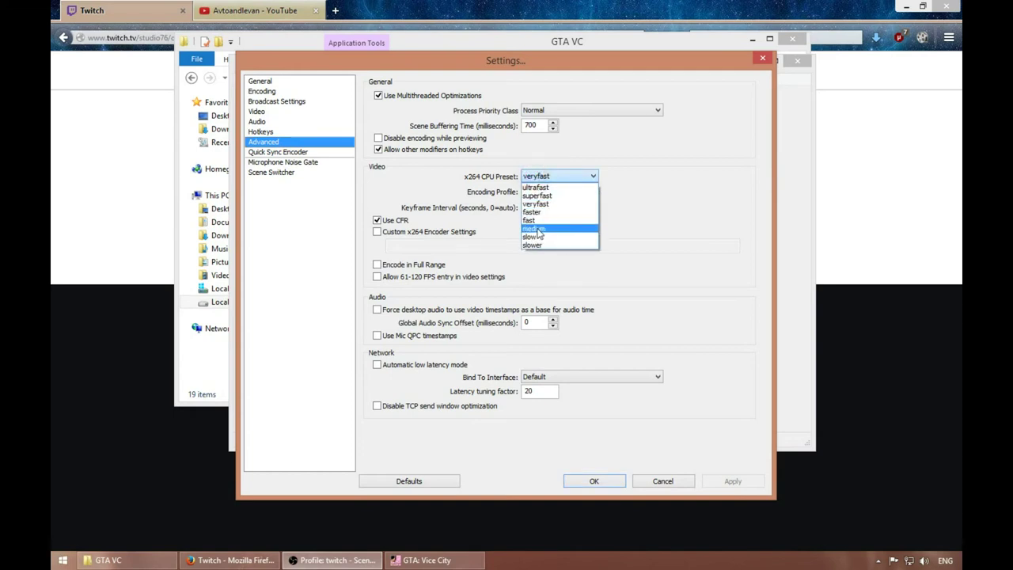
click(643, 198)
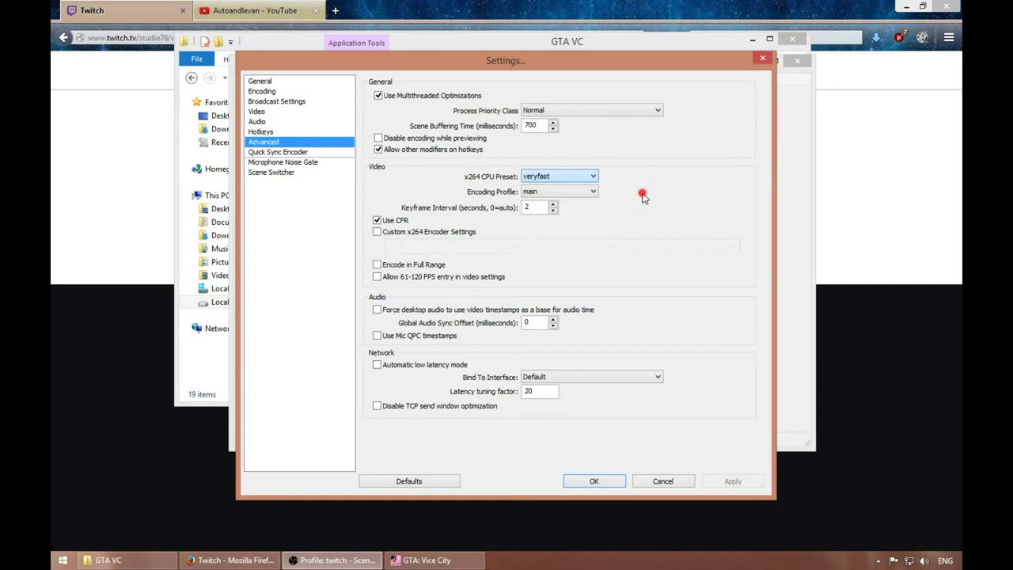
click(567, 177)
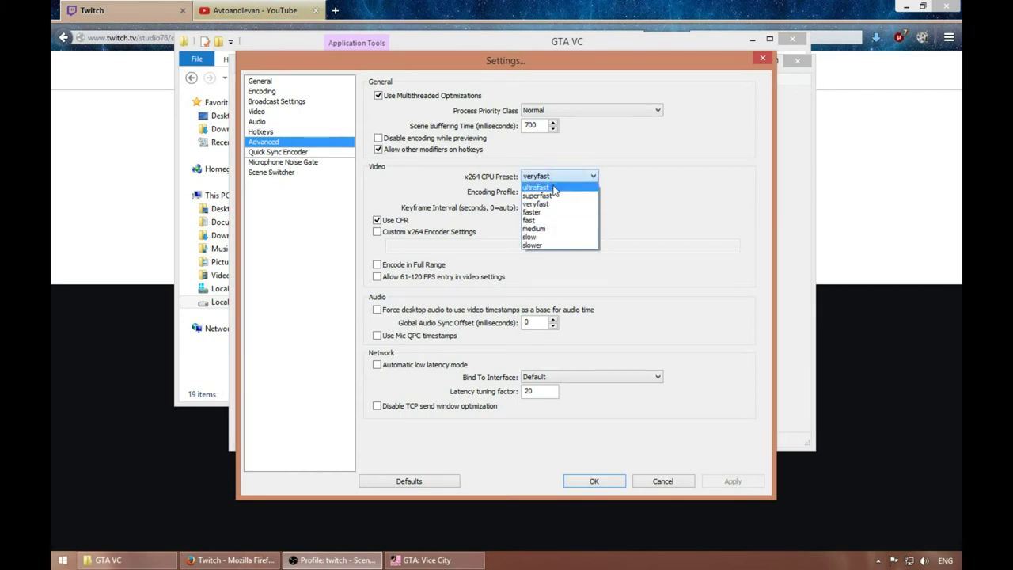
click(553, 187)
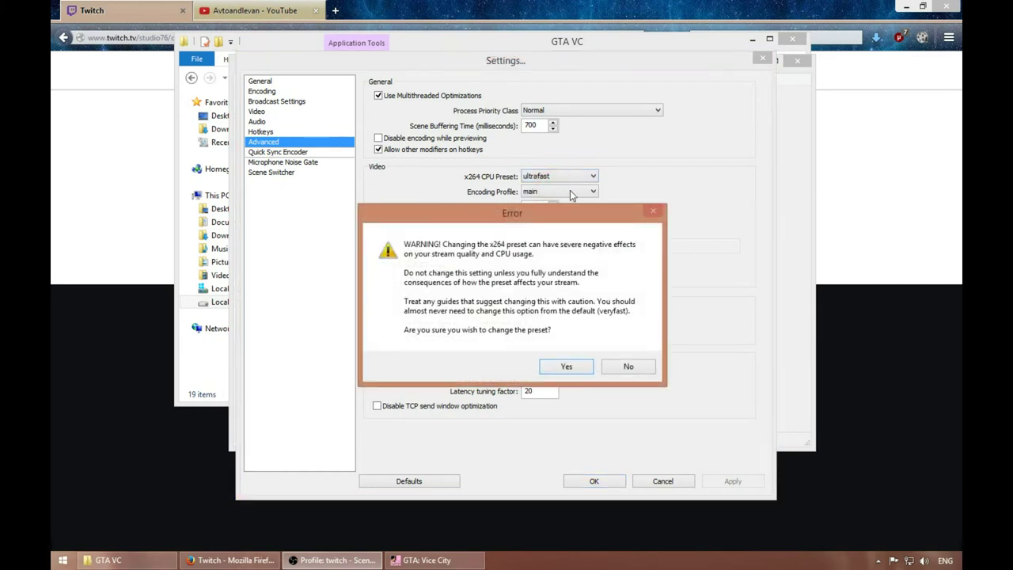
click(567, 369)
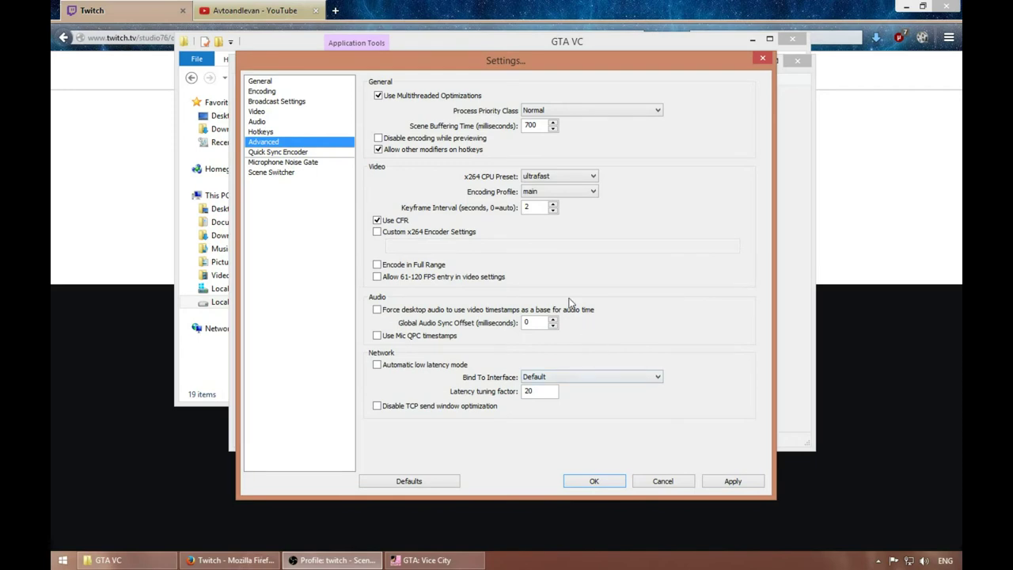
click(735, 482)
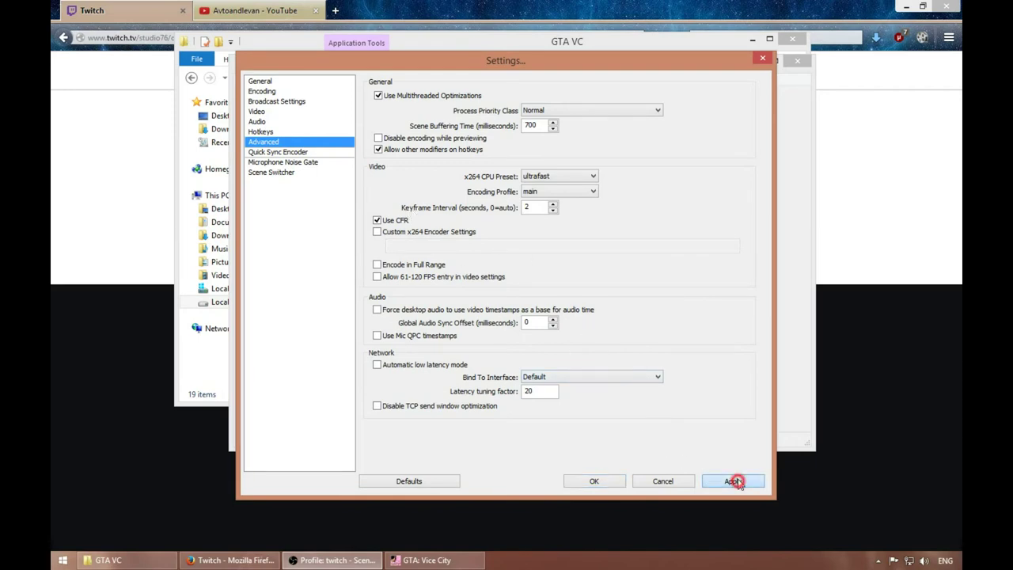
click(593, 480)
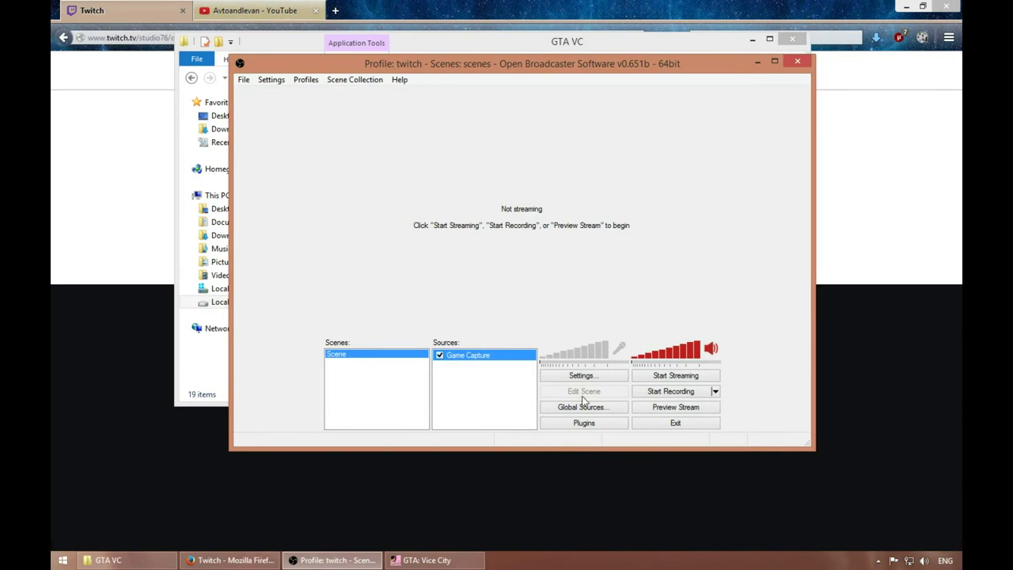
- Add an Image source, keeping the default name Image, that uses the cloud.png file
right_click(489, 383)
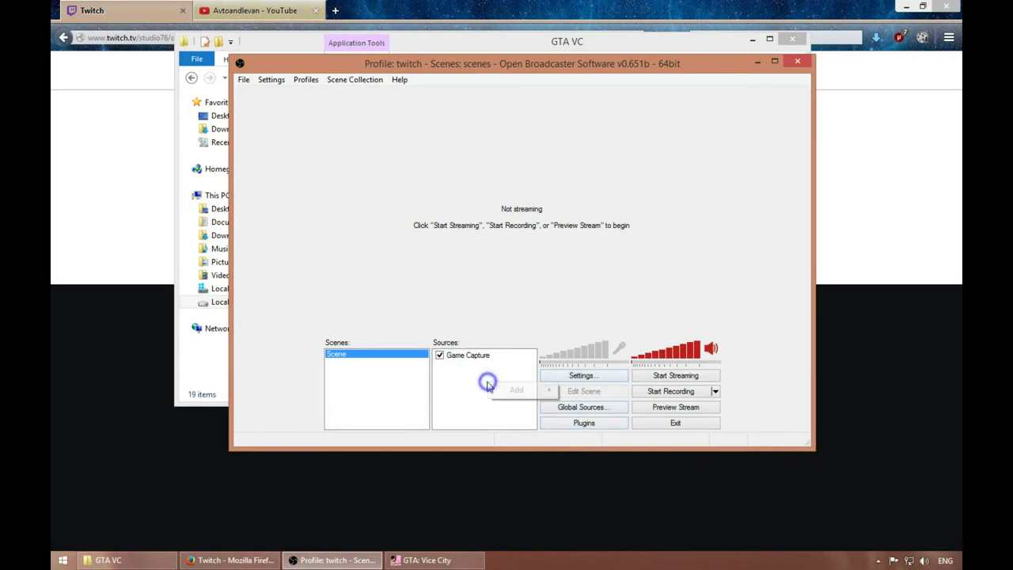
mouse_move(515, 388)
click(589, 417)
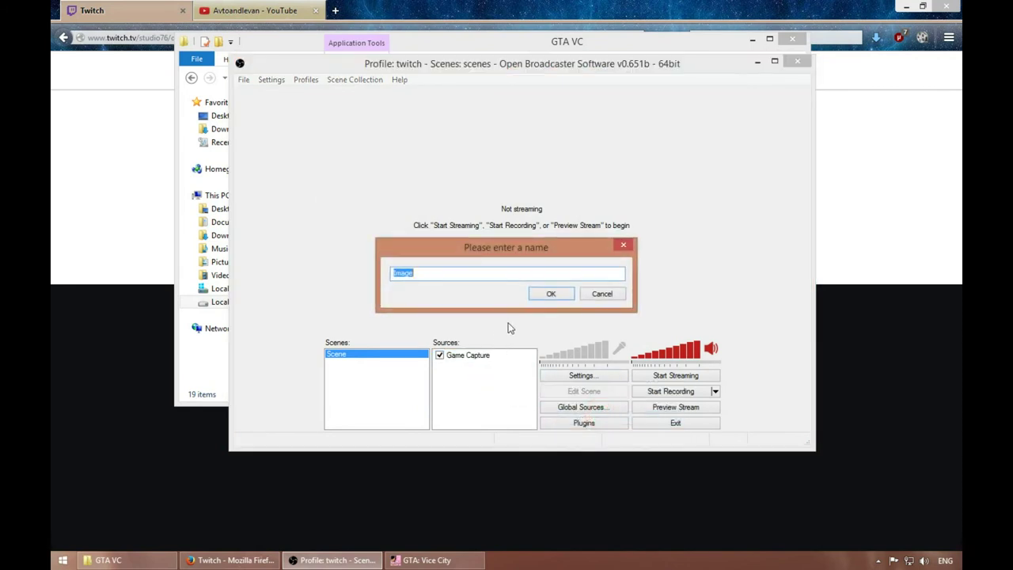
click(551, 295)
click(602, 176)
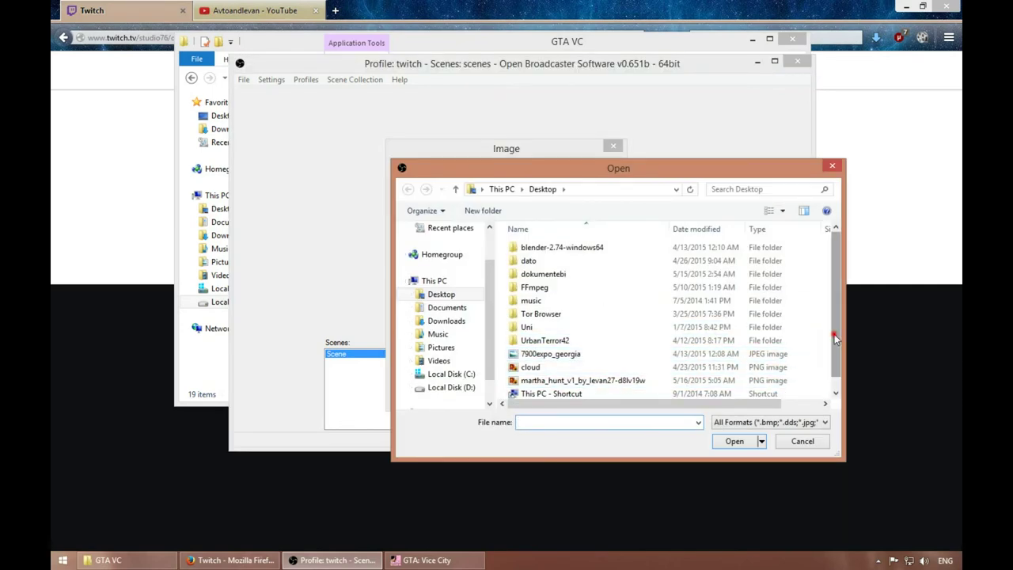
scroll(634, 351, down, 1)
double_click(532, 351)
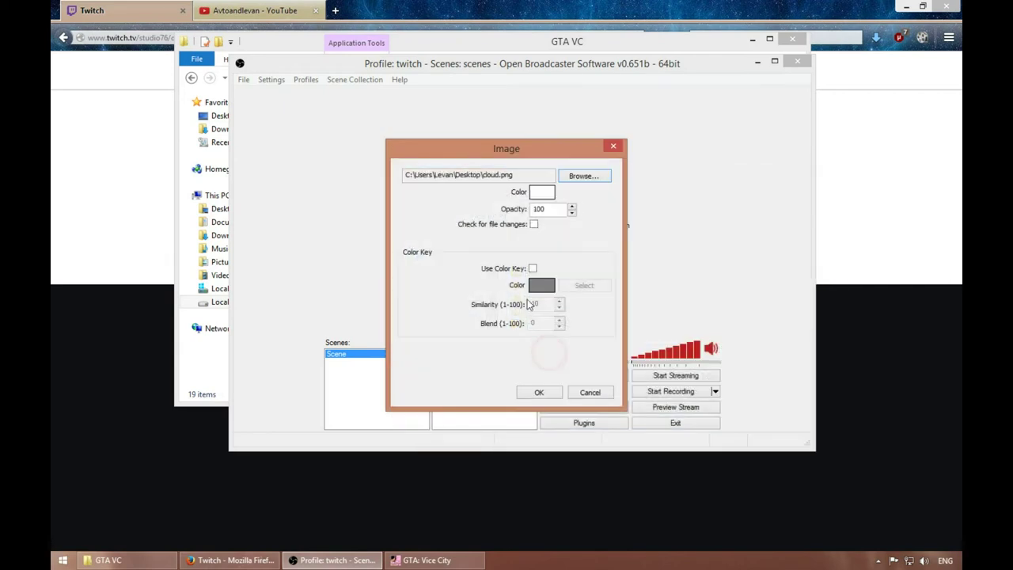
click(538, 392)
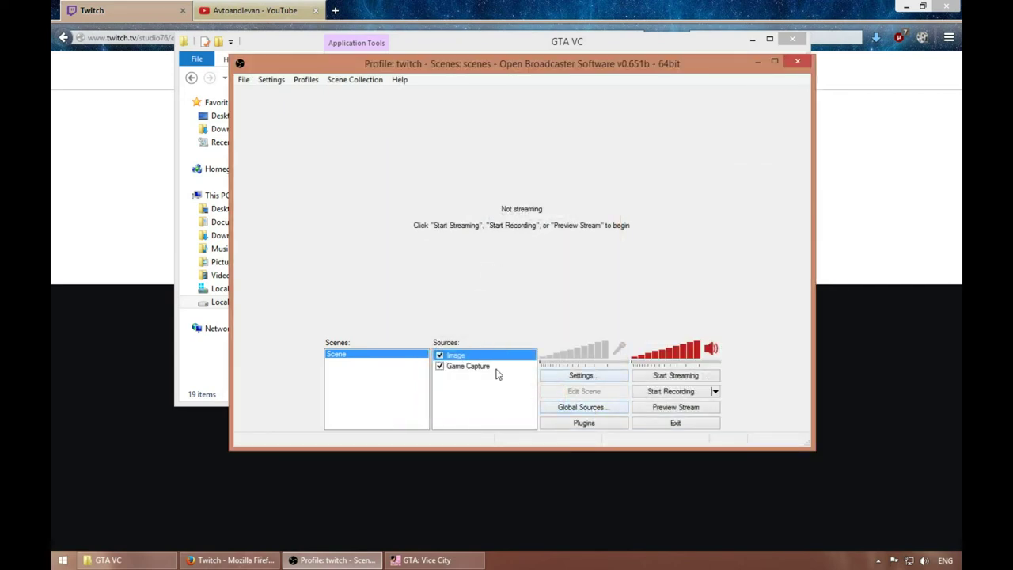
- Preview the scene, shrink the cloud image into the top-left corner, then stop the preview
click(669, 409)
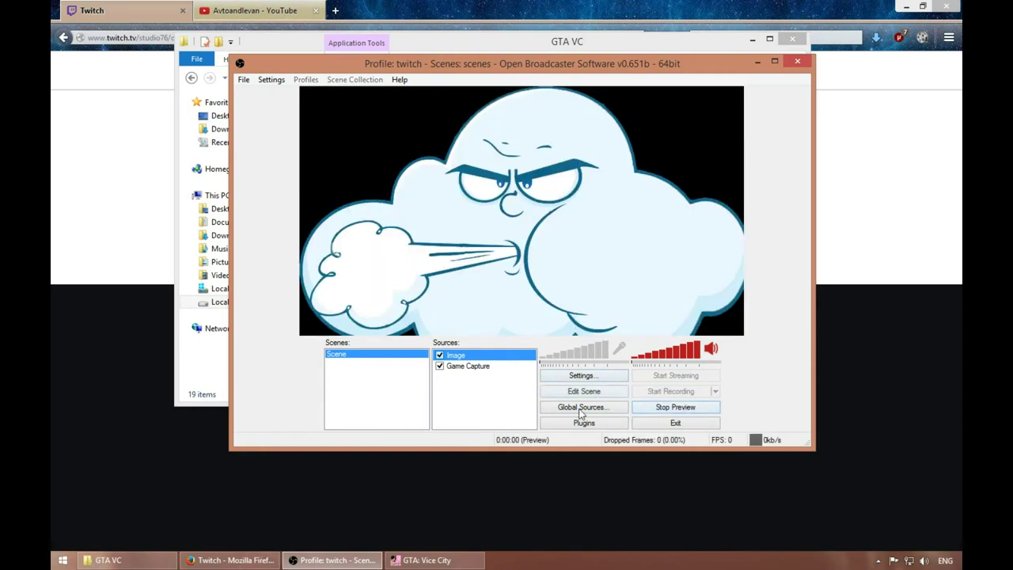
click(581, 409)
click(583, 369)
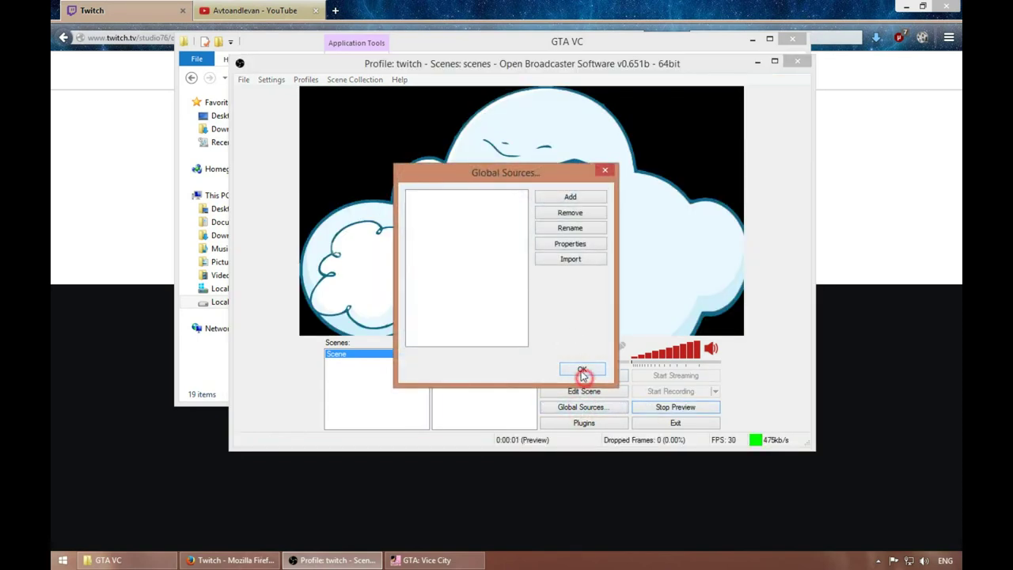
click(583, 391)
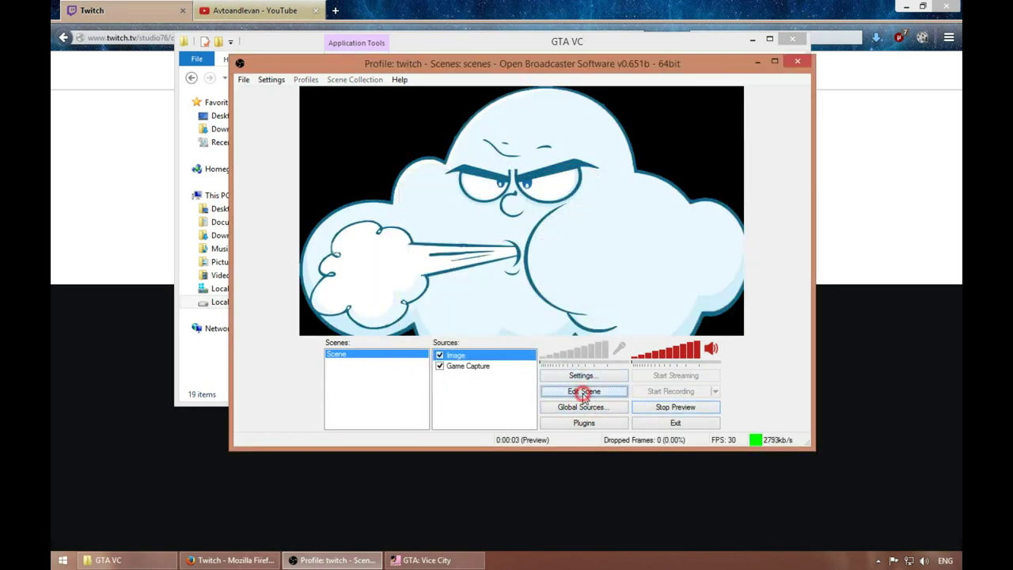
drag(302, 88, 365, 112)
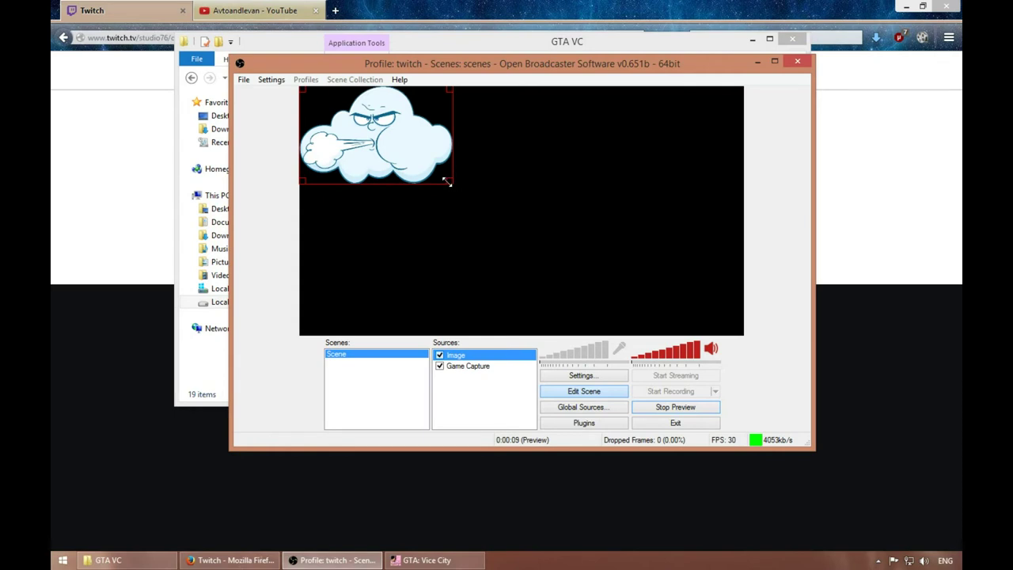
drag(447, 182, 401, 148)
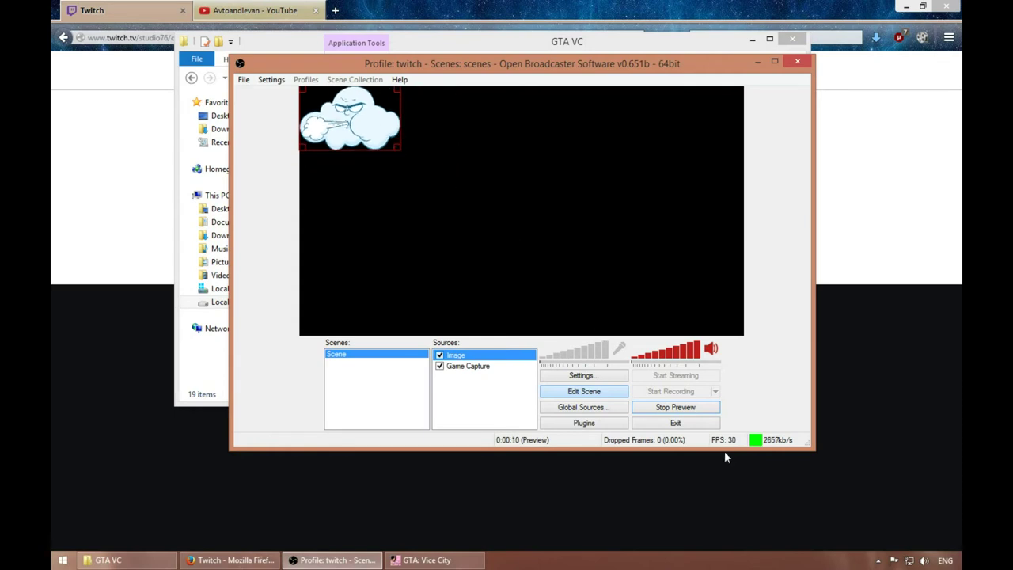
click(675, 408)
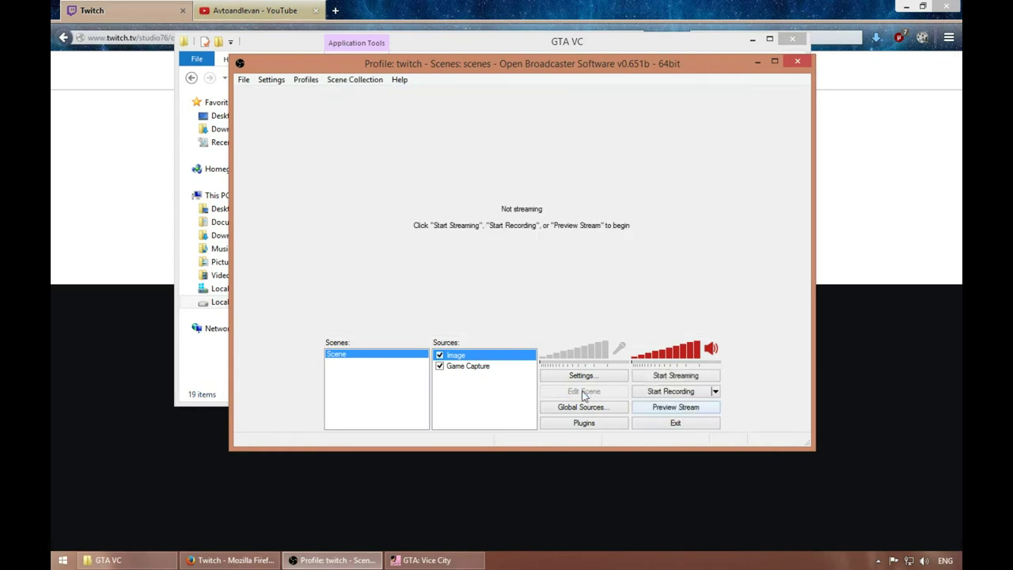
- Go from the Twitch stream key dashboard through Profile to your own channel page
click(54, 275)
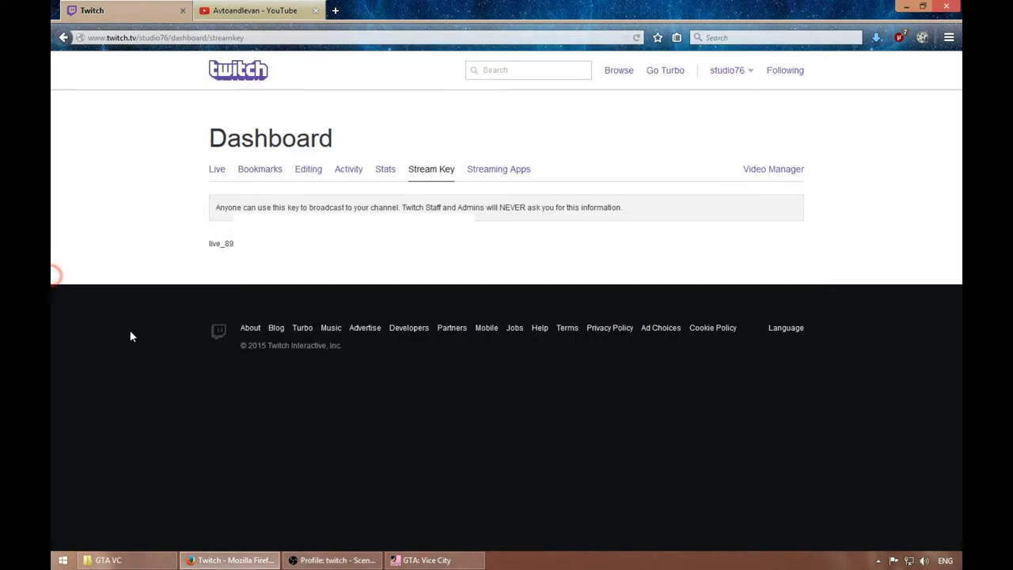
click(247, 75)
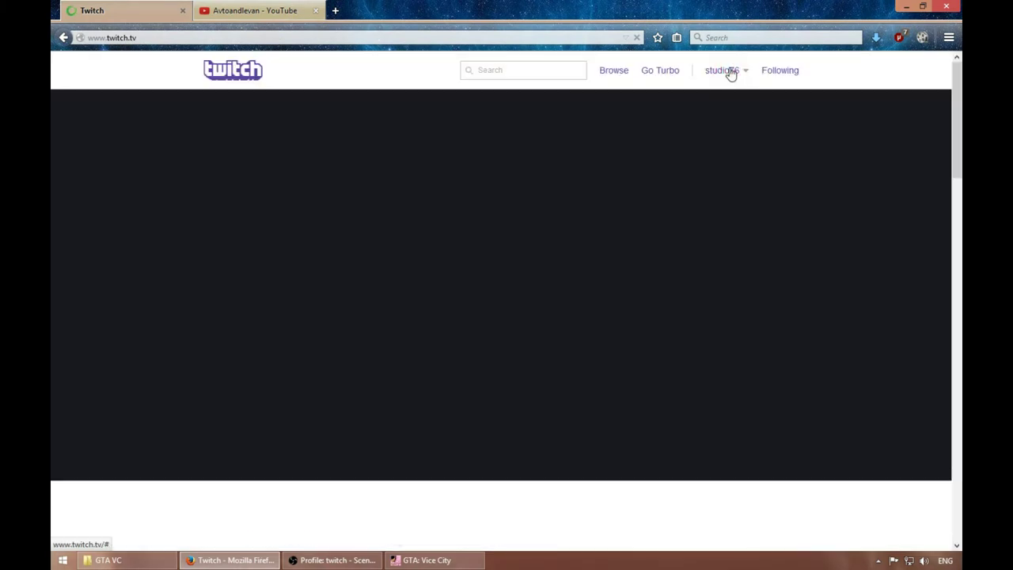
click(727, 70)
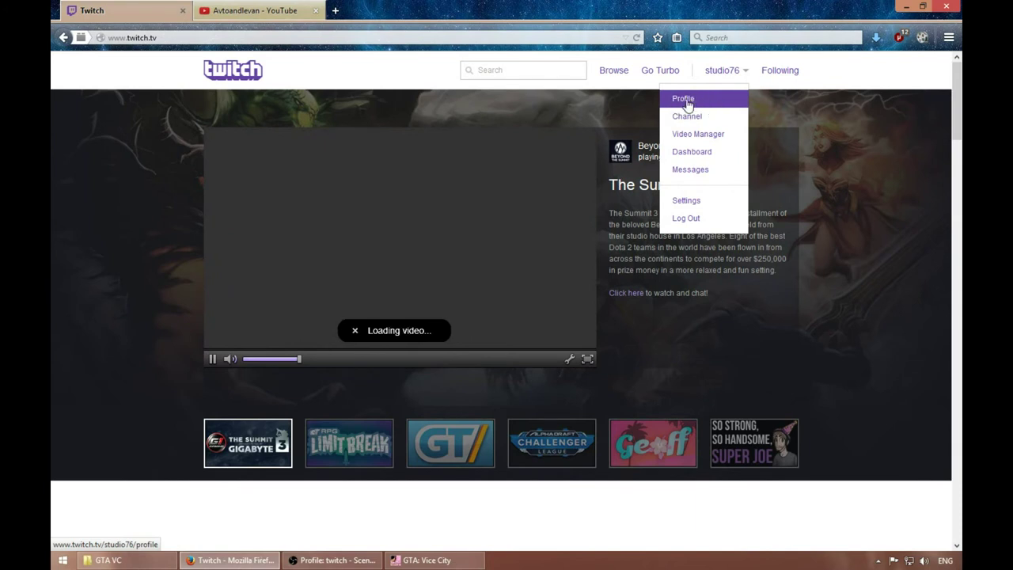
click(685, 99)
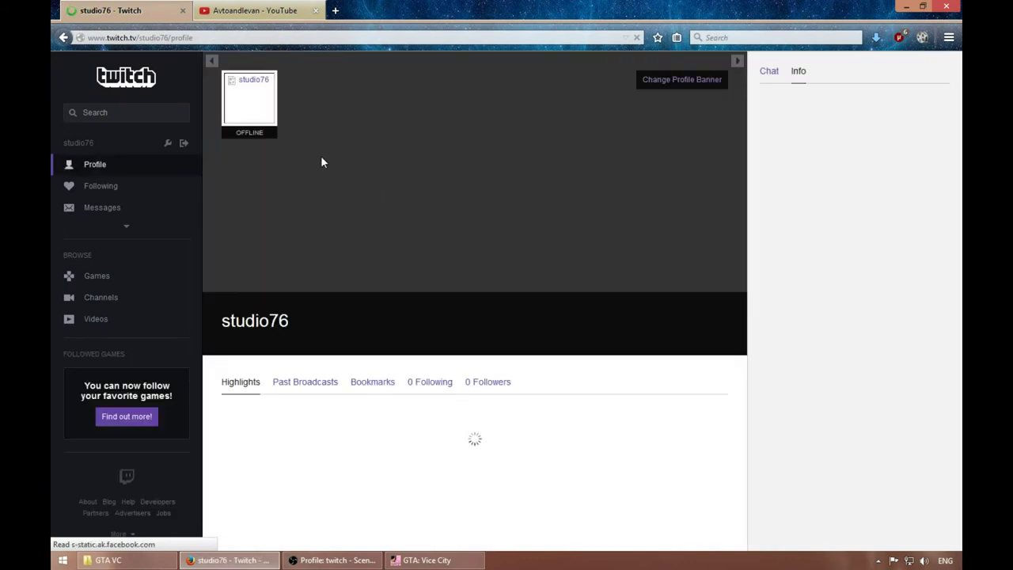
click(247, 107)
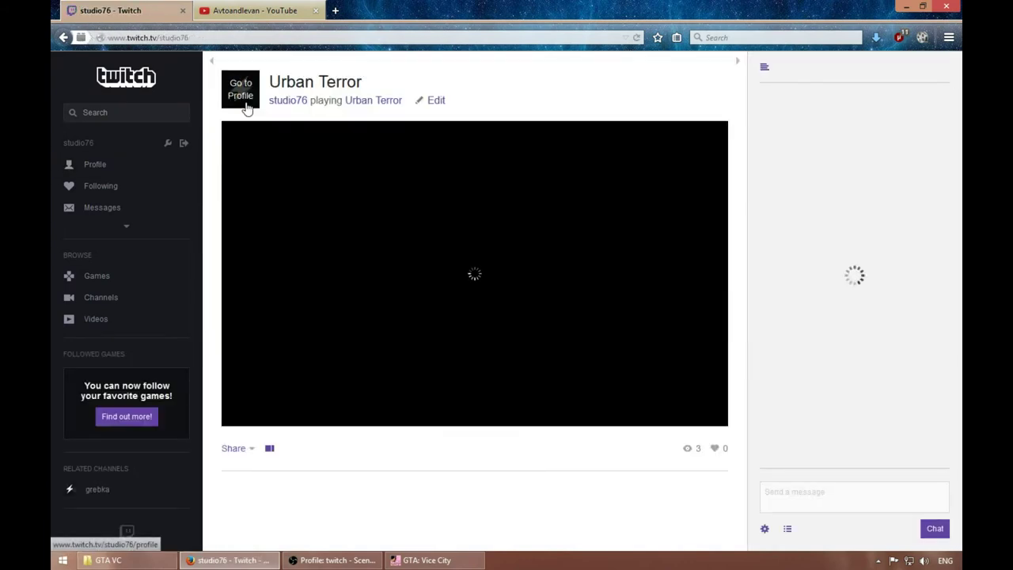
scroll(449, 442, down, 1)
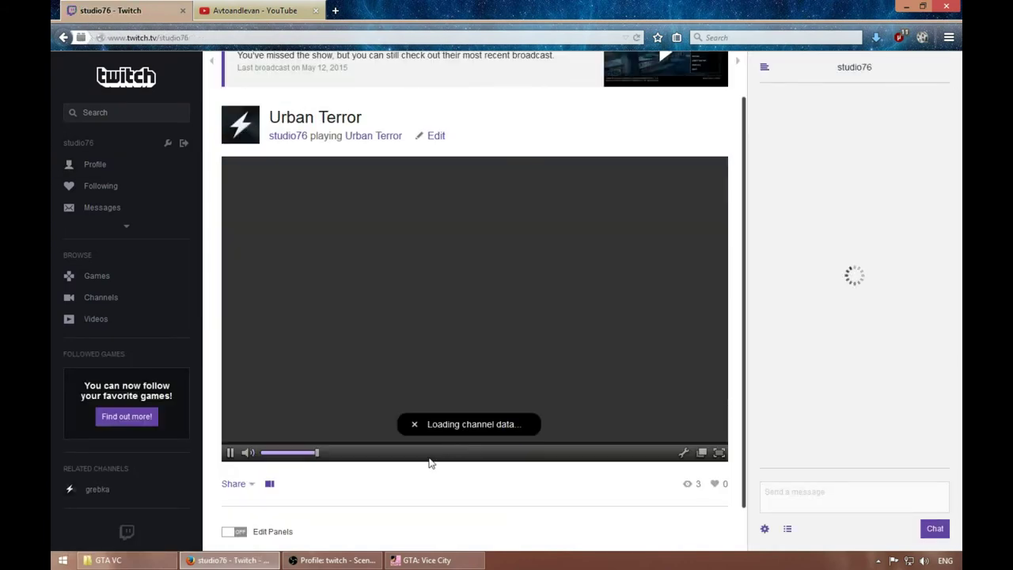
- Check the paused Vice City game, then bring OBS back to the front
click(433, 561)
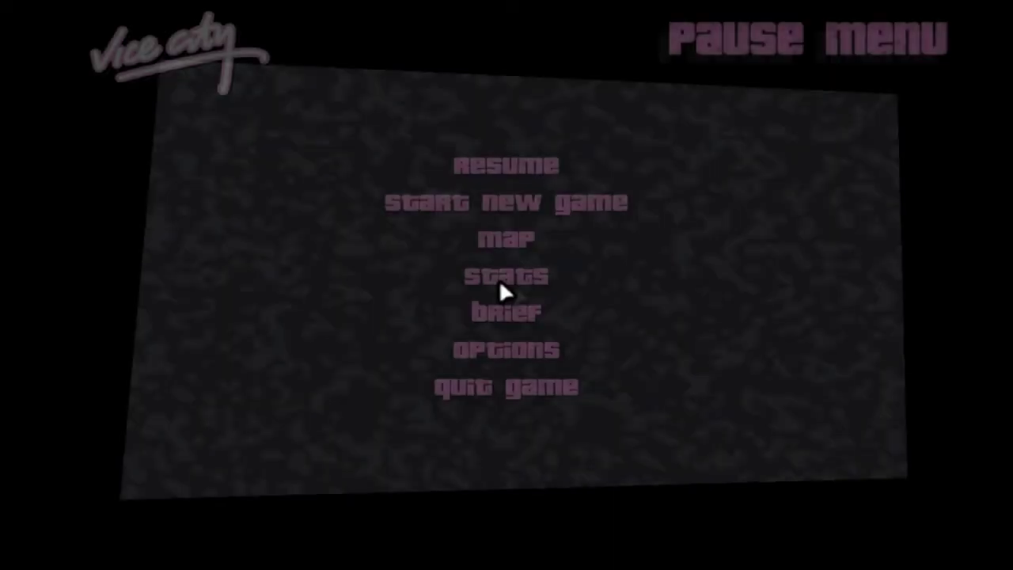
key(alt+Tab)
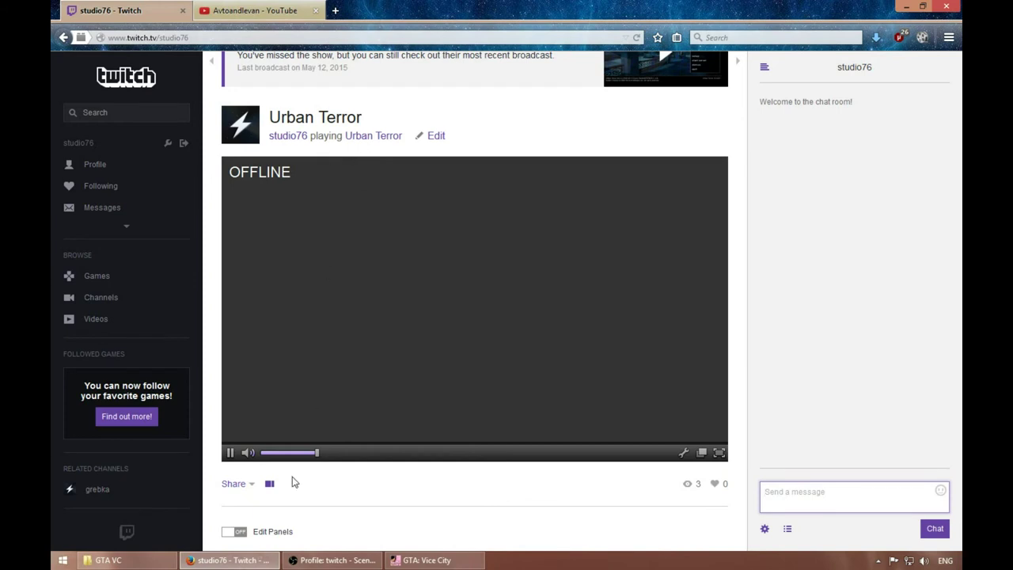
click(332, 559)
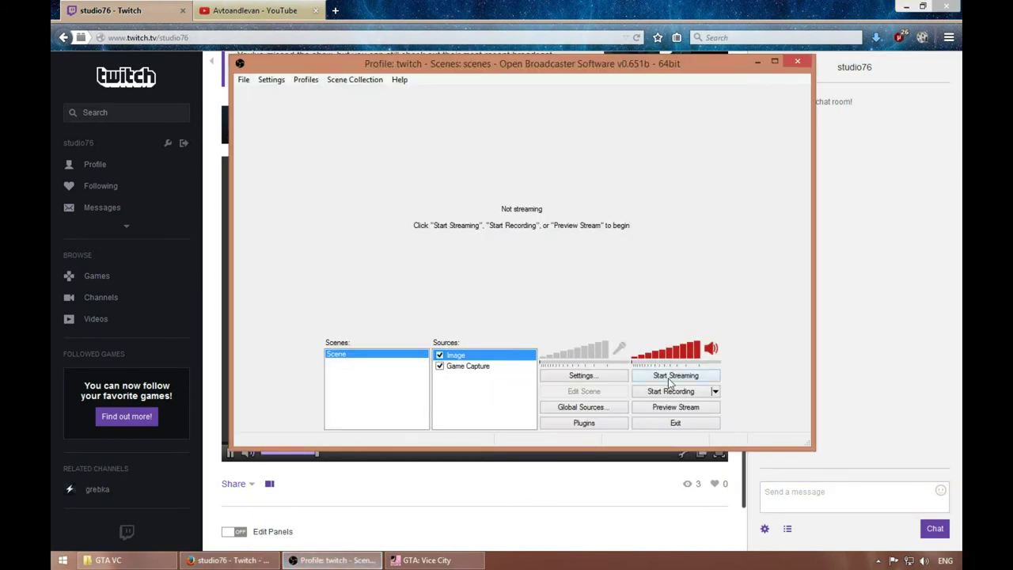
- Start streaming the scene to Twitch
right_click(498, 231)
click(710, 285)
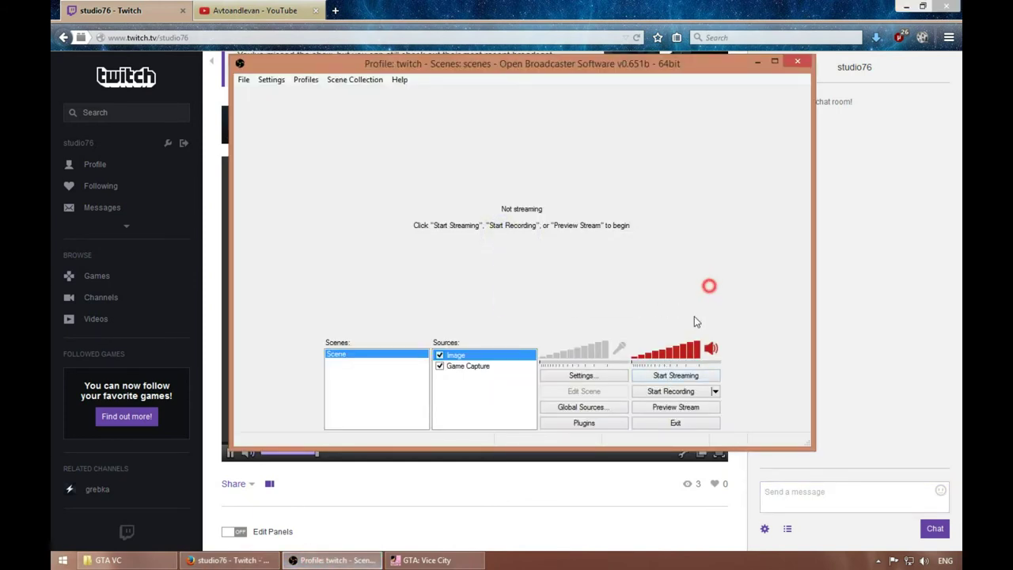
click(667, 379)
- Disable the live preview with Preview > Enable View, then minimize OBS
right_click(518, 215)
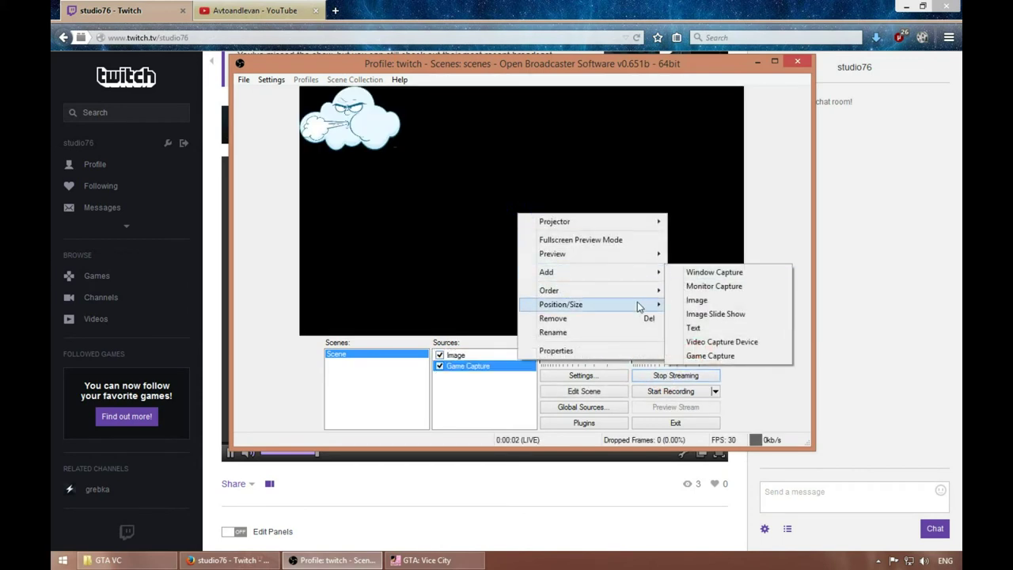
mouse_move(625, 292)
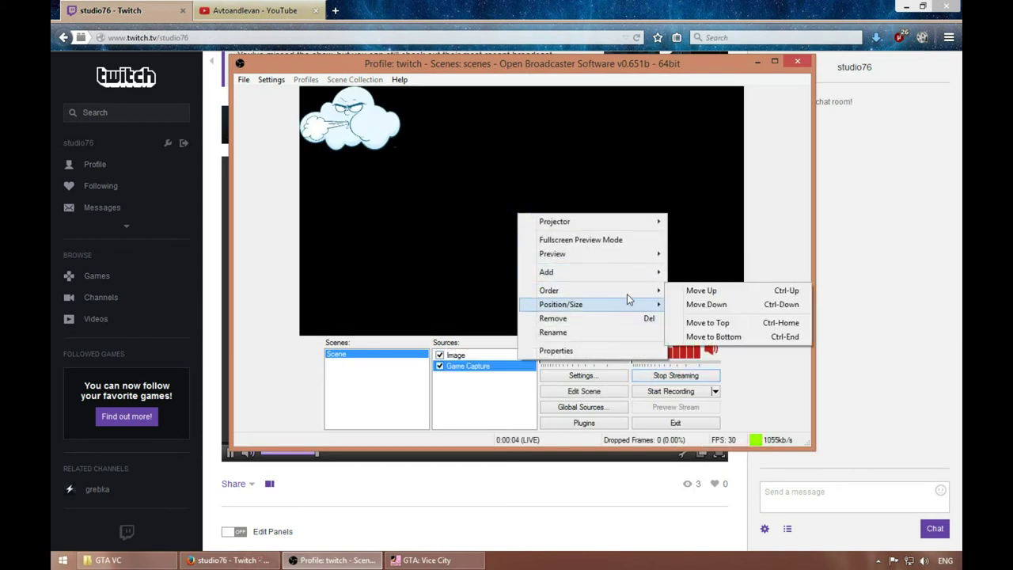
mouse_move(619, 254)
click(692, 287)
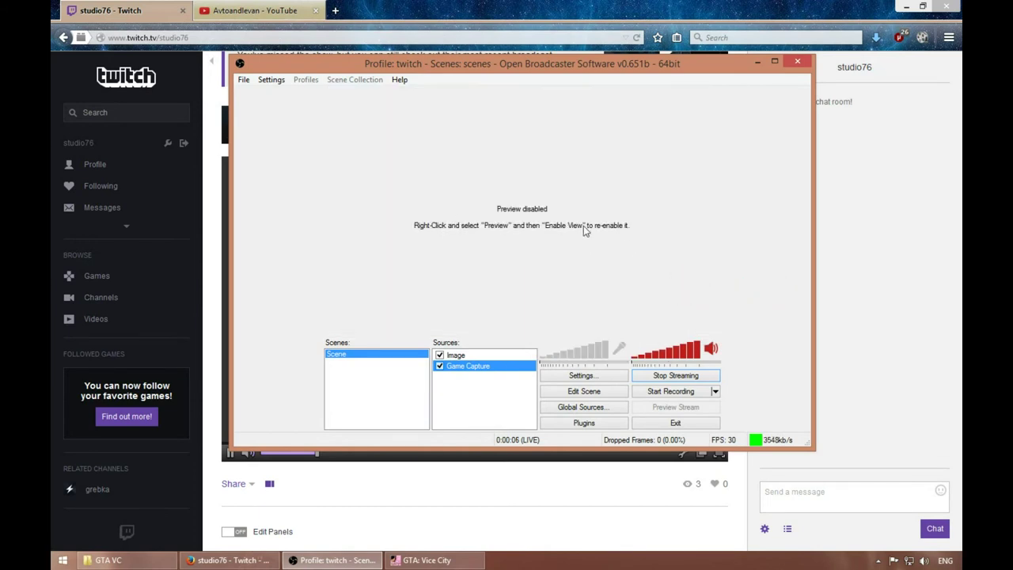
click(757, 61)
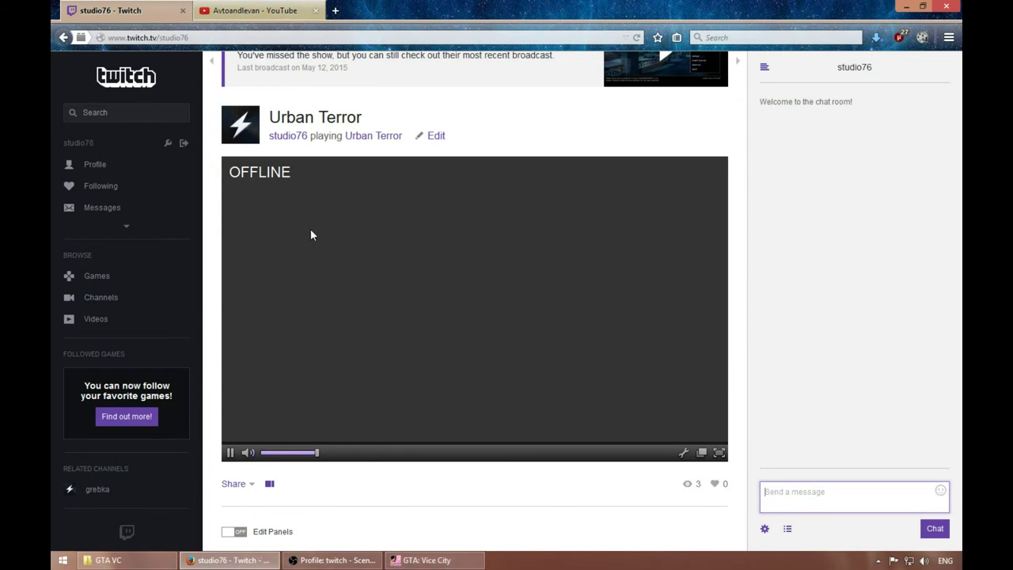
- Reload the Twitch channel page until it shows LIVE, then switch to GTA: Vice City
click(190, 37)
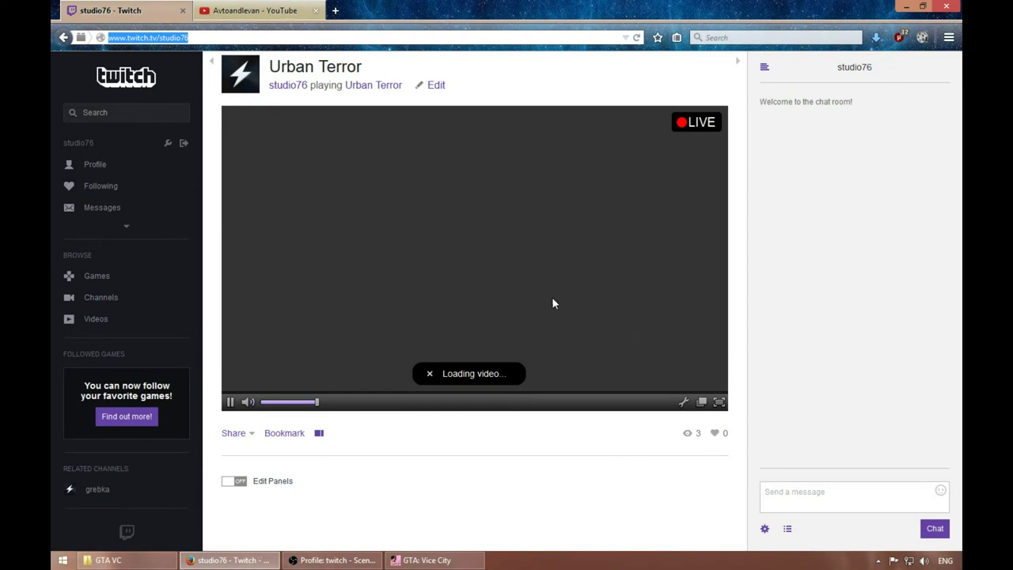
scroll(455, 293, up, 1)
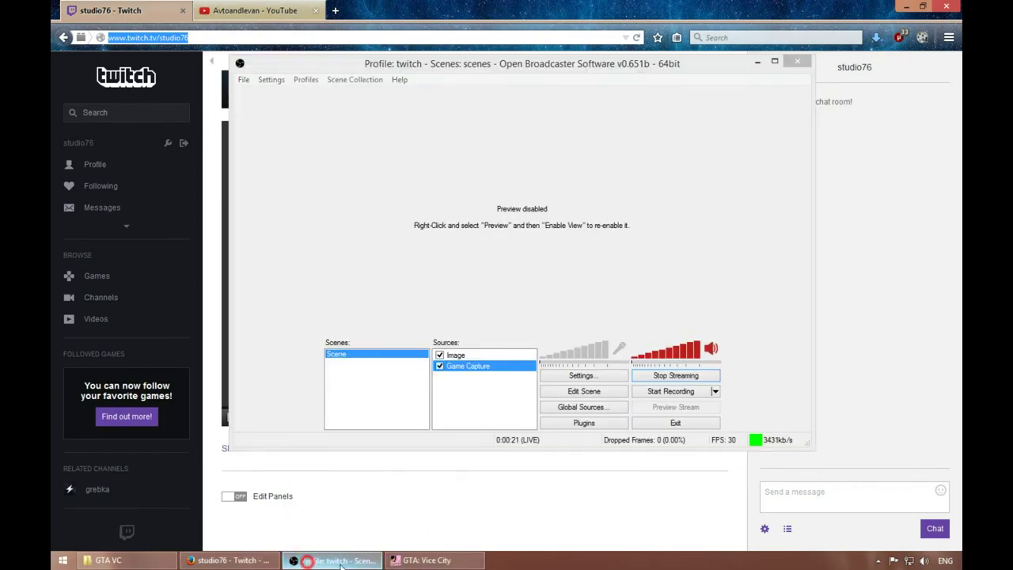
click(427, 559)
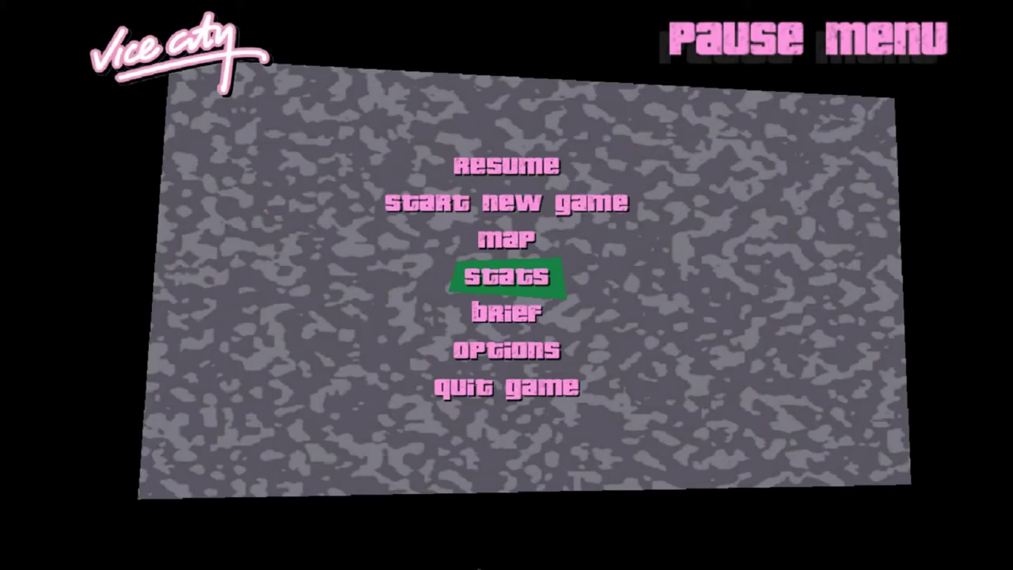
- Resume the game and run Tommy out of the alley onto the Washington Beach street
click(508, 168)
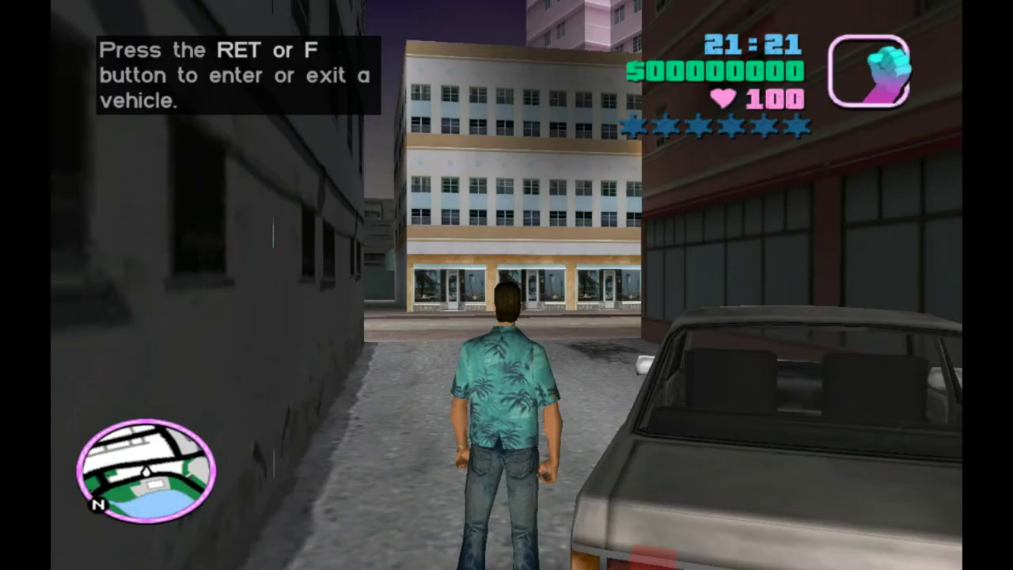
key(w)
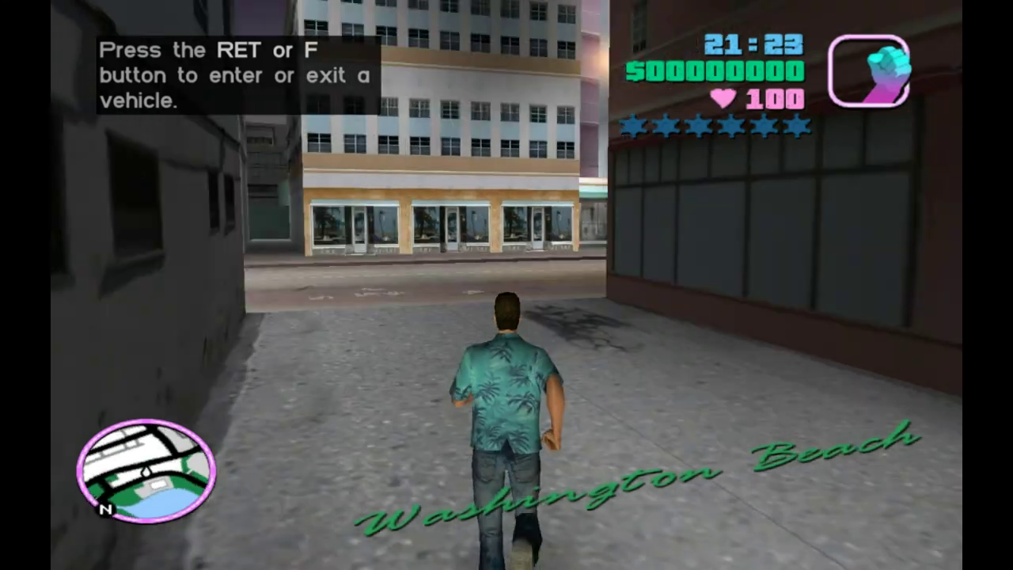
key(w)
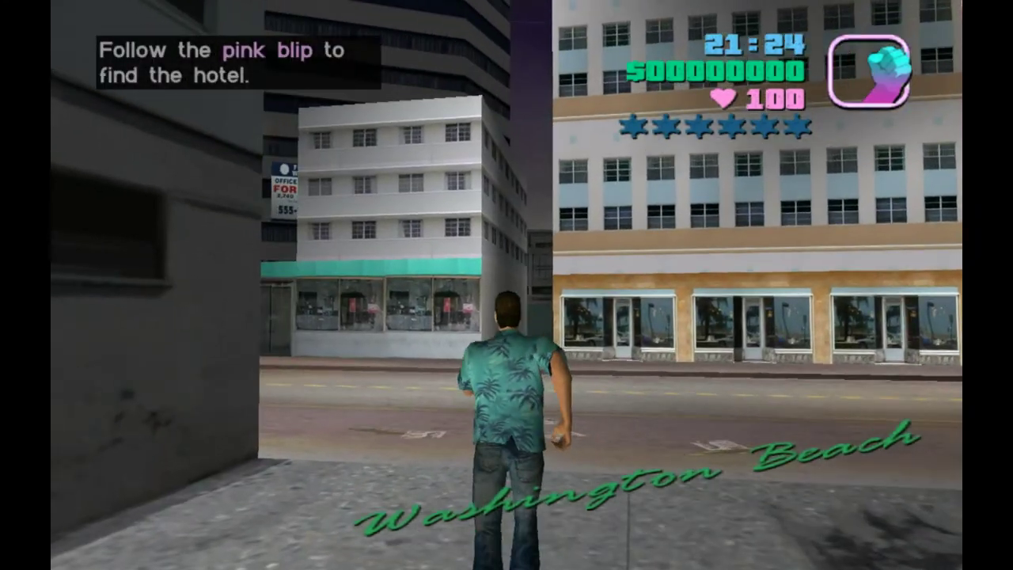
key(w)
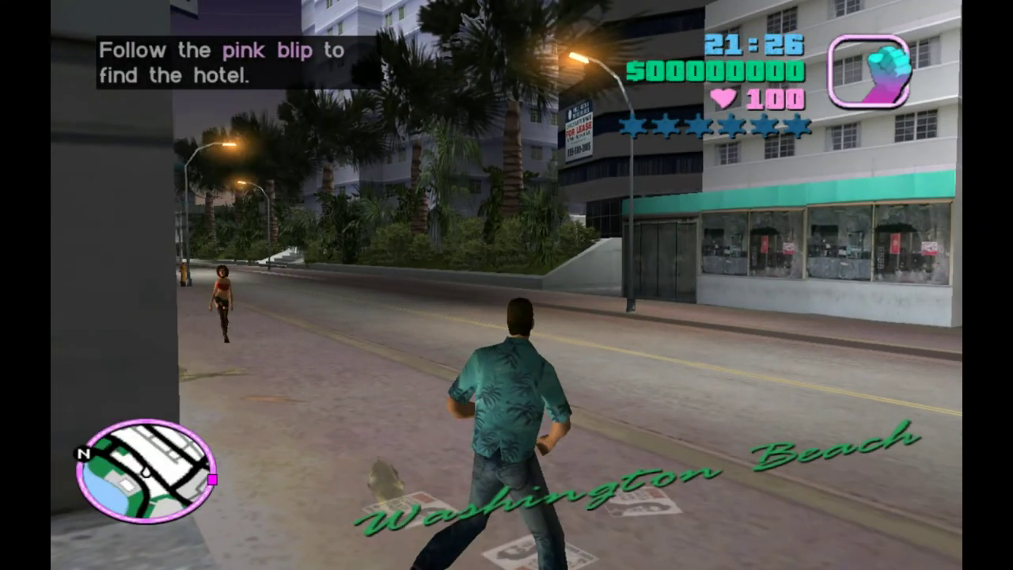
key(w)
- Quit Vice City from the pause menu and confirm yes
key(Escape)
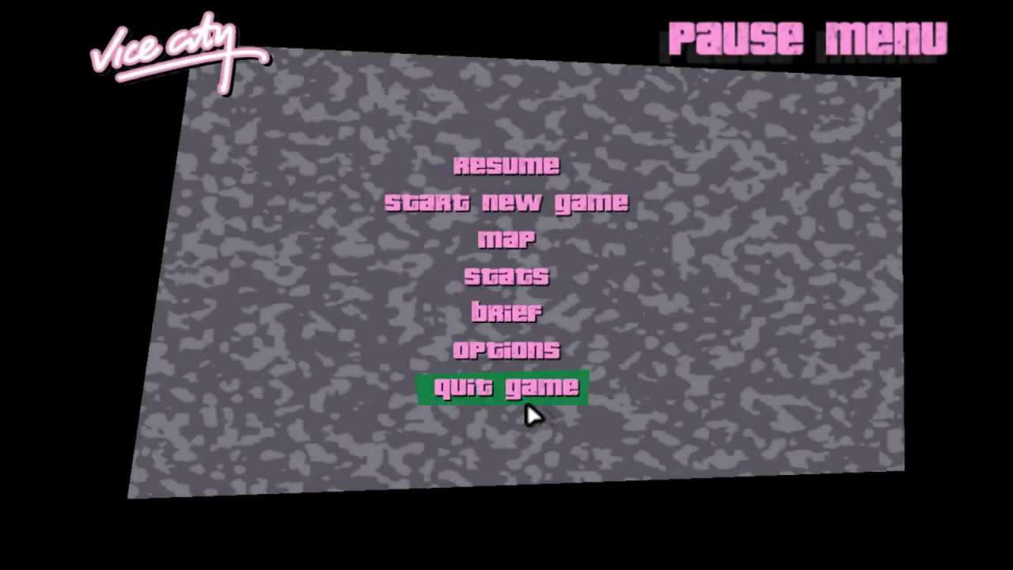
click(521, 388)
click(505, 306)
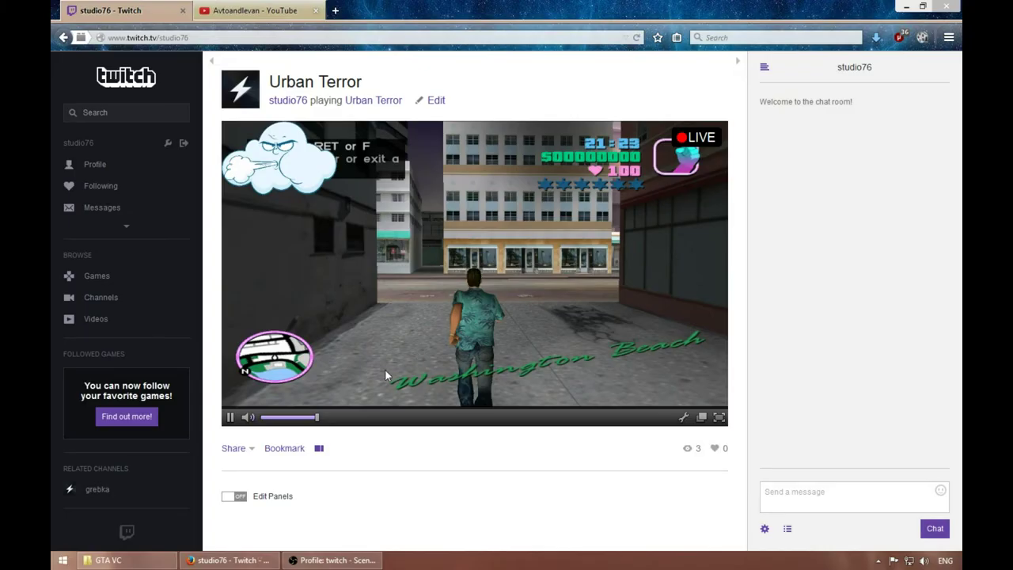
- Stop the OBS broadcast and check the browser
click(337, 561)
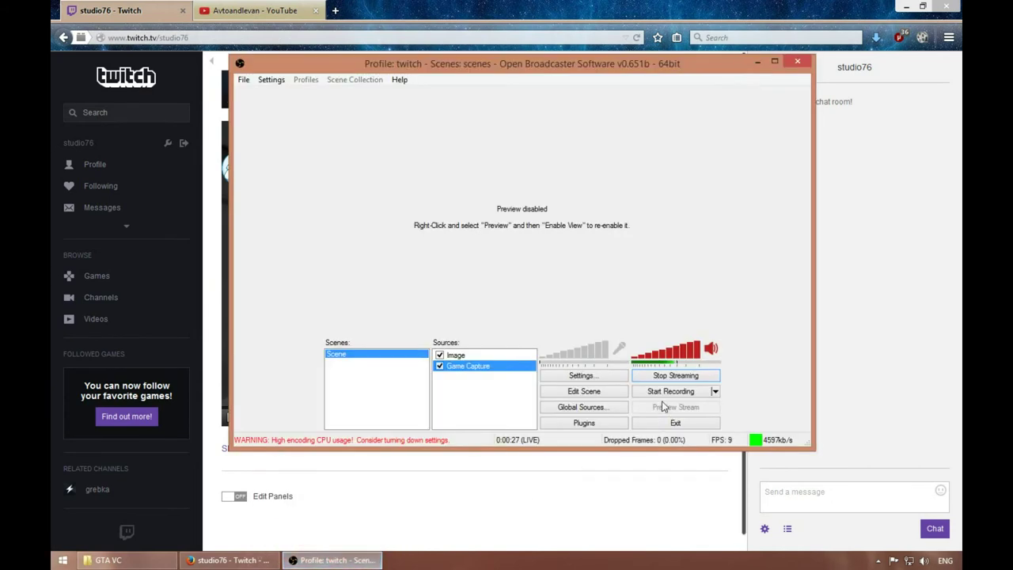
click(665, 377)
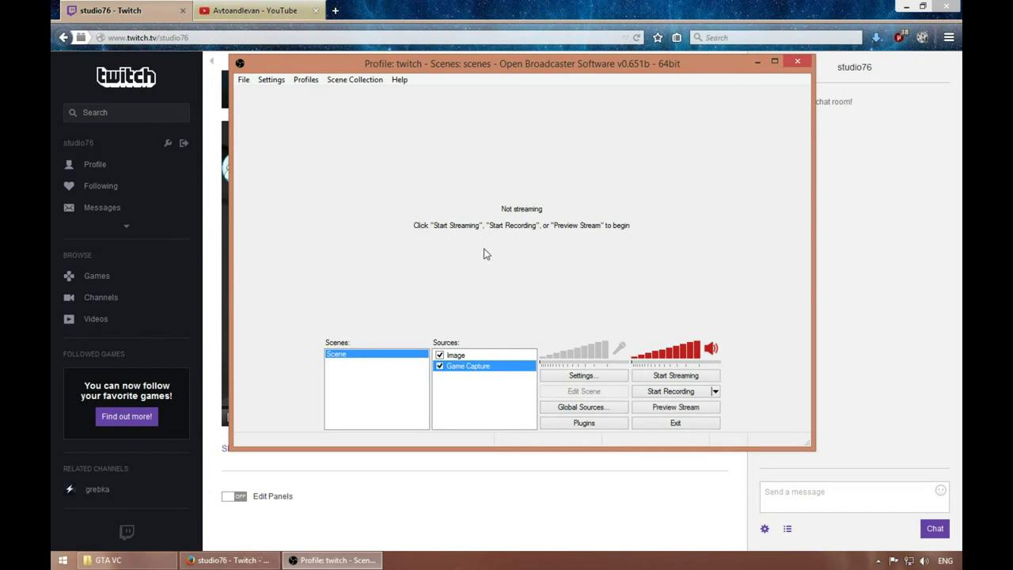
key(alt+Tab)
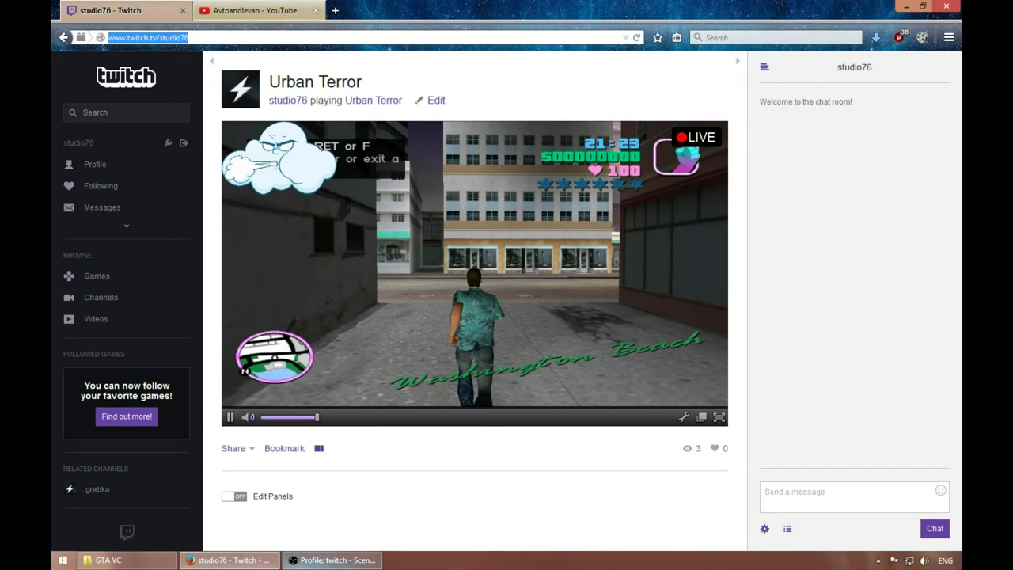
- Turn the OBS live preview back on with Enable View, then return to Firefox
click(332, 559)
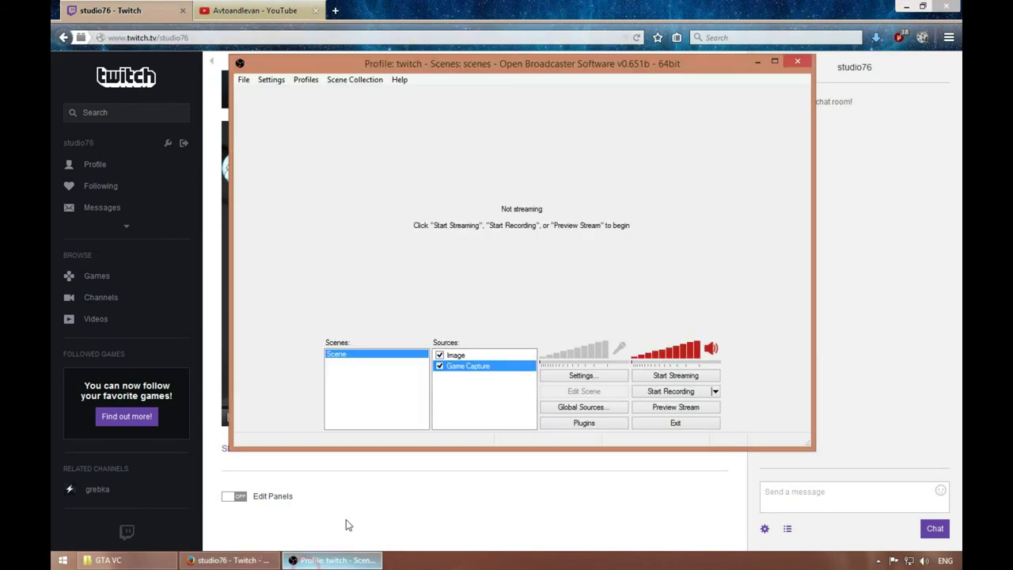
click(461, 356)
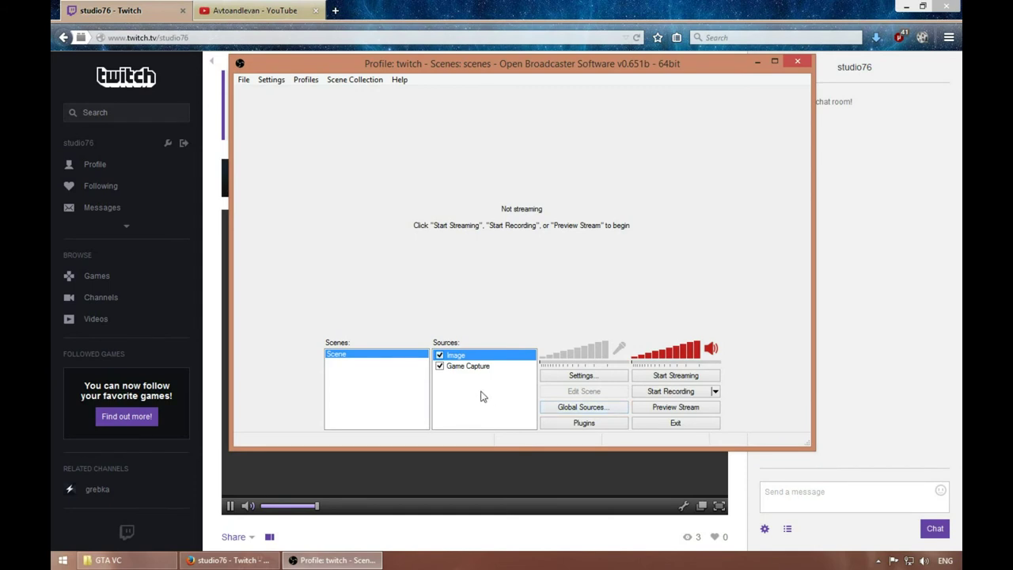
right_click(484, 229)
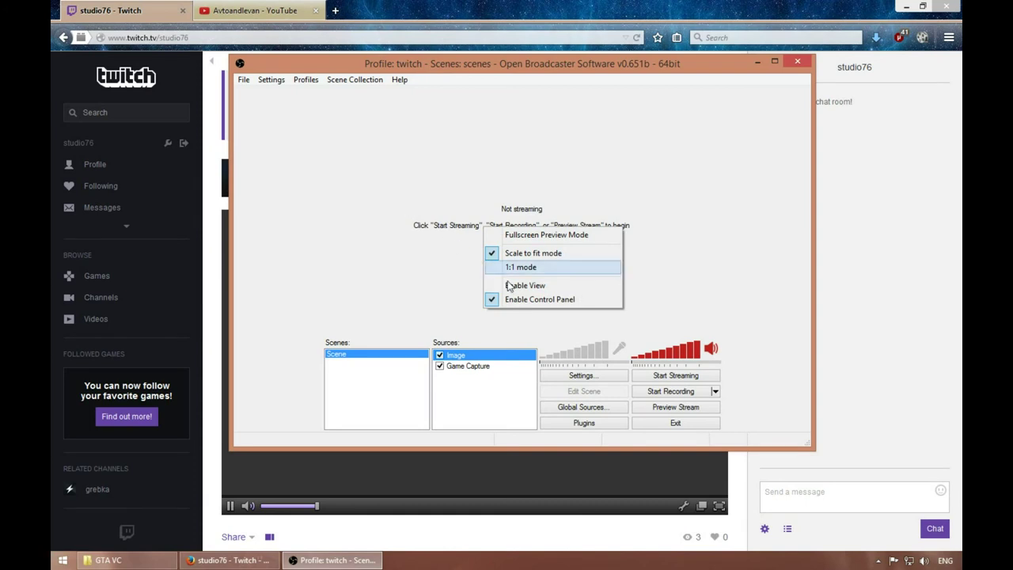
click(510, 285)
right_click(482, 232)
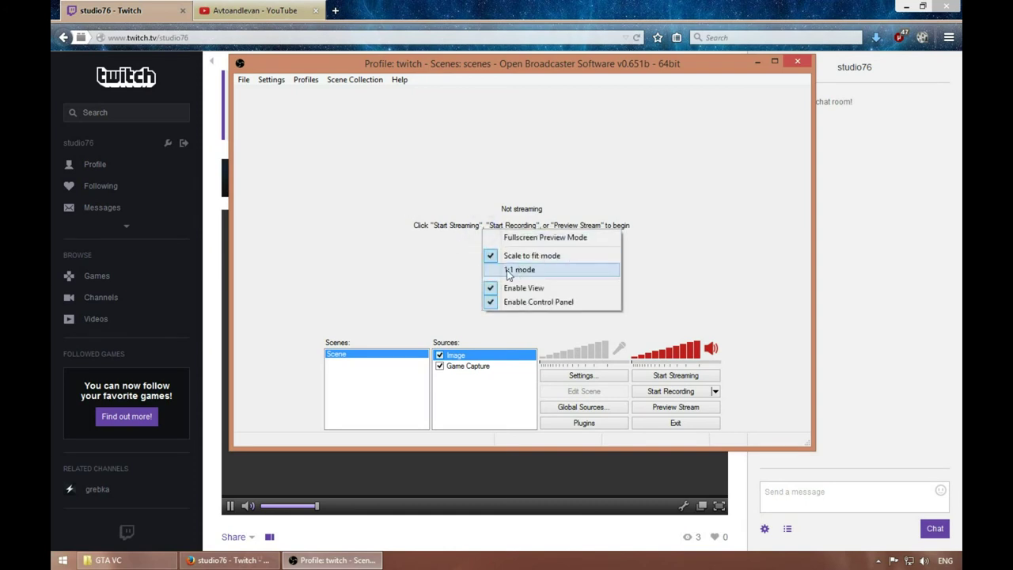
click(398, 224)
click(529, 6)
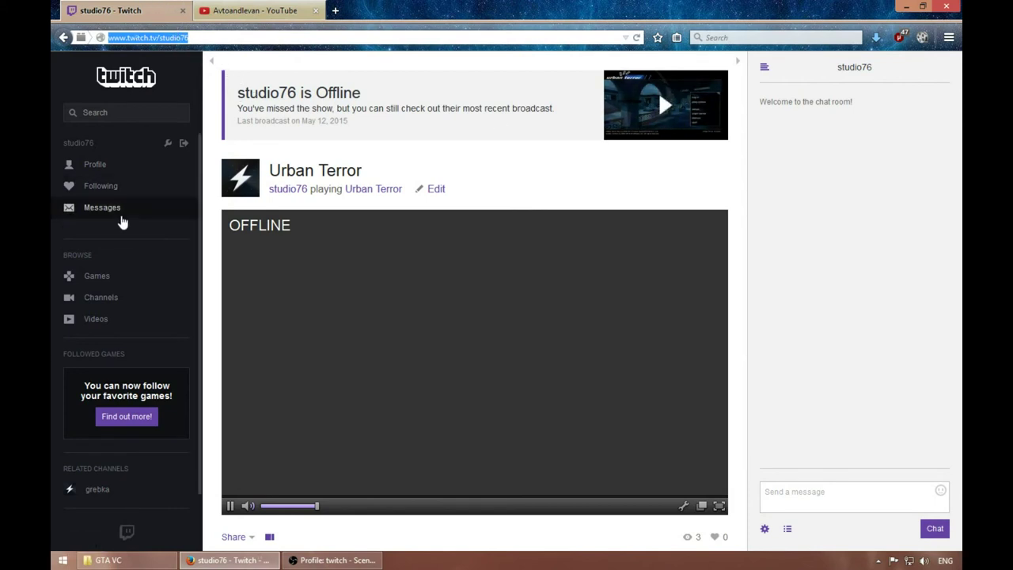
- Visit the Twitch Dashboard's Editing tab, then open your profile from the account menu
click(125, 225)
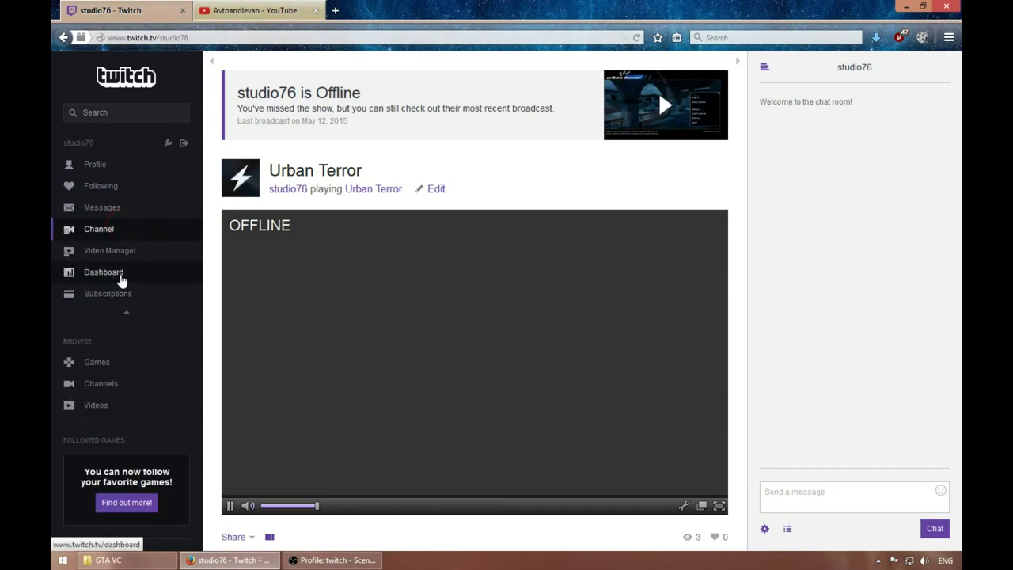
click(121, 275)
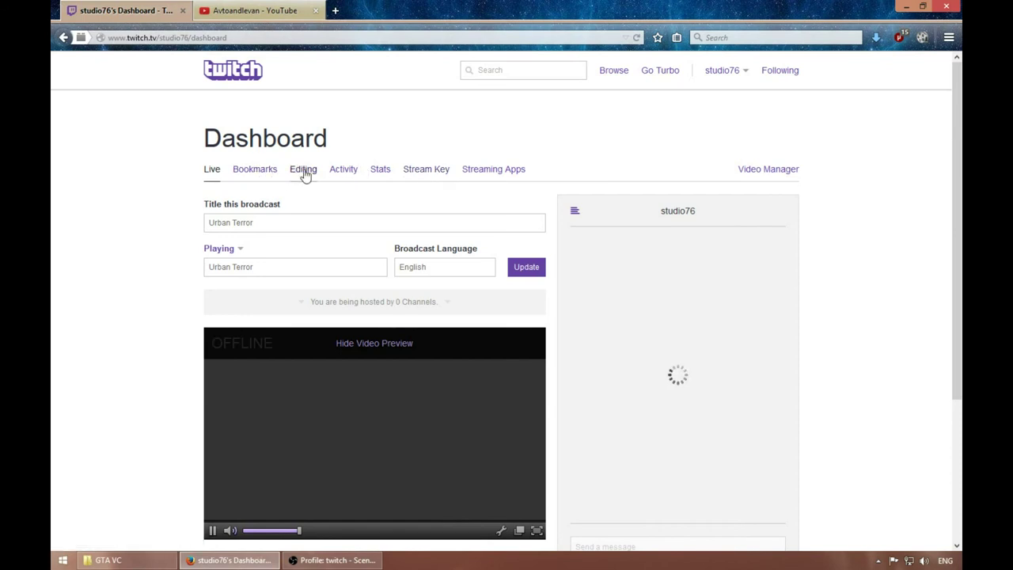
click(303, 170)
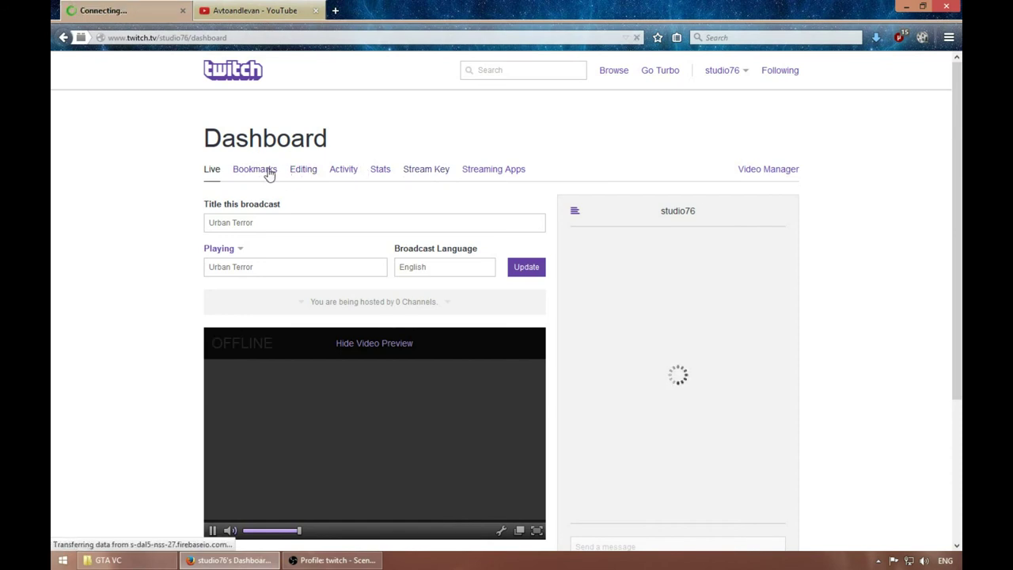
click(726, 73)
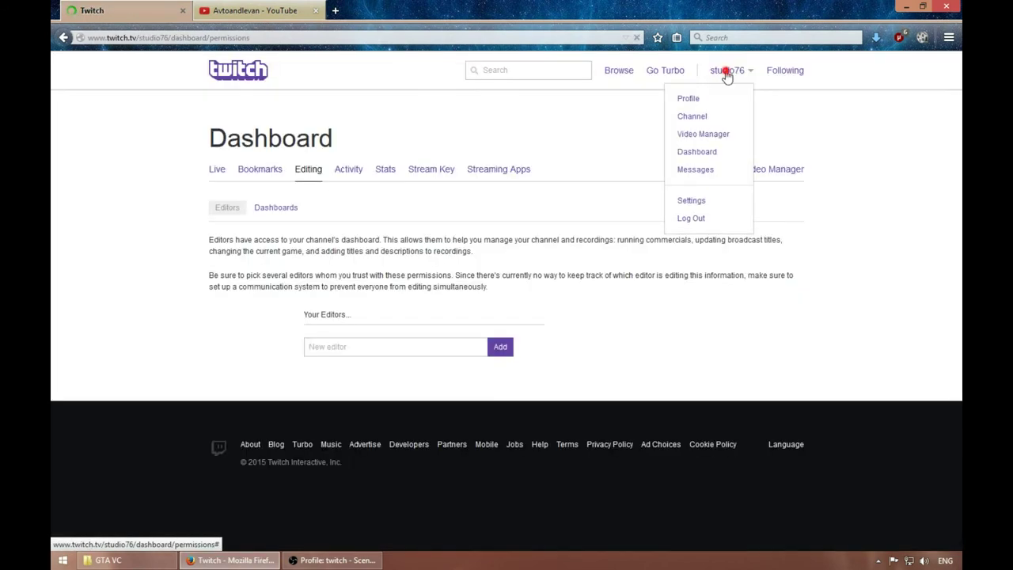
click(688, 103)
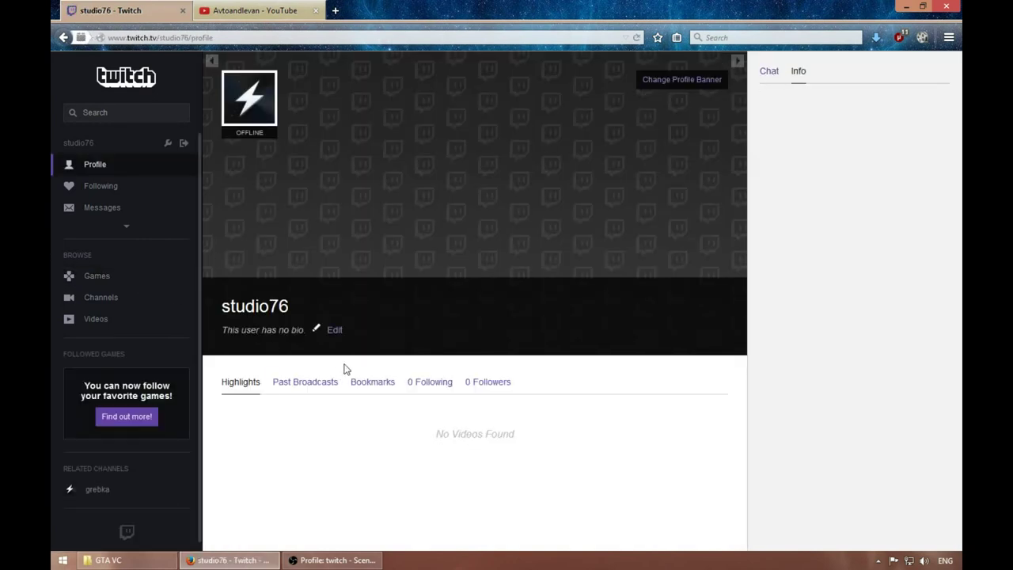
- Go to Videos, then open Twitch Settings through the wrench icon
click(112, 326)
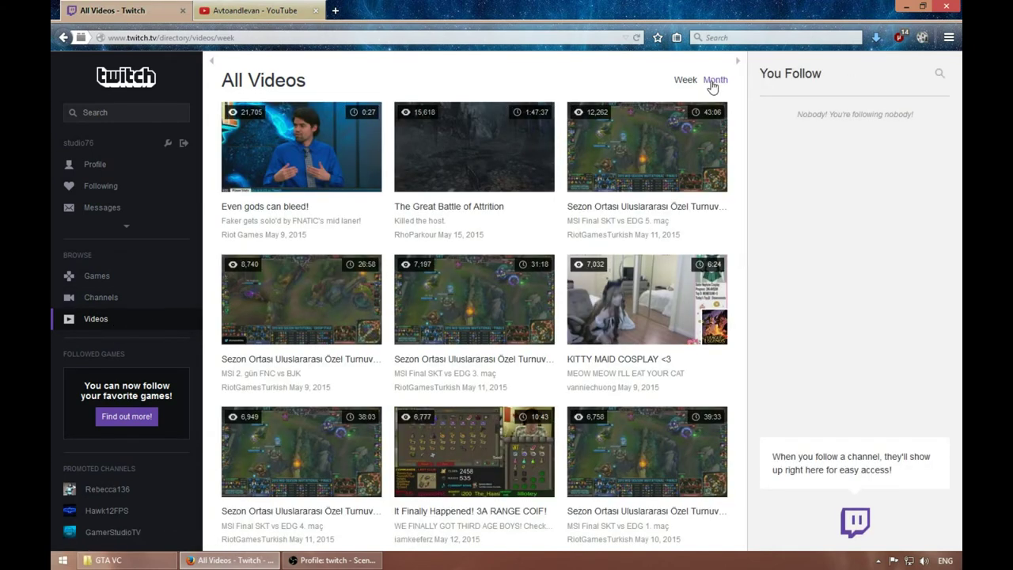
click(167, 144)
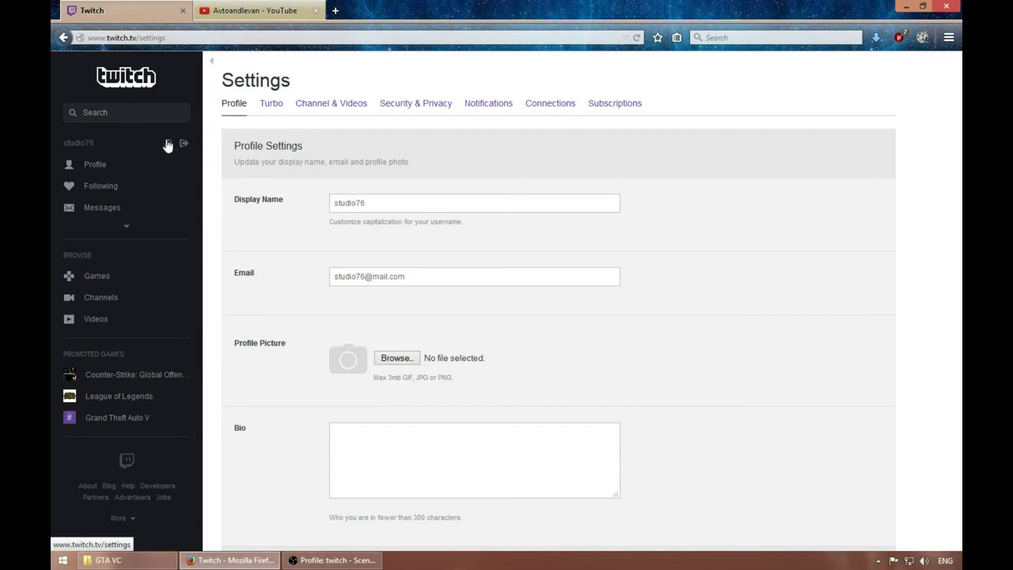
- Review the Archive Broadcasts setting under Channel & Videos, then close the Twitch tab
click(320, 104)
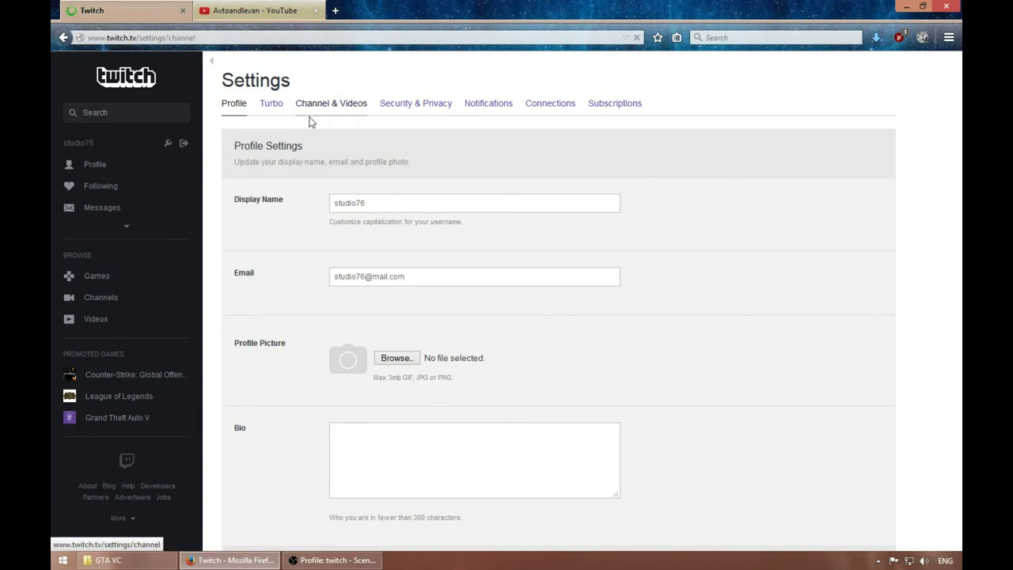
scroll(328, 334, down, 3)
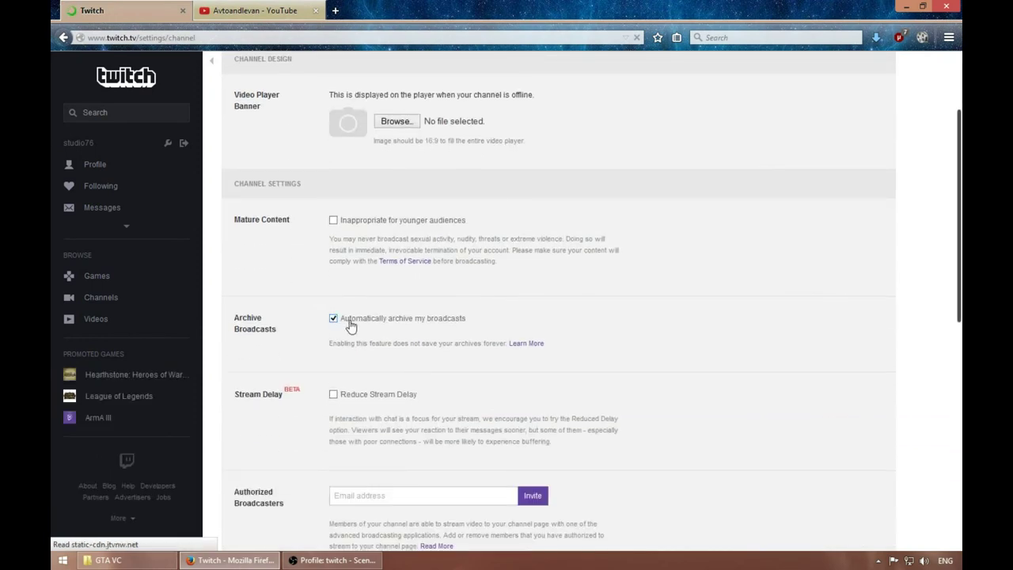
mouse_move(472, 320)
mouse_down()
mouse_move(368, 325)
mouse_move(470, 320)
mouse_up()
click(469, 320)
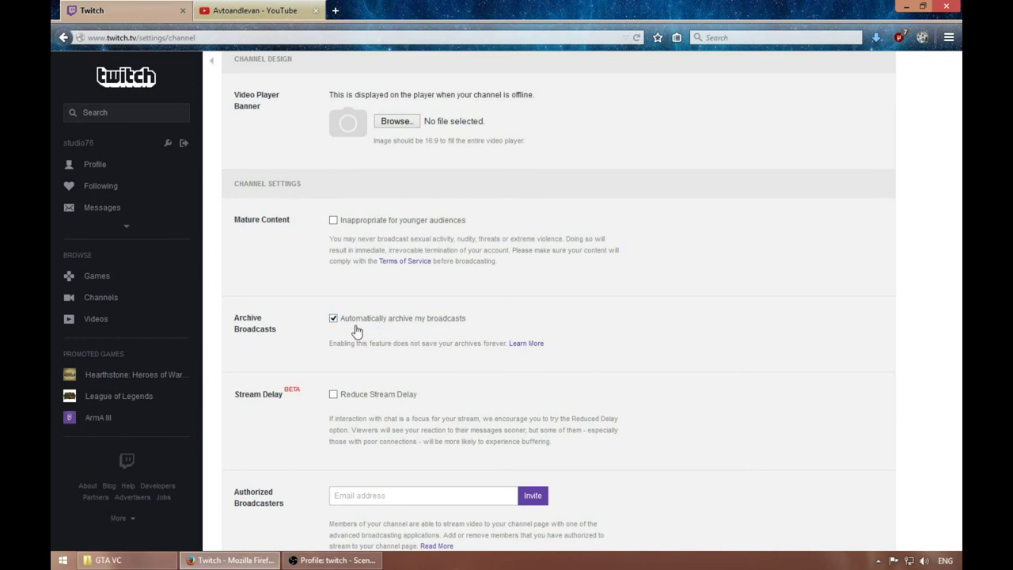
scroll(285, 326, up, 1)
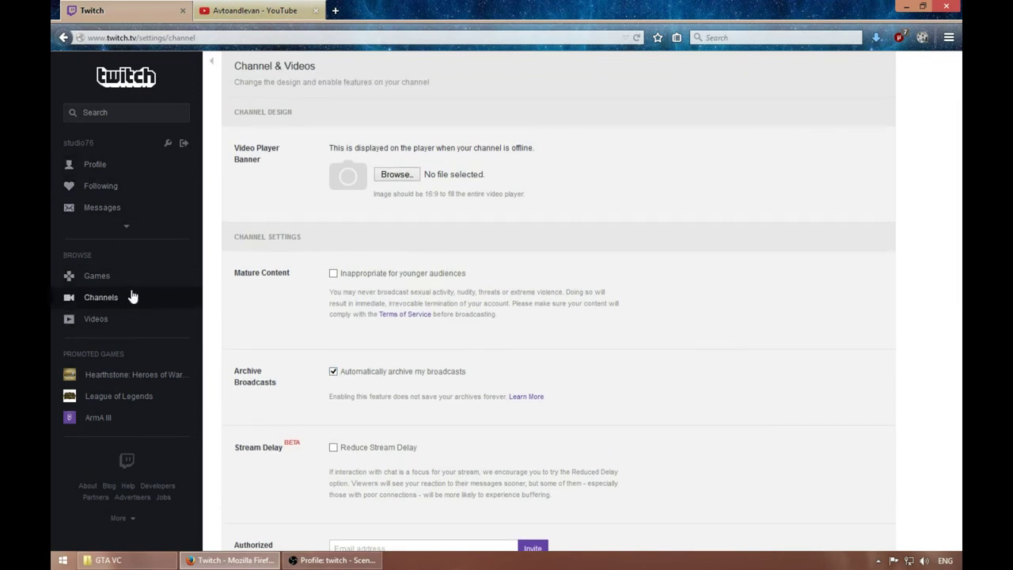
middle_click(115, 13)
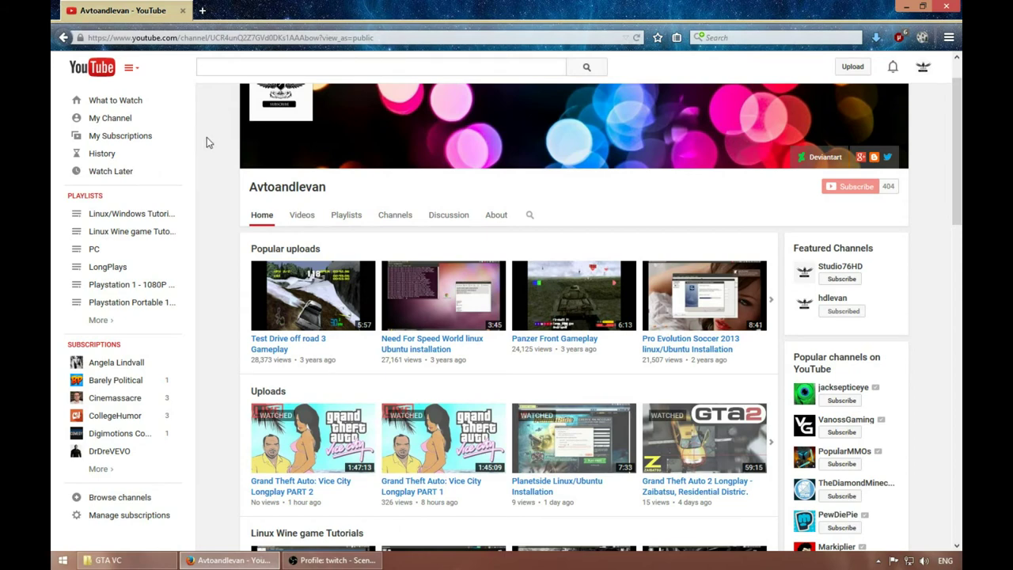
- Go to Creator Studio's Live Events list and start a new live event
click(922, 71)
click(845, 152)
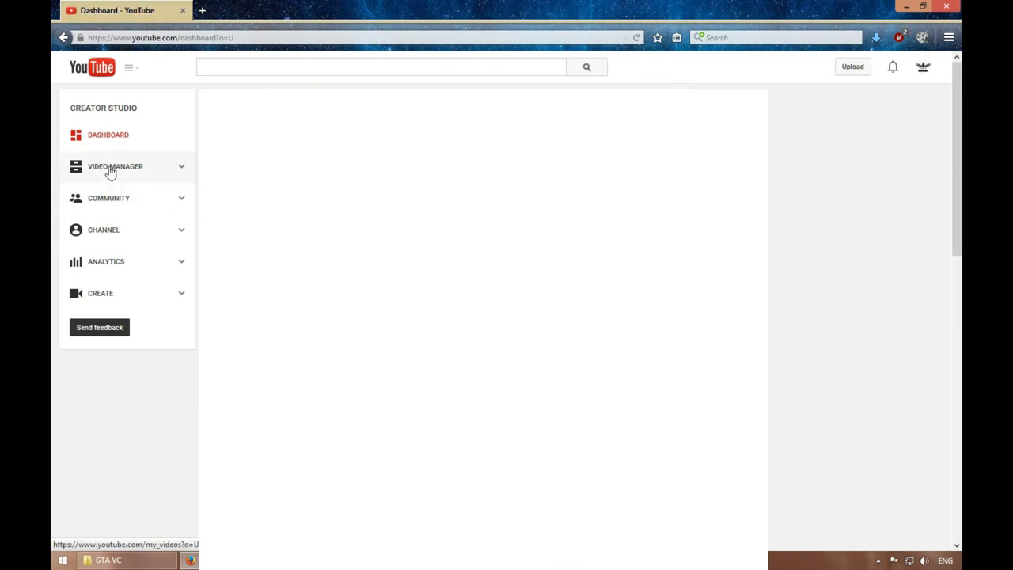
click(110, 172)
click(103, 206)
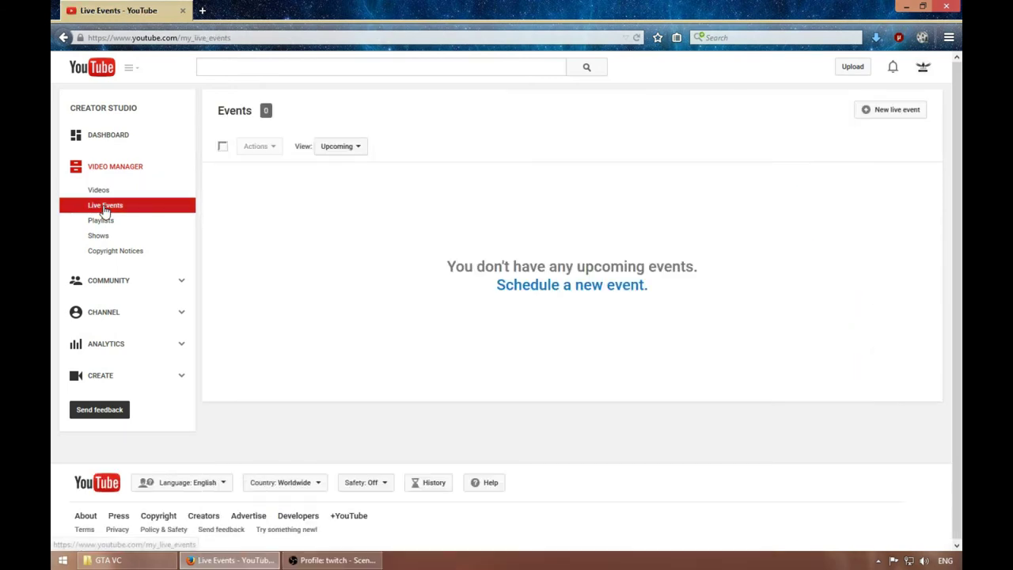
click(883, 113)
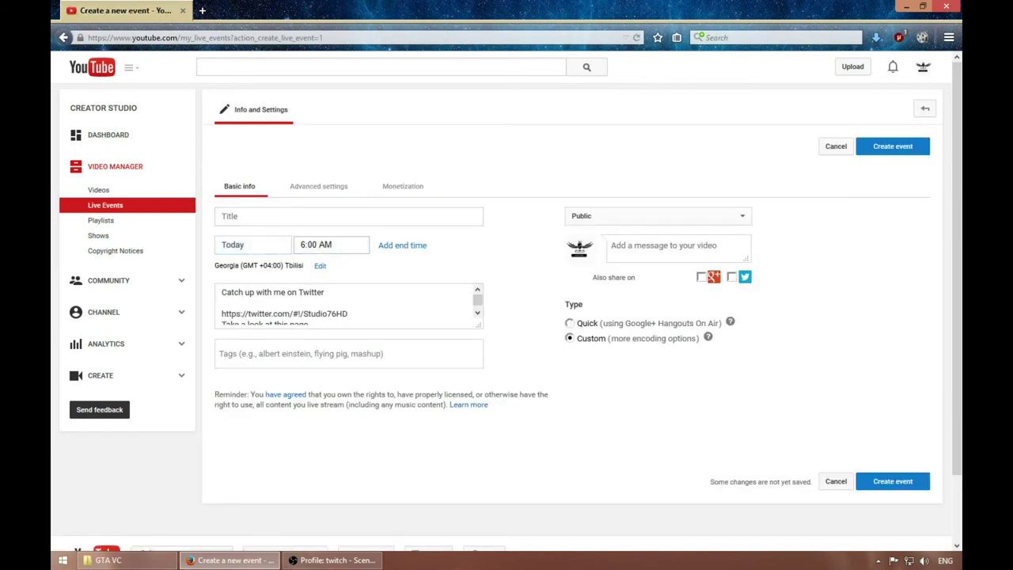
- Set the event to Private, title it 13123, and create it
click(298, 247)
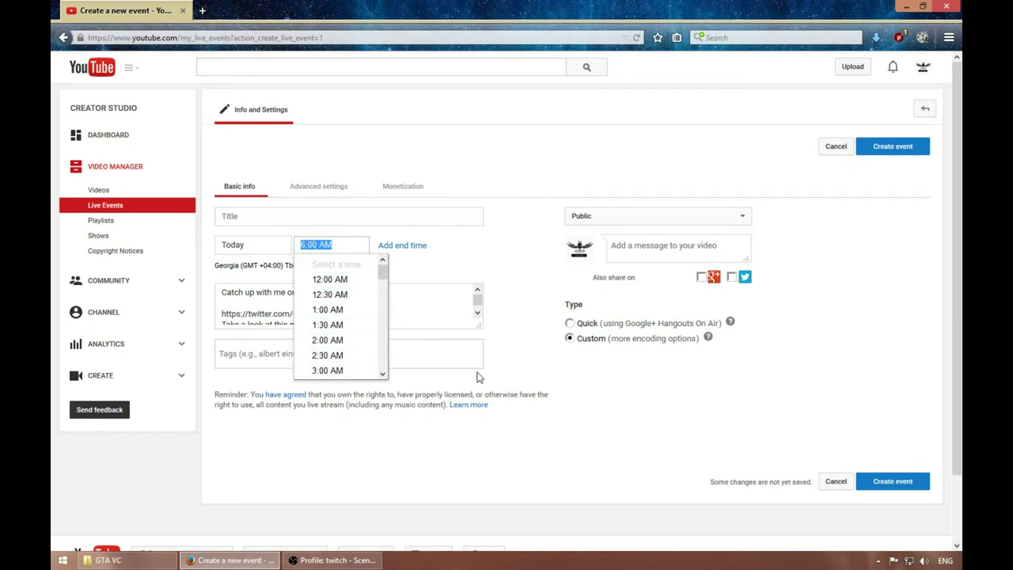
click(527, 455)
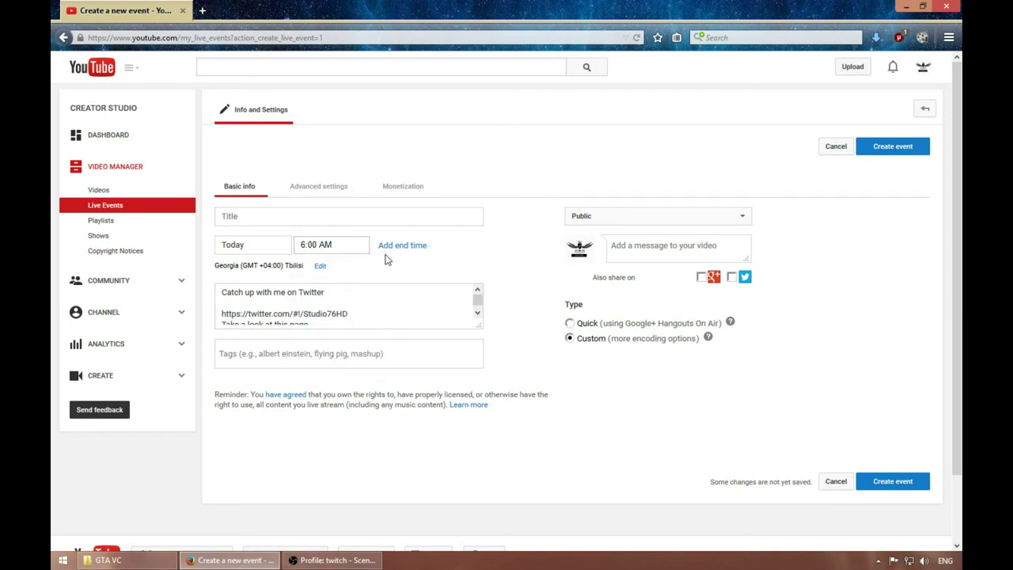
click(611, 225)
click(590, 251)
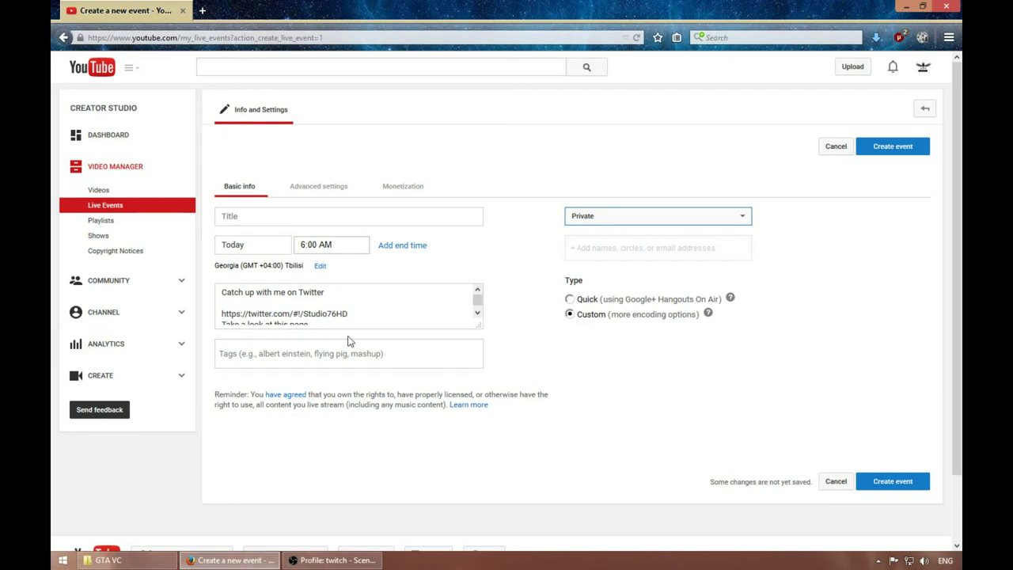
click(893, 480)
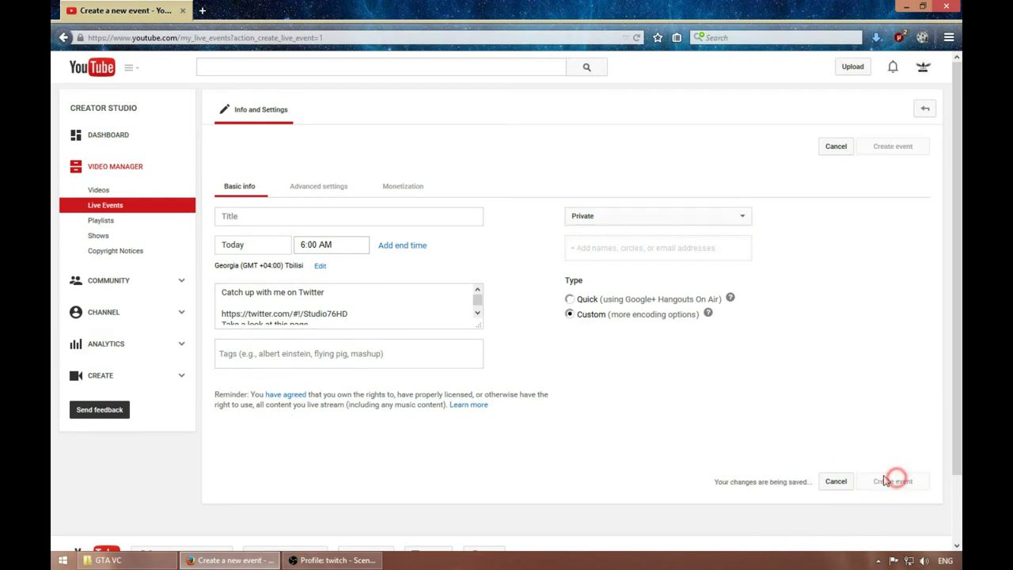
click(273, 216)
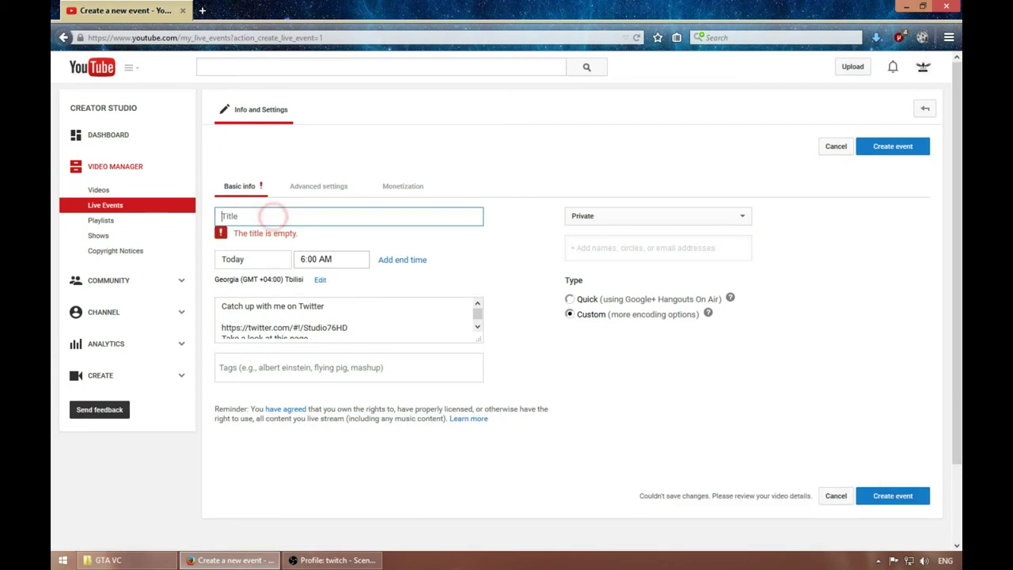
text(13123)
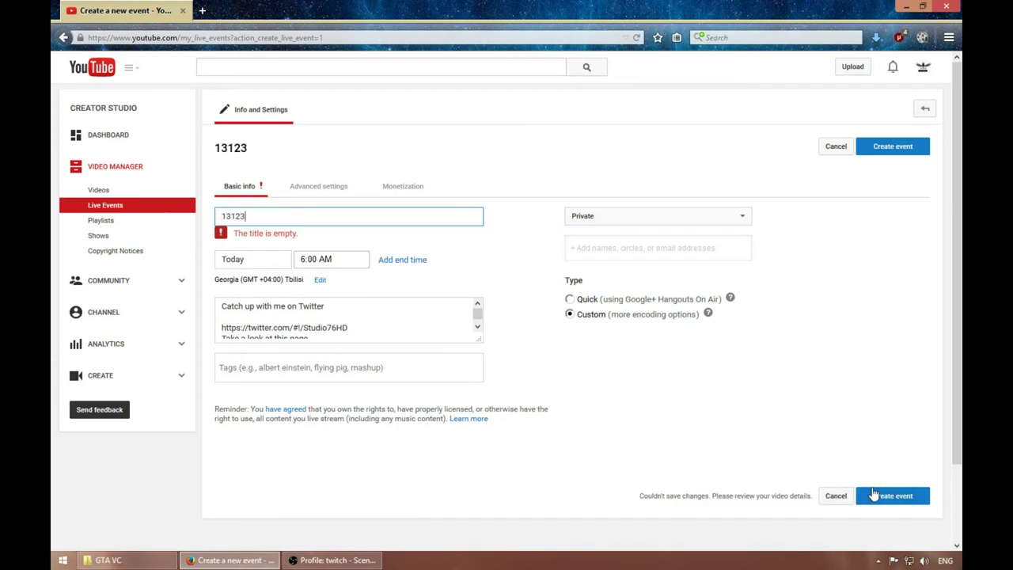
click(874, 495)
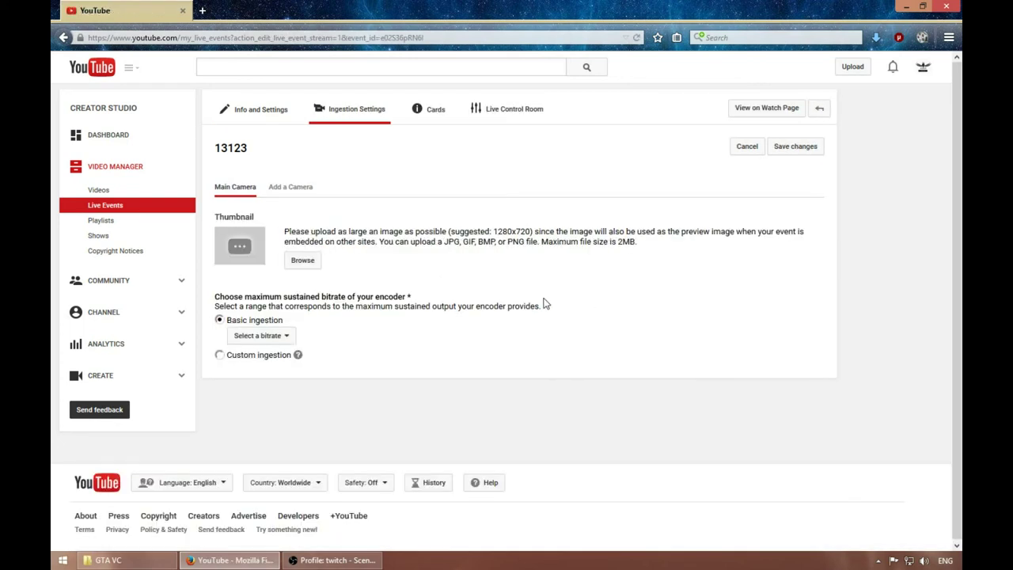
- Close the stray GTA VC folder window and set event 13123's bitrate to 500 Kbps - 2000 Kbps (480p)
click(242, 339)
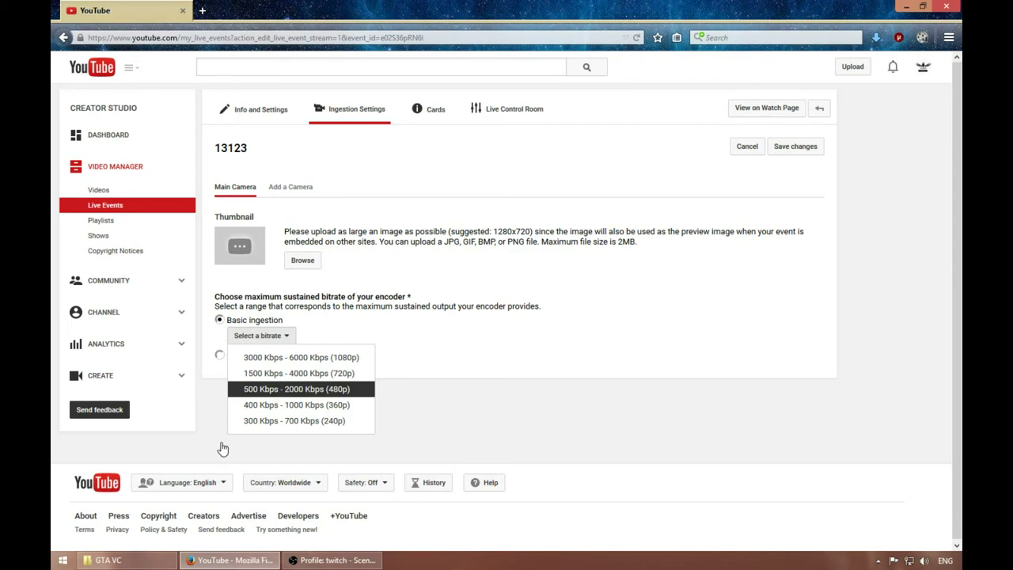
click(108, 560)
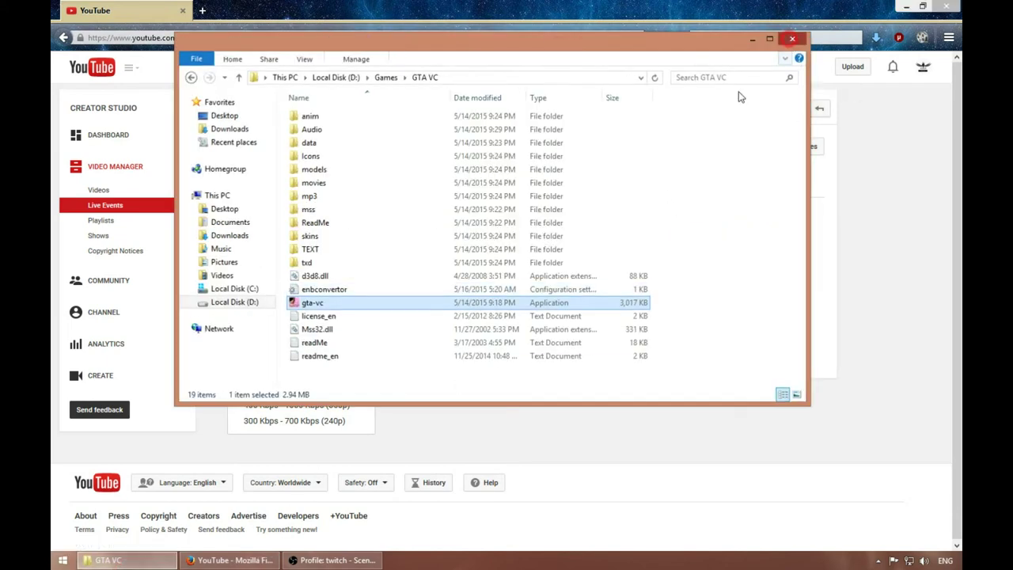
click(794, 39)
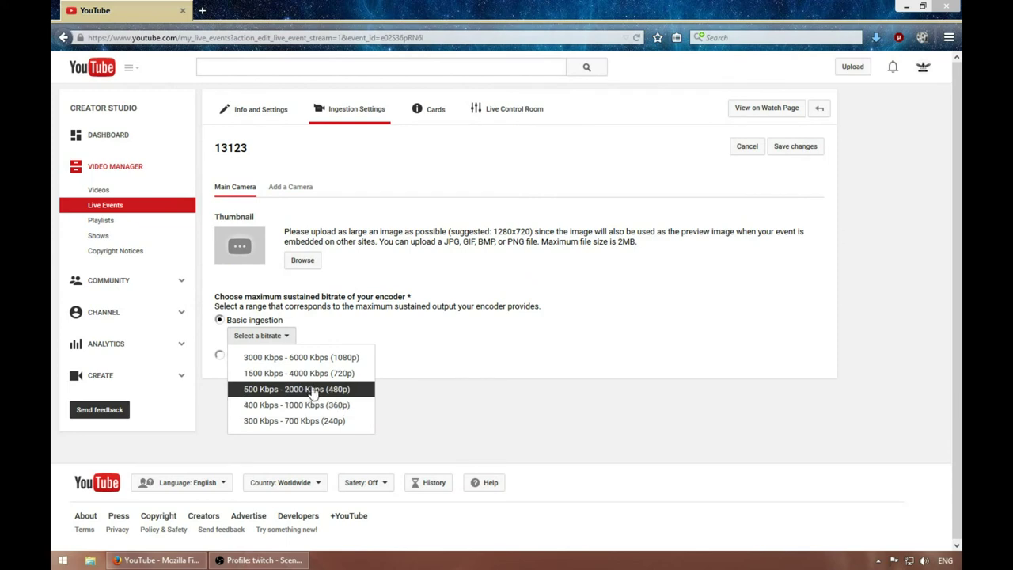
click(339, 389)
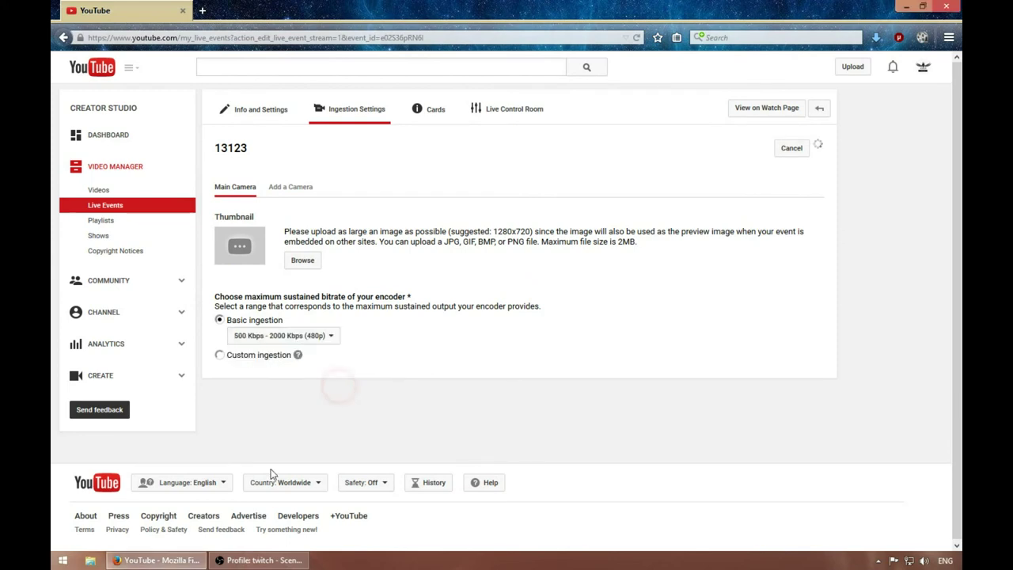
click(261, 560)
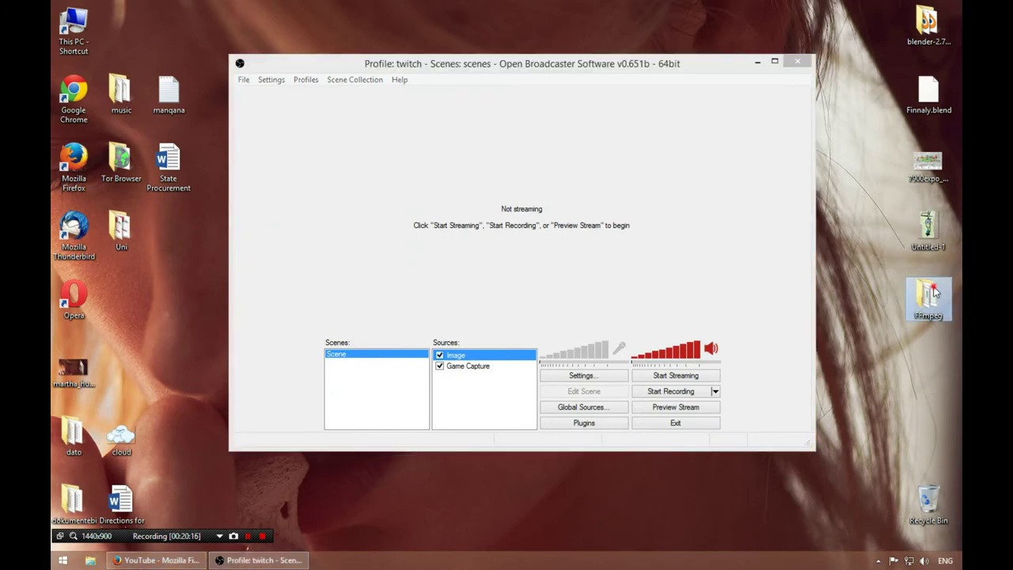
- Move the OBS window aside and back, then return to the YouTube live event page in Firefox
drag(685, 70, 458, 72)
click(711, 300)
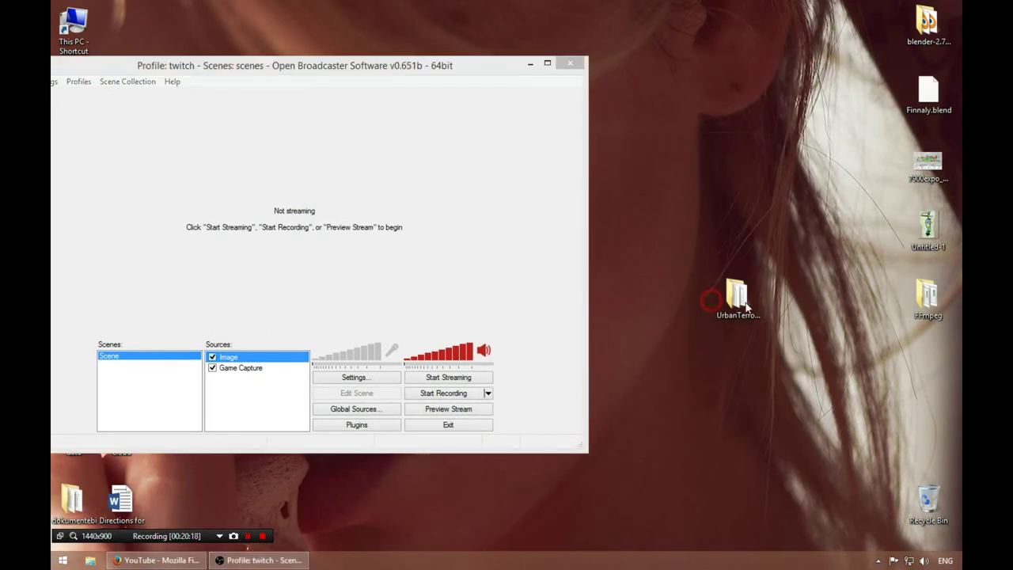
drag(323, 62, 474, 18)
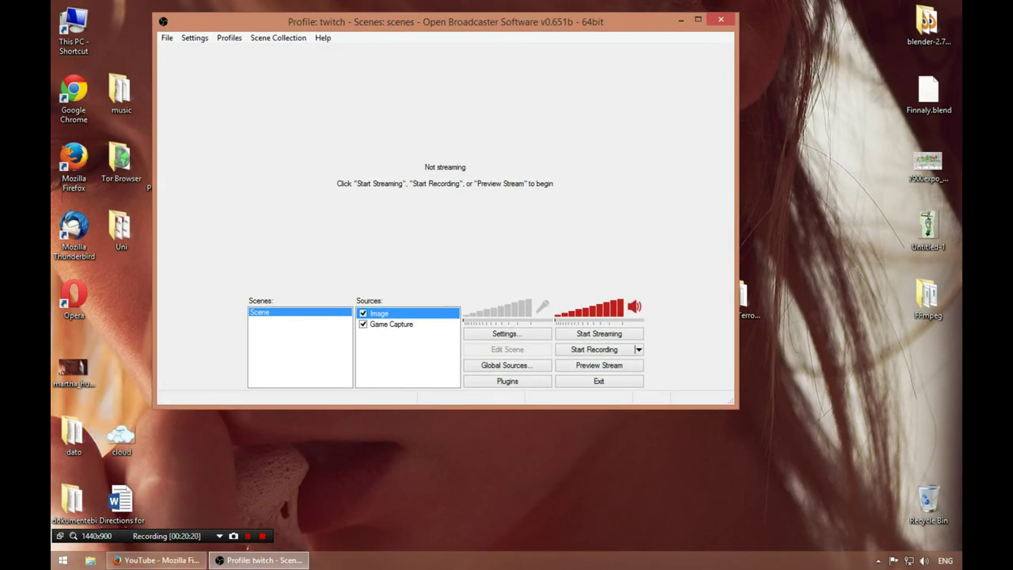
click(182, 564)
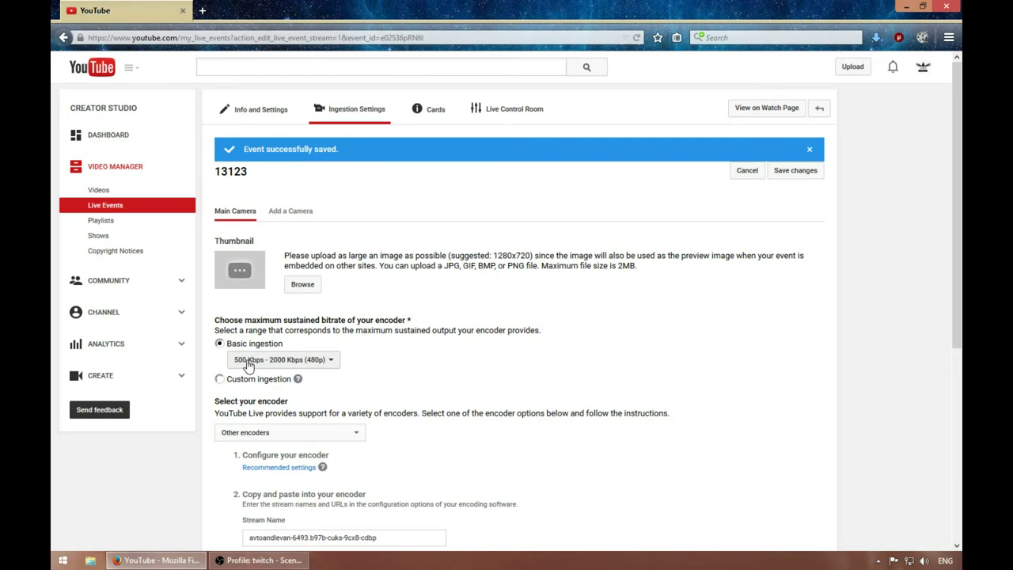
- Choose Other encoders as the YouTube live event's encoder
scroll(340, 342, down, 3)
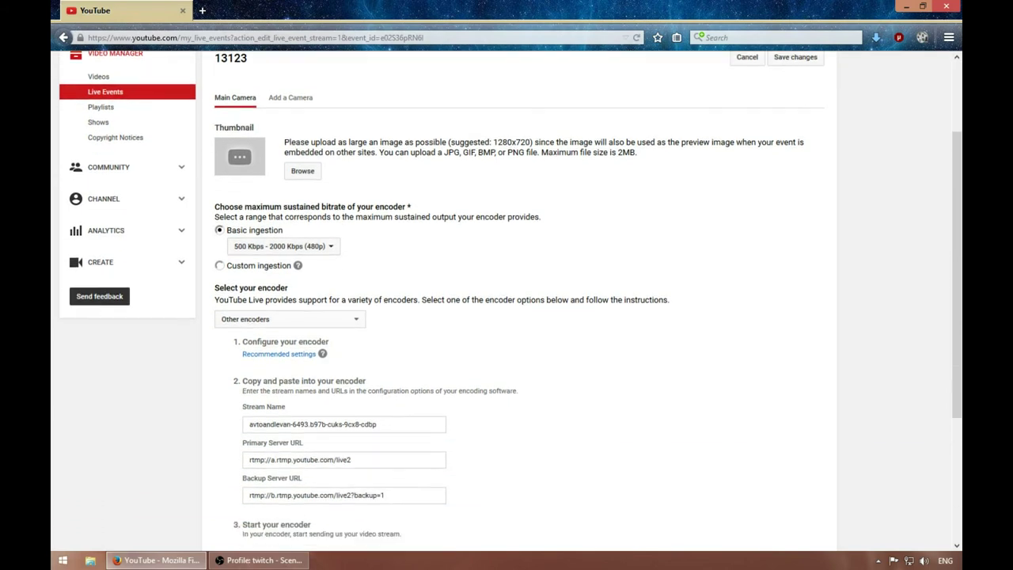
scroll(403, 346, down, 3)
scroll(388, 286, up, 2)
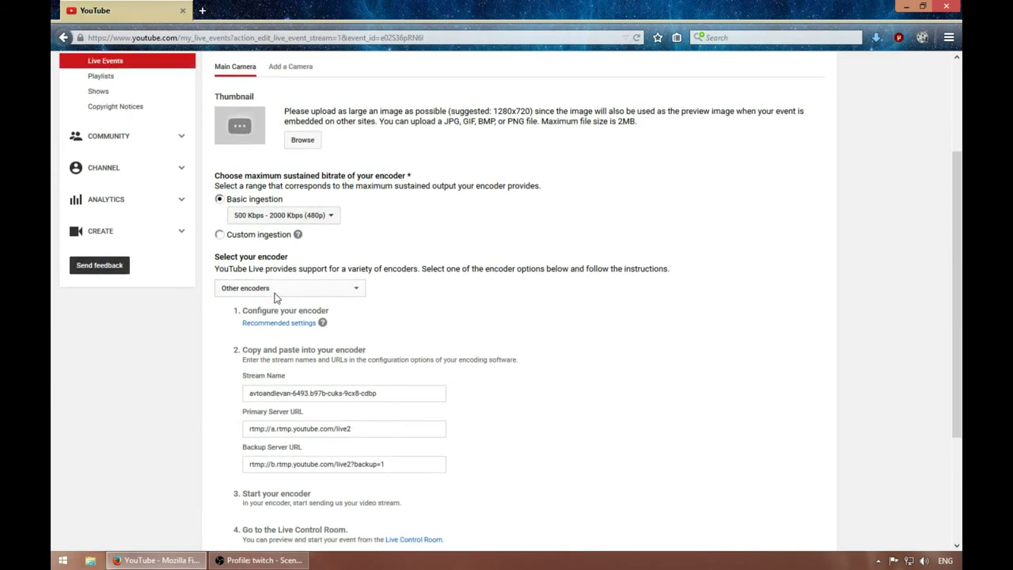
click(304, 292)
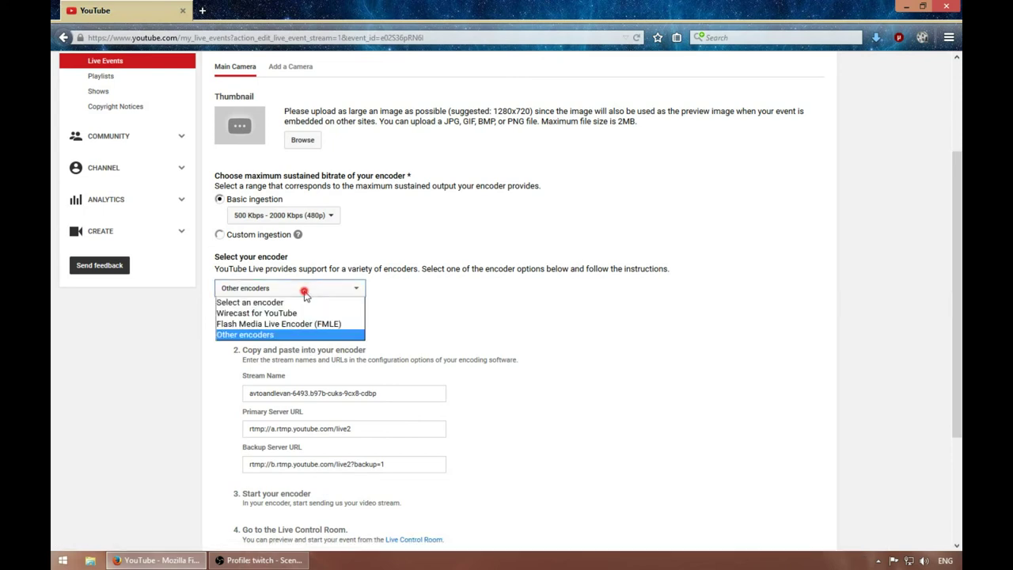
click(242, 334)
- Select the event's stream name value and bring the OBS window to the front
scroll(296, 340, down, 3)
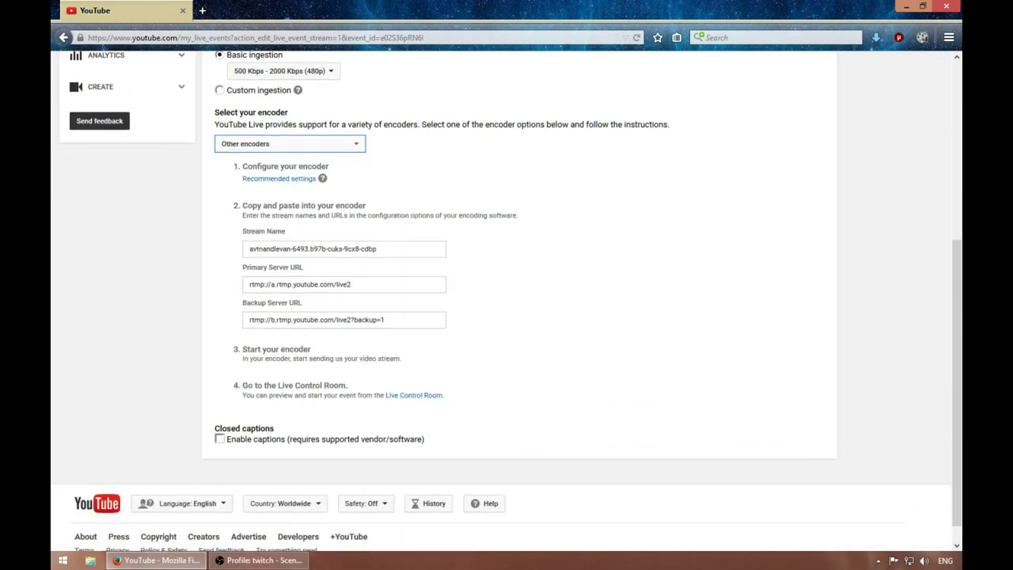
drag(244, 250, 391, 249)
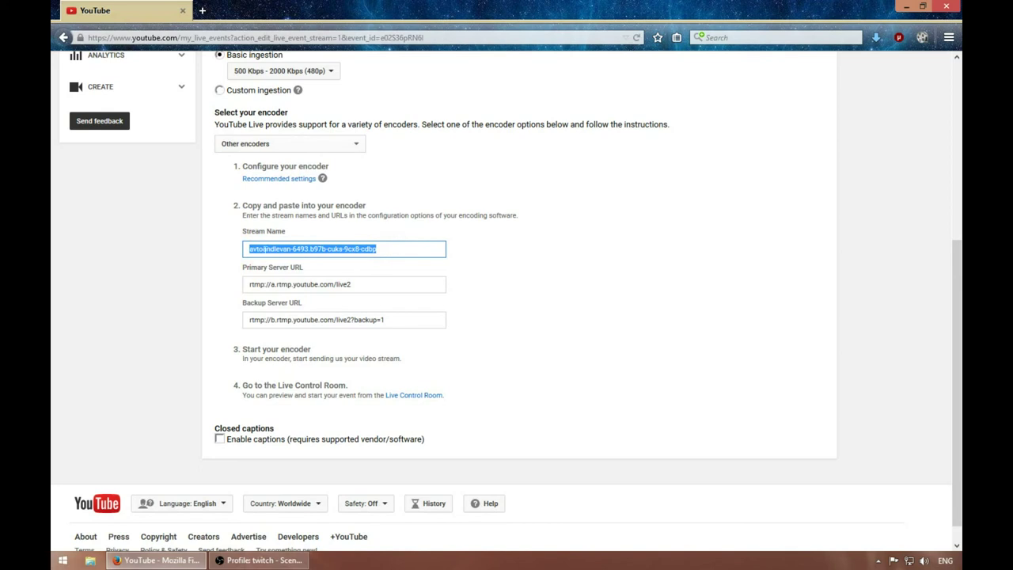
click(261, 559)
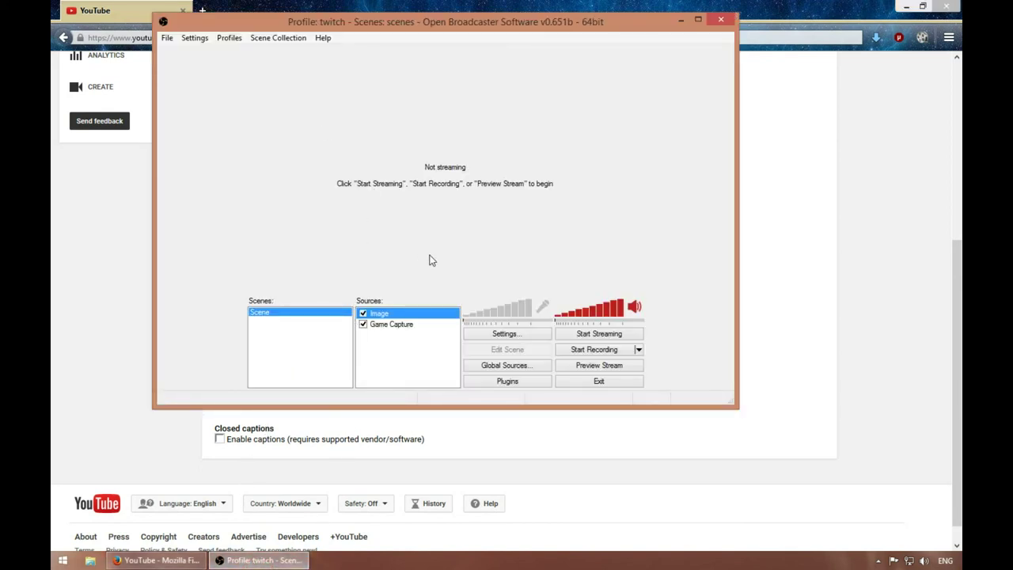
- Create a new OBS settings profile named 'youtube'
click(497, 335)
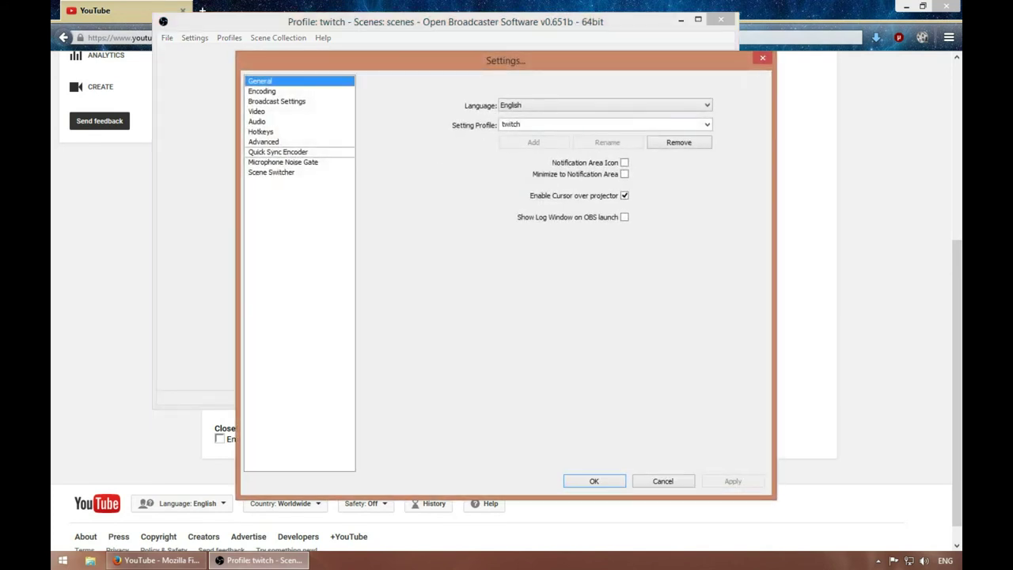
double_click(529, 125)
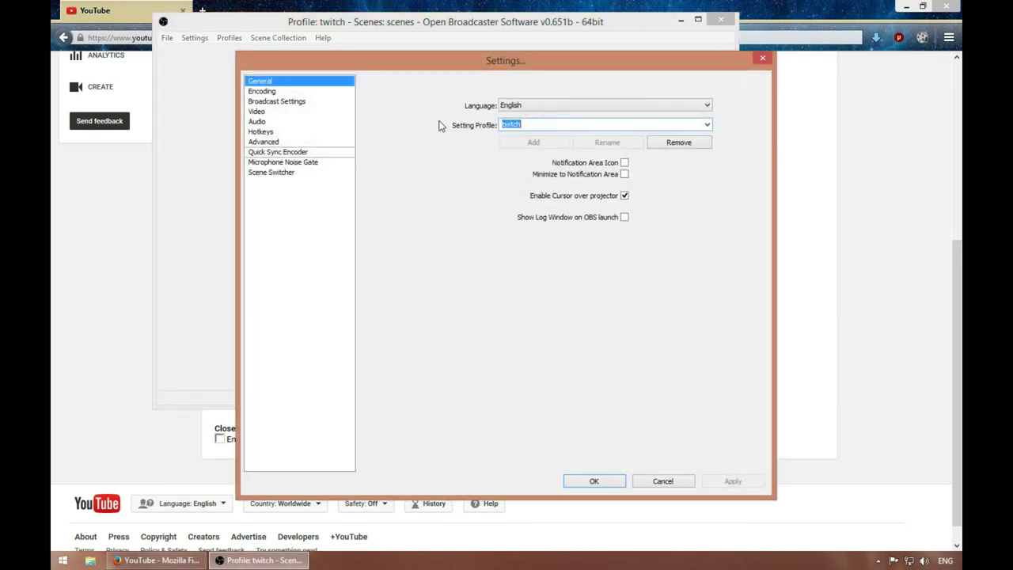
text(youtube)
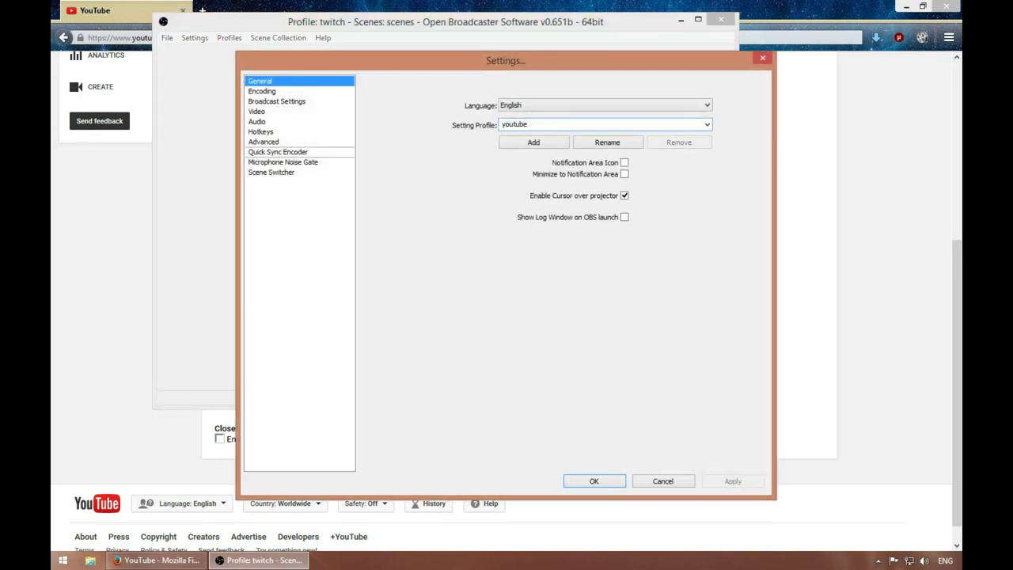
click(564, 144)
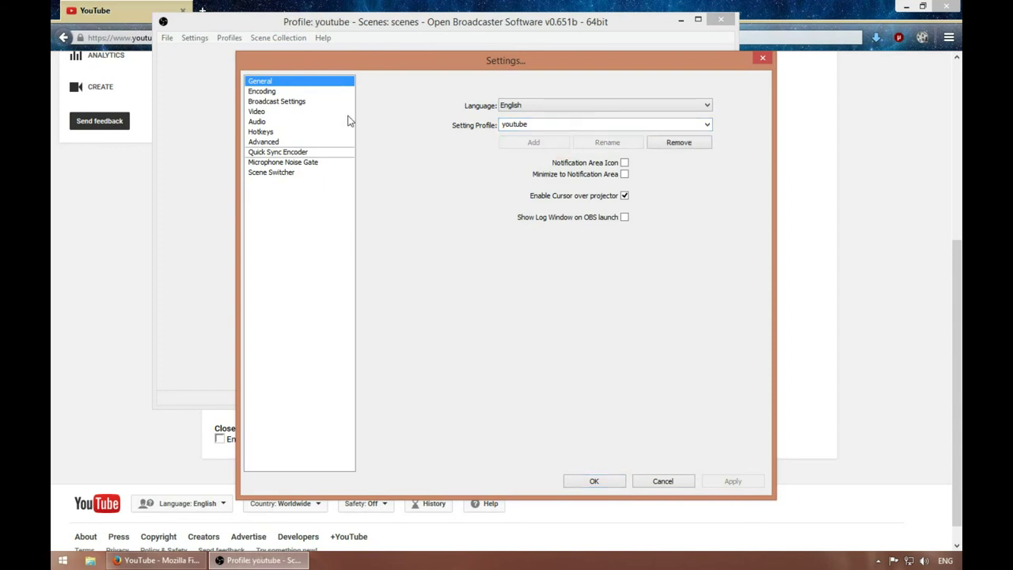
- In Encoding, set max bitrate 2000, turn off CBR, set audio bitrate 80, and apply
click(306, 94)
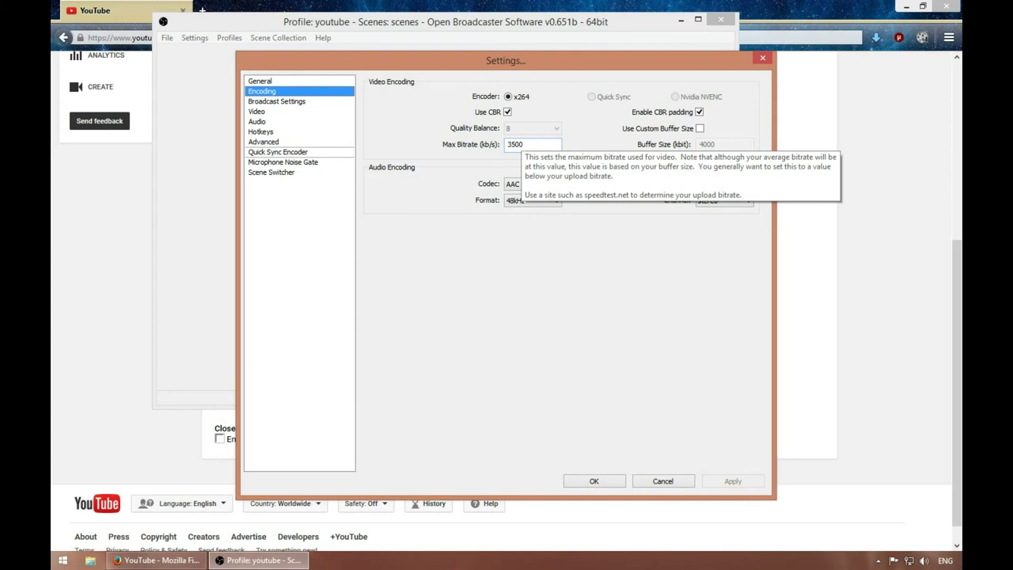
click(529, 144)
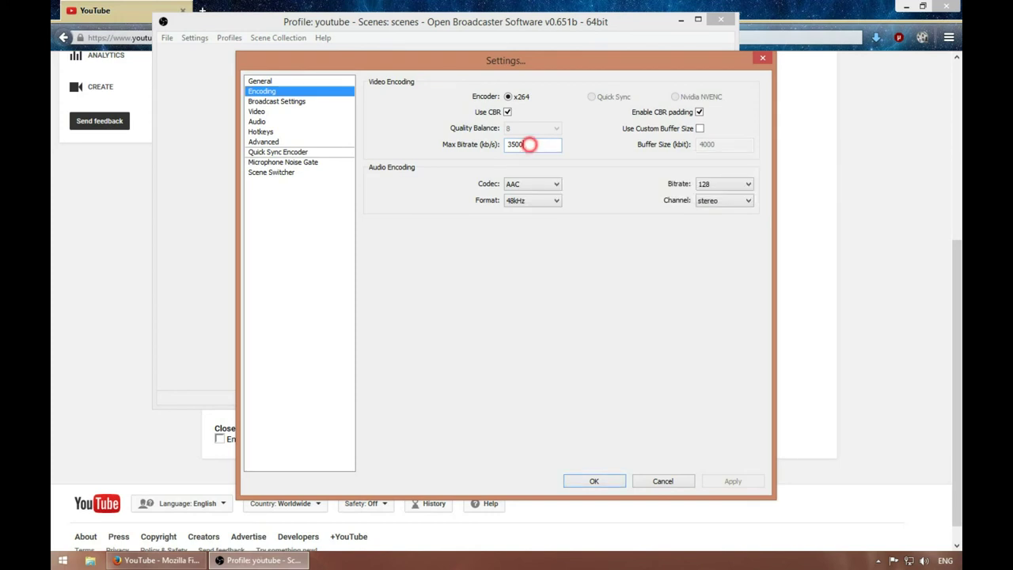
drag(529, 144, 483, 140)
text(2000)
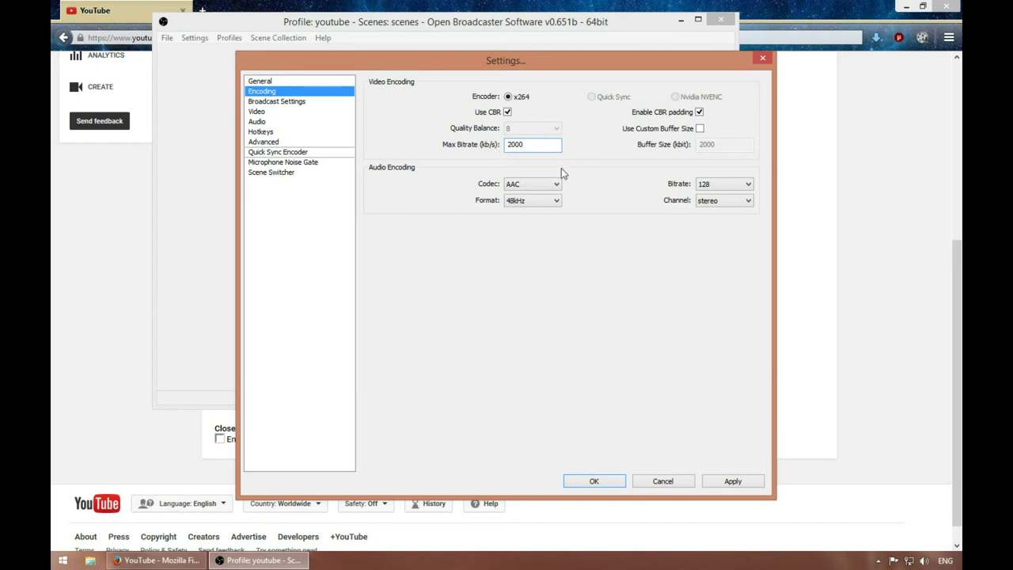
click(508, 113)
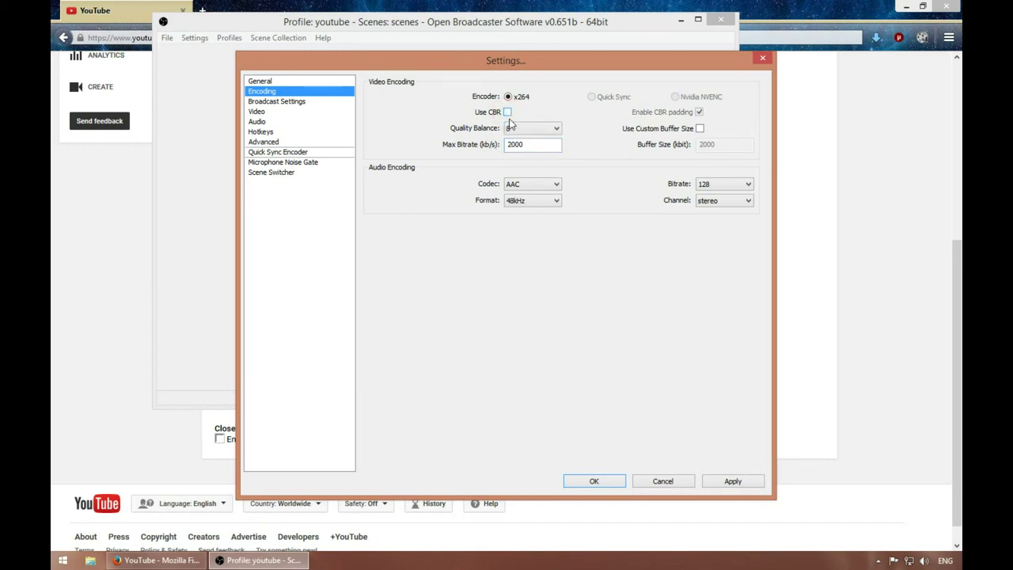
click(731, 482)
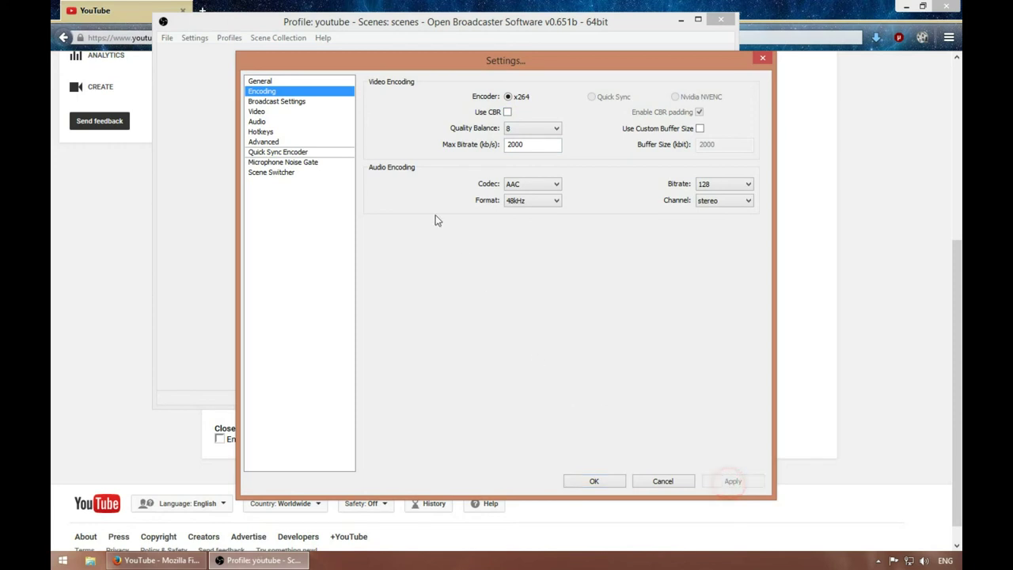
click(719, 185)
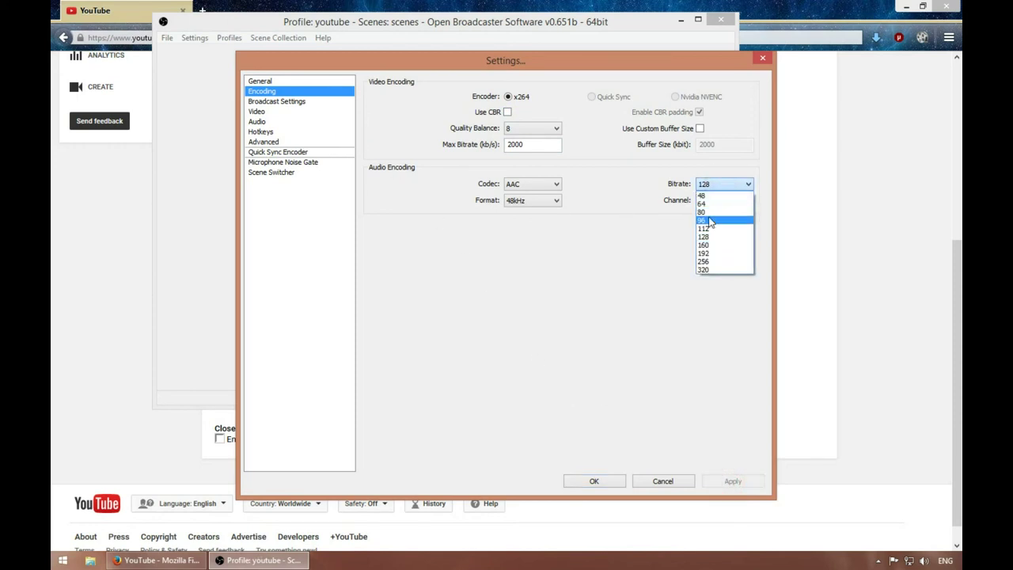
click(704, 212)
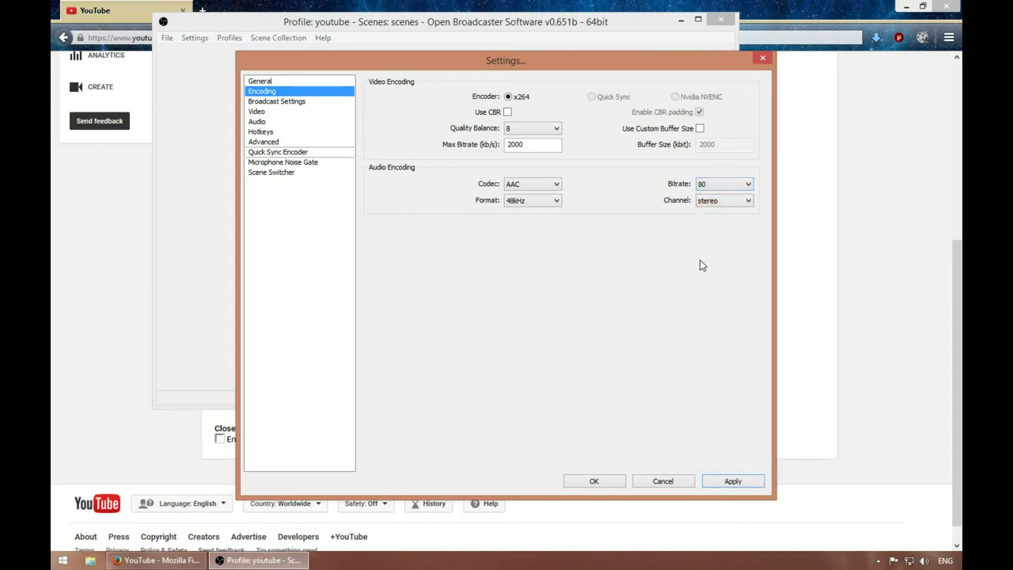
click(717, 484)
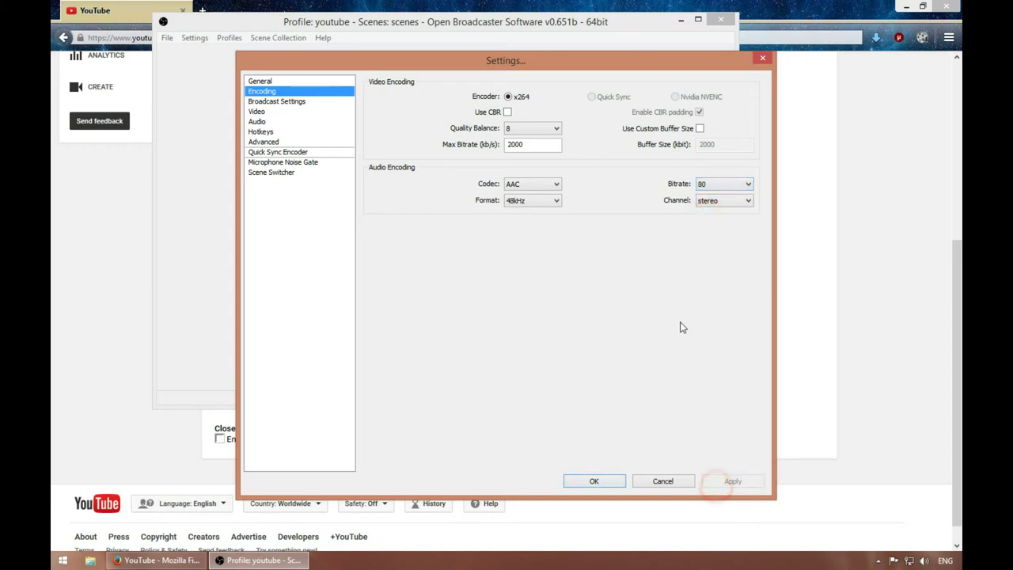
- Set the OBS Broadcast Settings streaming service to Youtube
click(297, 103)
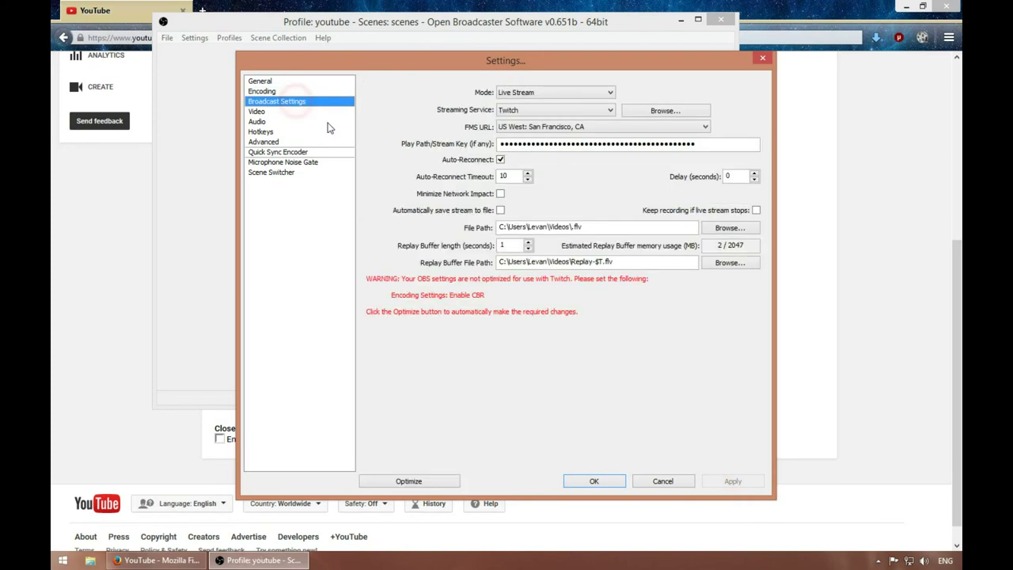
click(578, 110)
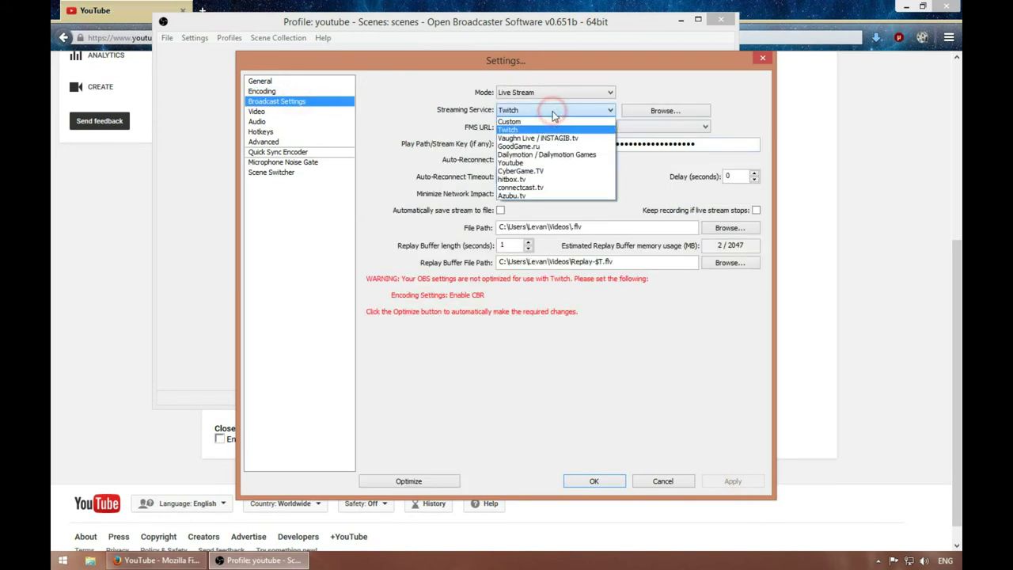
click(527, 163)
- Paste the YouTube event's stream name as the OBS Stream Key, apply, and view Video settings
click(55, 253)
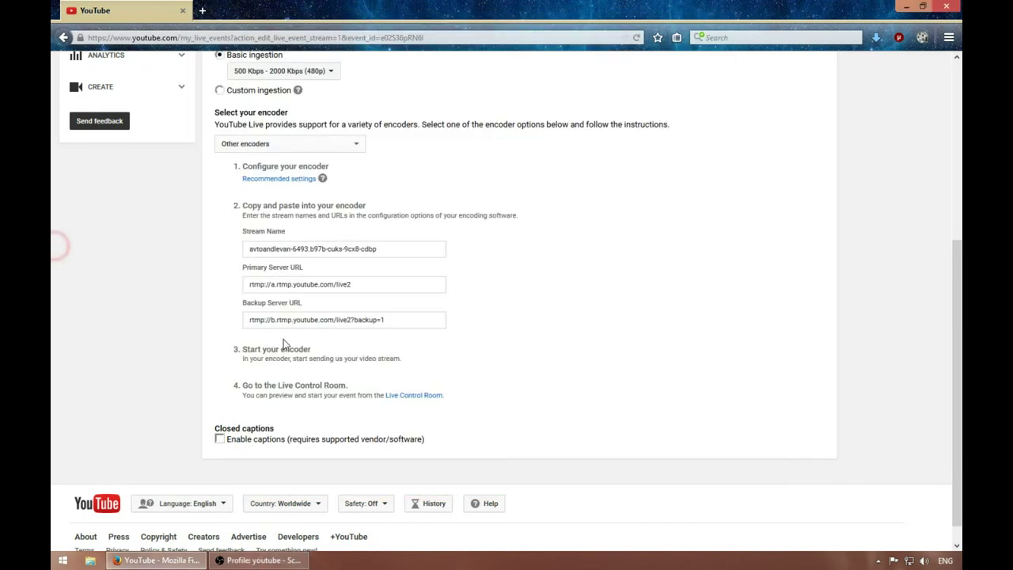
click(293, 250)
right_click(305, 257)
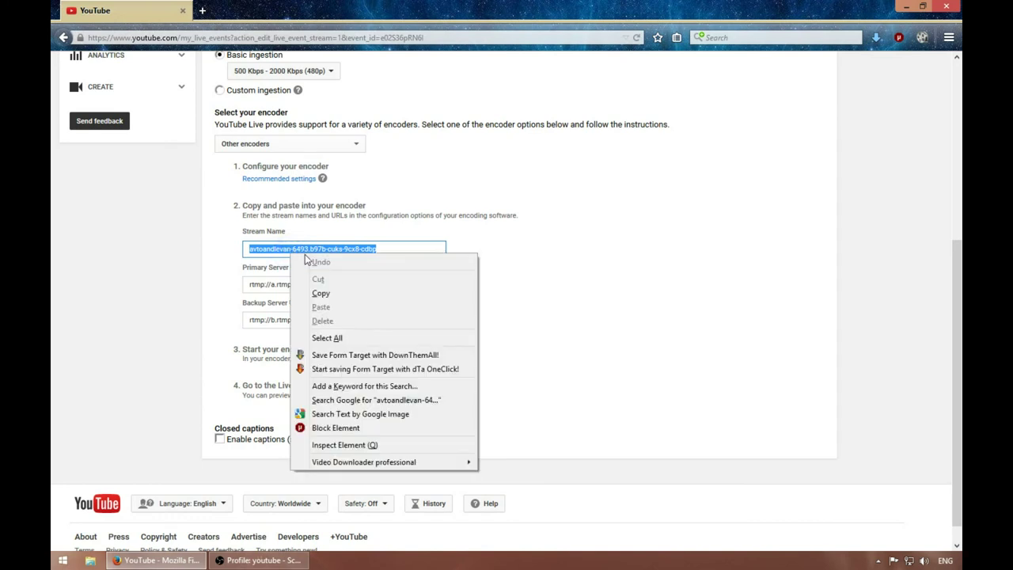
click(330, 295)
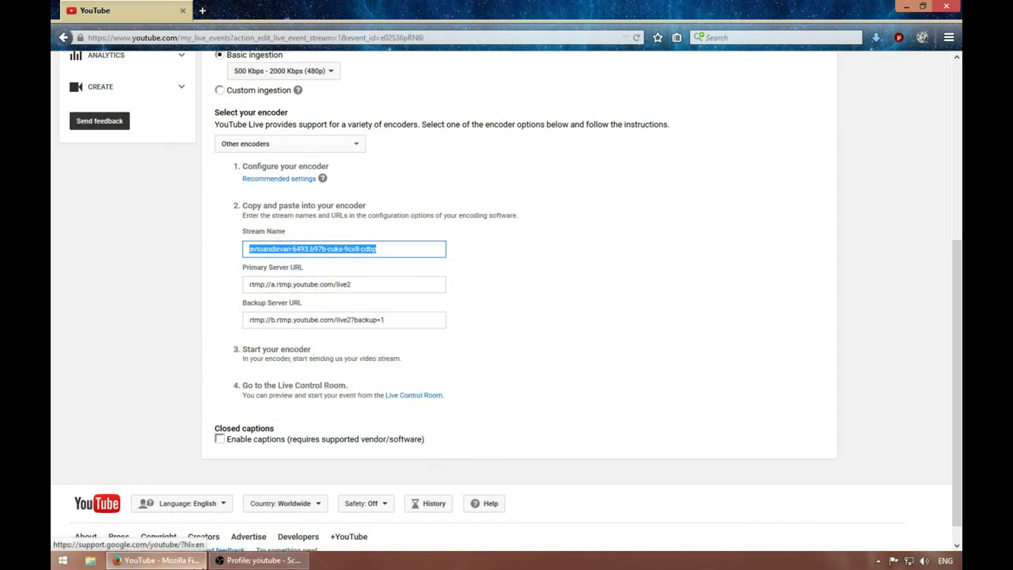
click(260, 560)
right_click(511, 143)
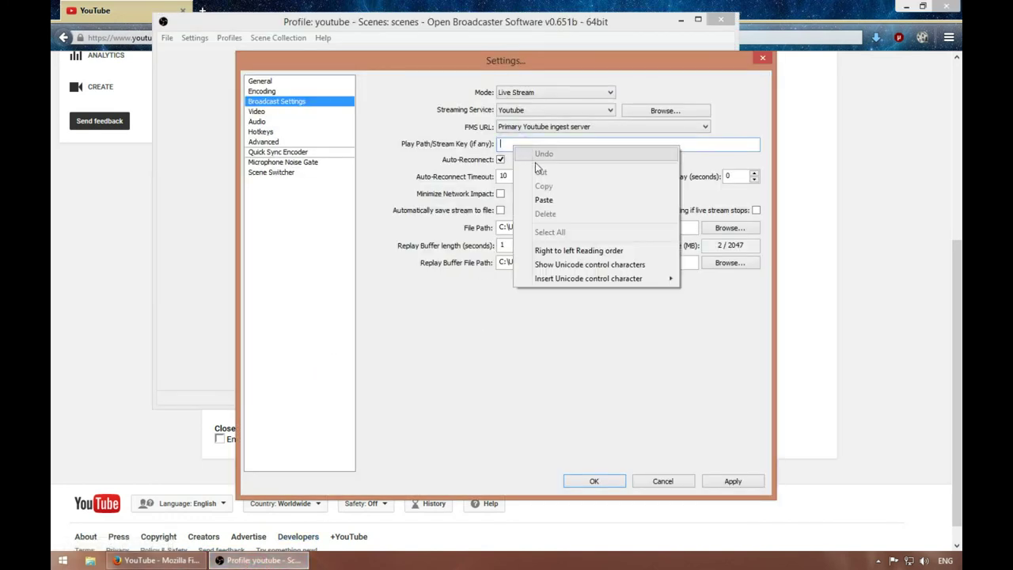
click(557, 199)
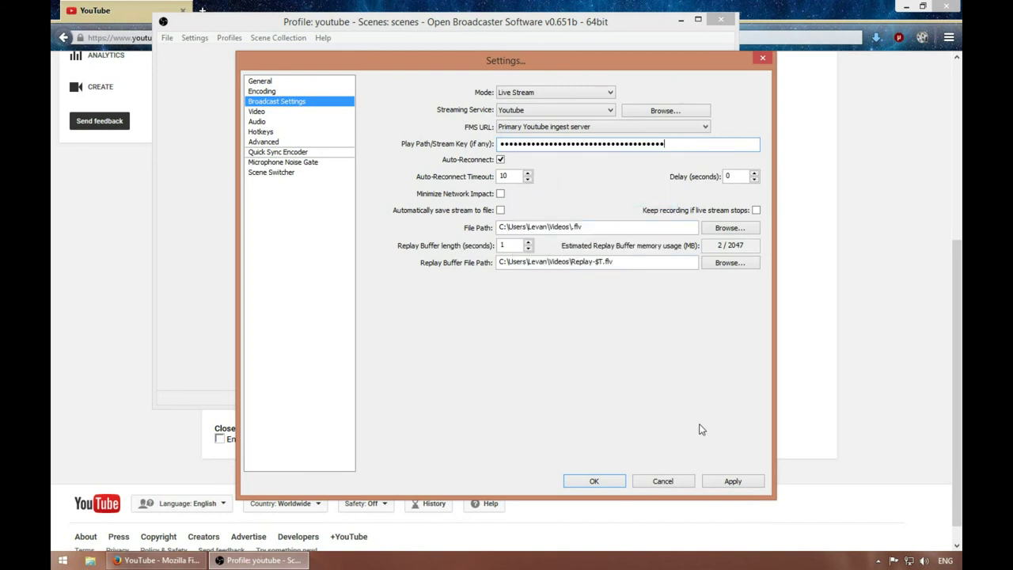
click(733, 482)
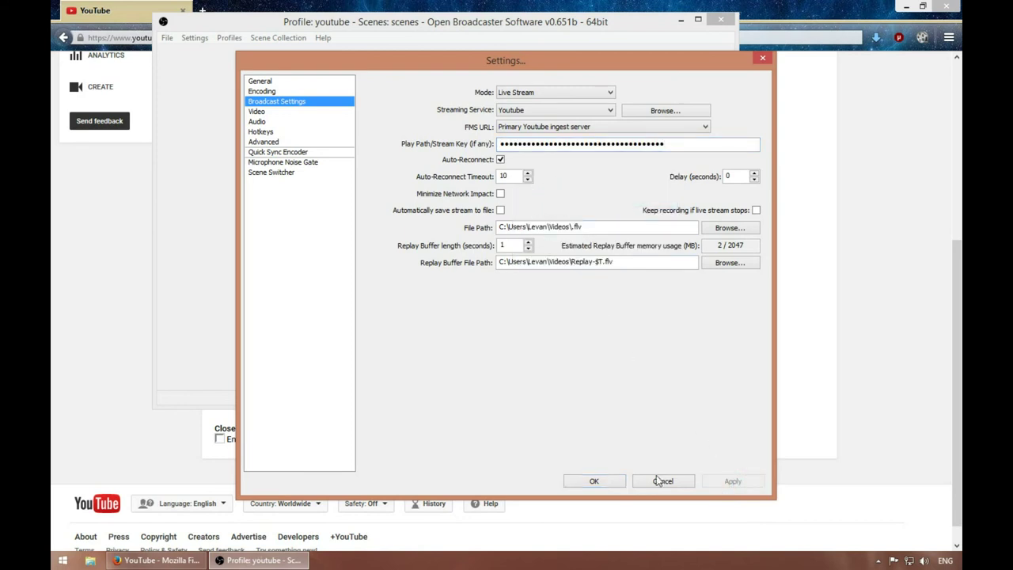
click(260, 111)
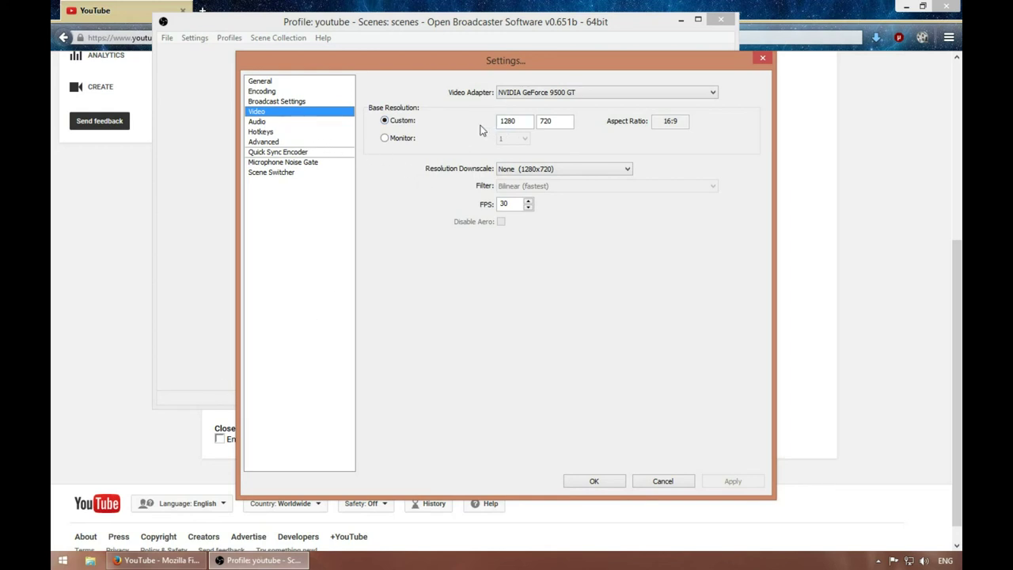
- Review the Audio and Hotkeys pages, keep the x264 CPU preset at ultrafast, and confirm with OK
click(273, 123)
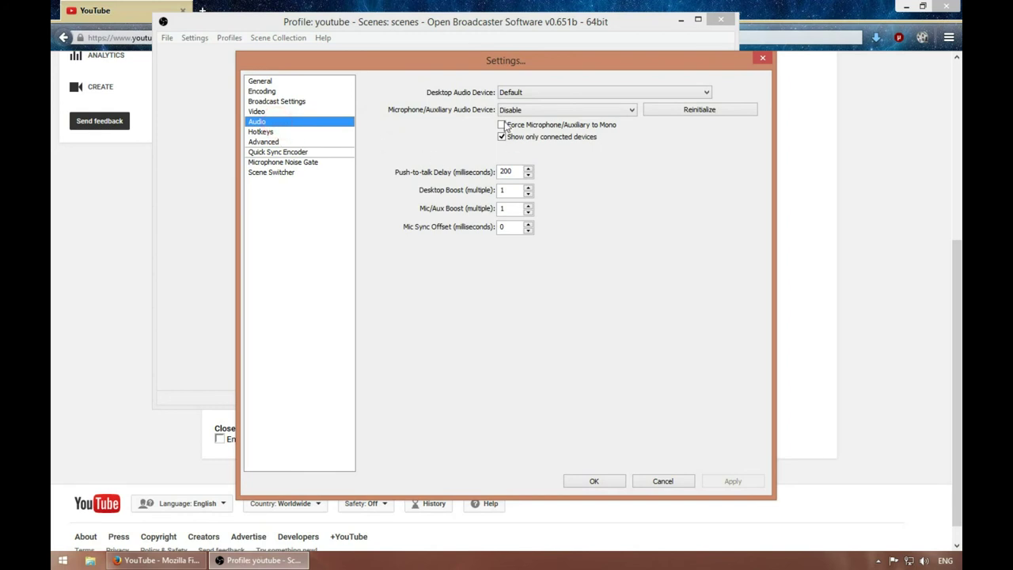
click(267, 132)
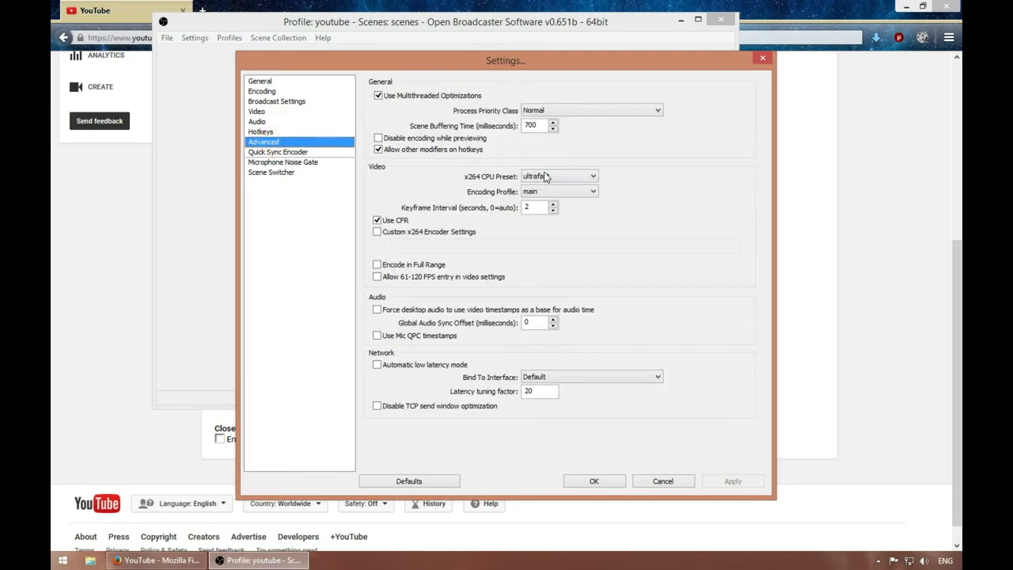
click(547, 177)
click(679, 166)
click(599, 482)
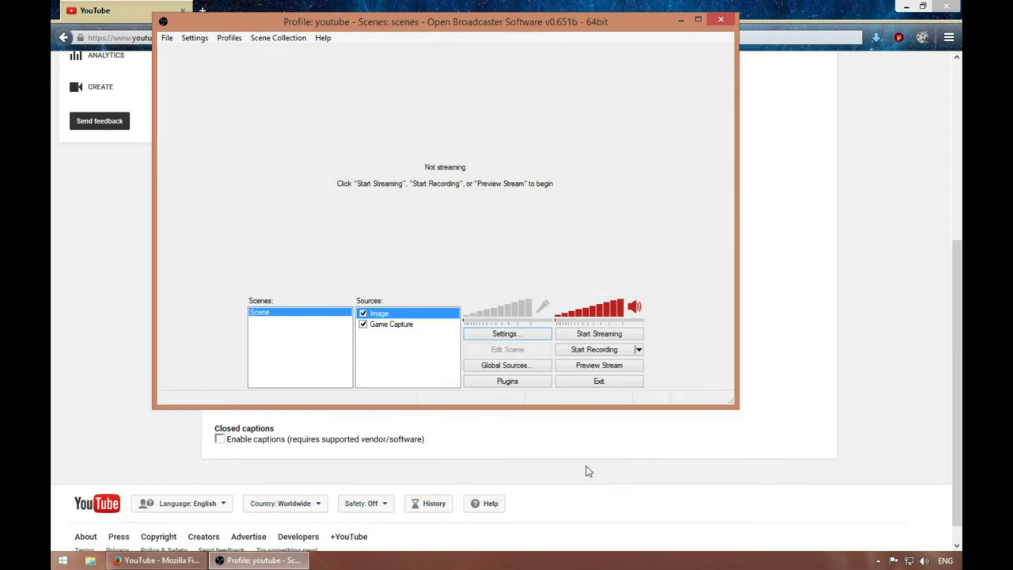
- Open the YouTube event's Live Control Room in Firefox
click(184, 564)
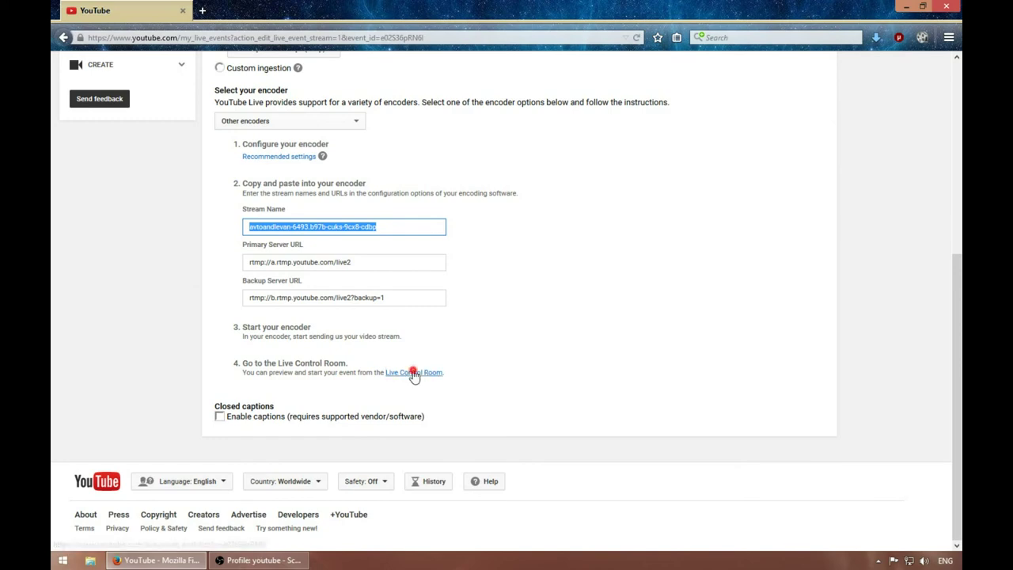
click(409, 374)
click(253, 559)
- Launch Quake3-UrT from the UrbanTerror42 folder, then select the Game Capture source in OBS
click(372, 468)
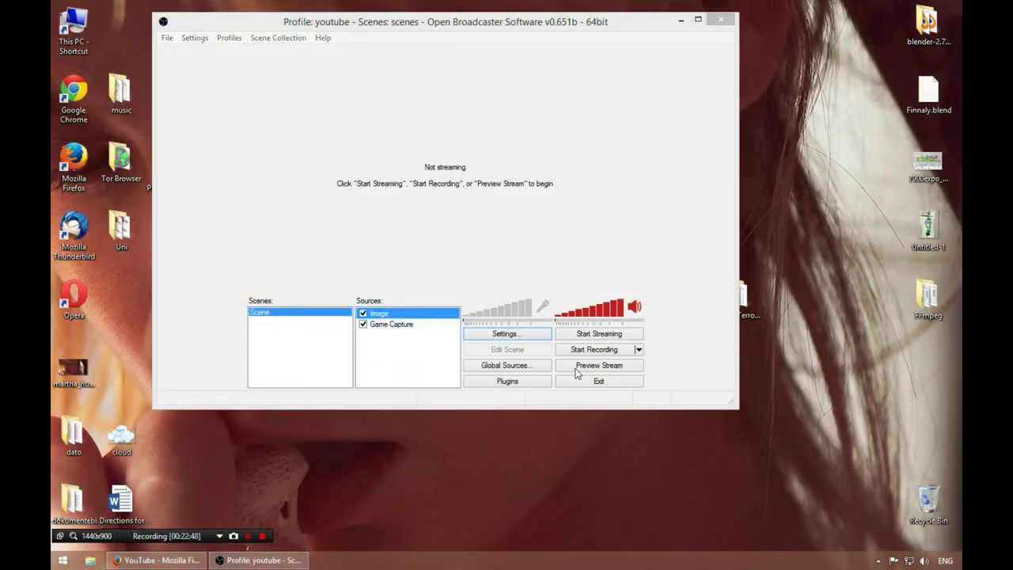
double_click(746, 294)
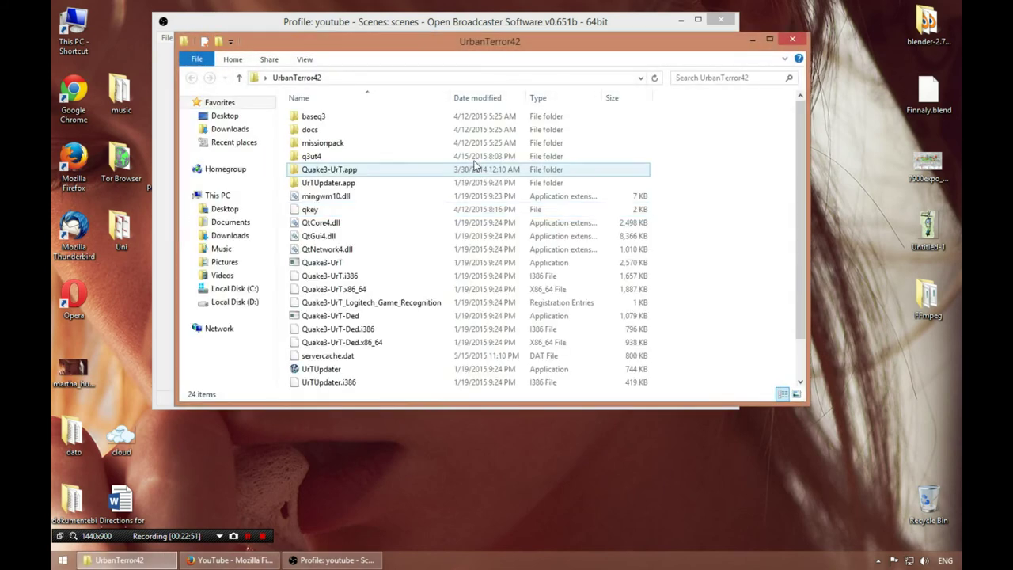
double_click(323, 263)
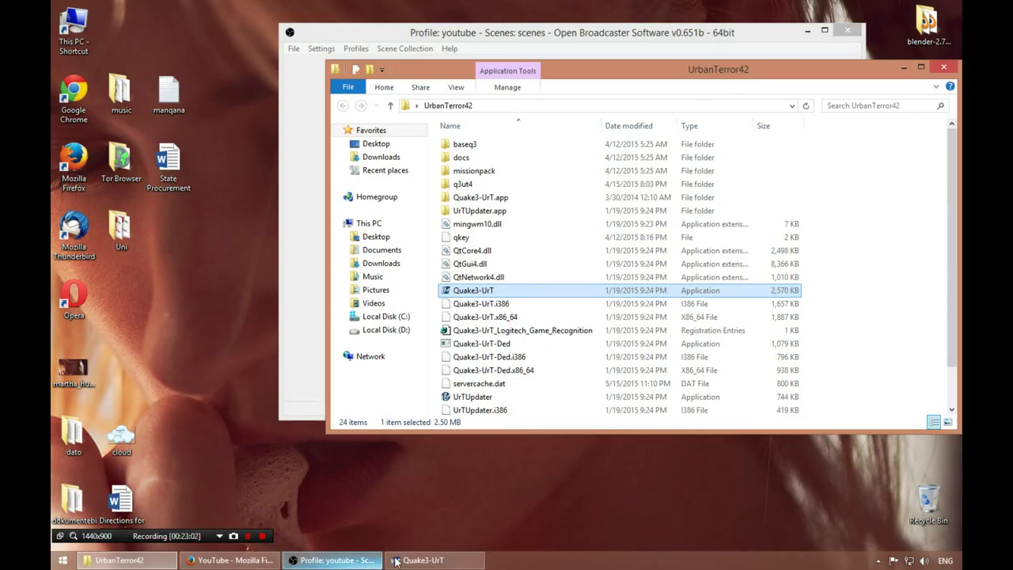
click(320, 560)
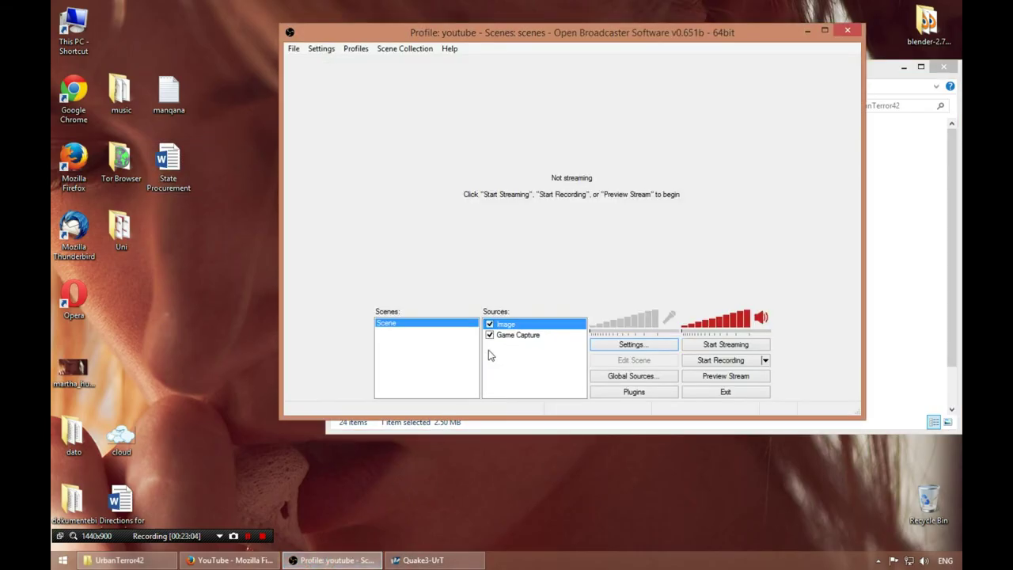
click(524, 338)
- Set the Game Capture source's application to [Quake3-UrT] in its properties
right_click(526, 342)
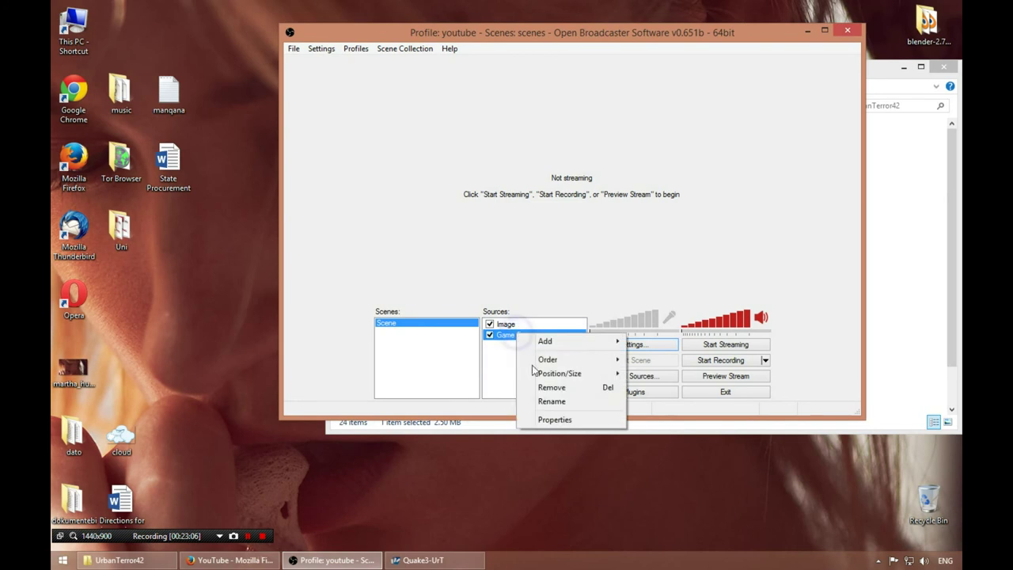
click(554, 423)
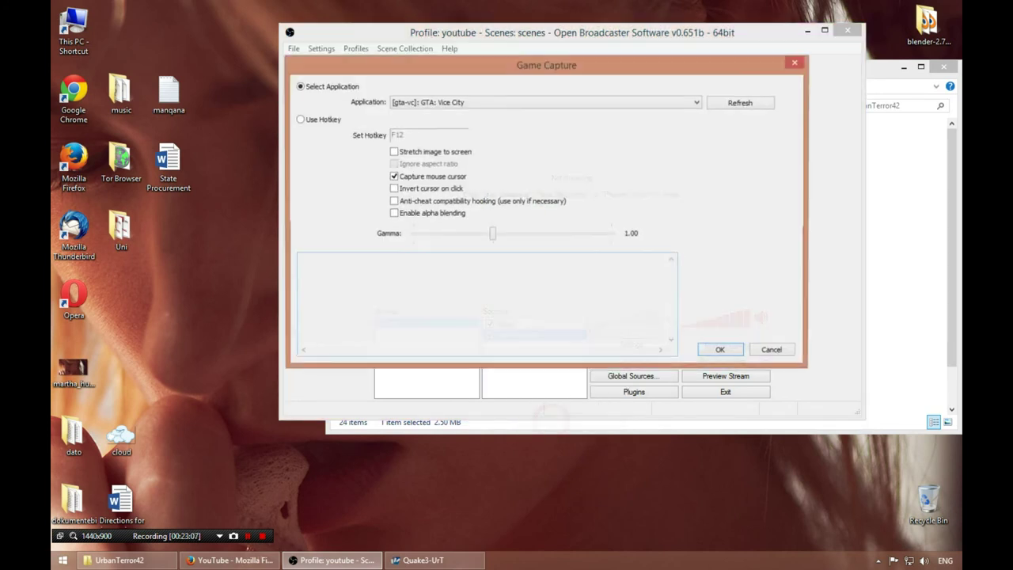
click(427, 102)
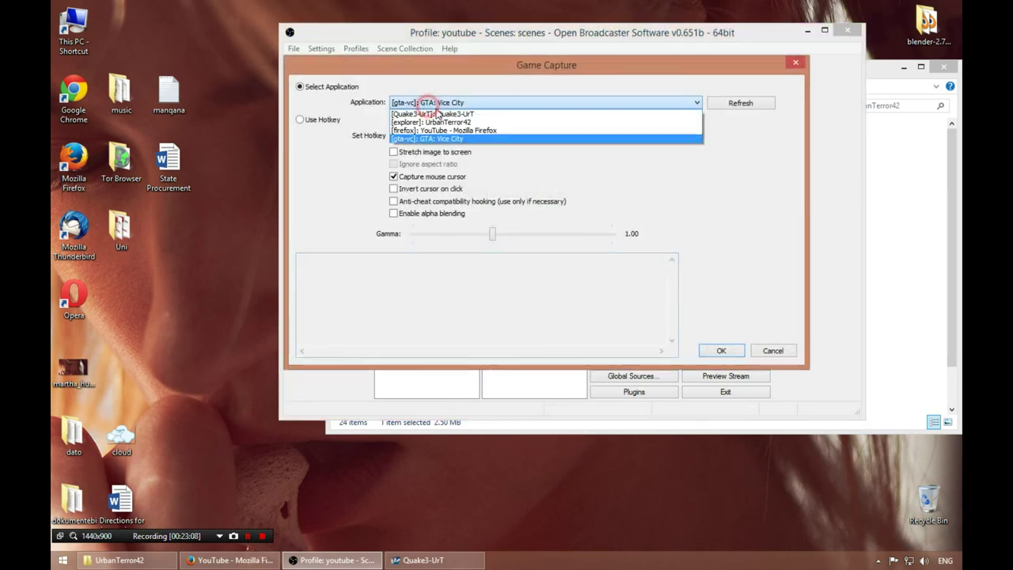
click(477, 116)
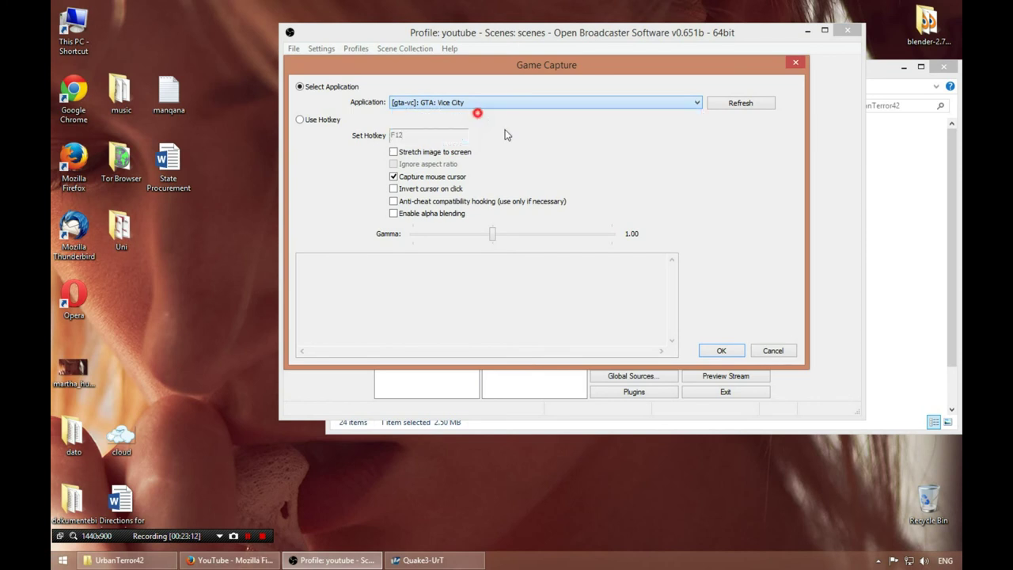
click(720, 351)
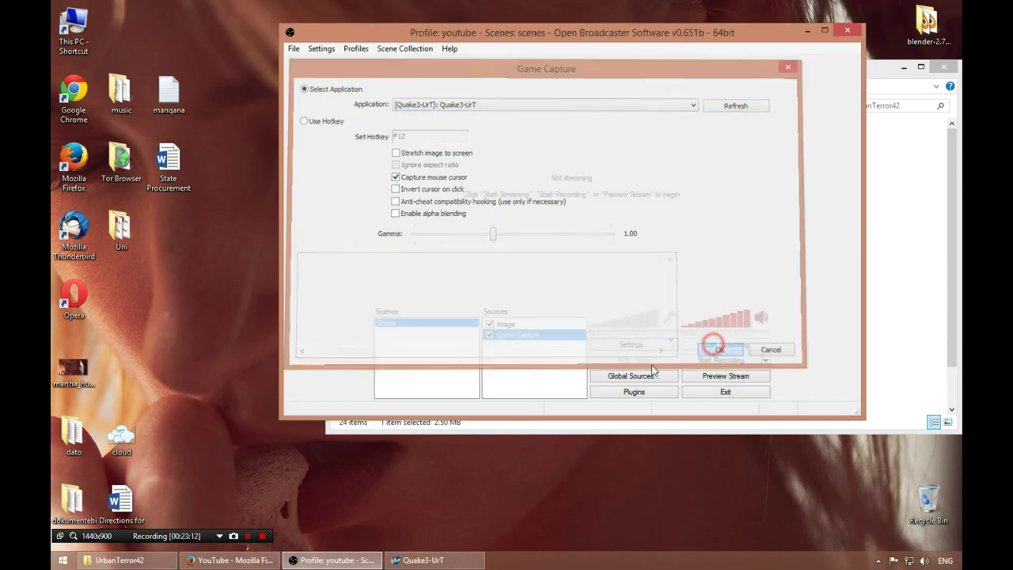
- Preview the stream, switch to the game and back, and move OBS to the left
click(720, 377)
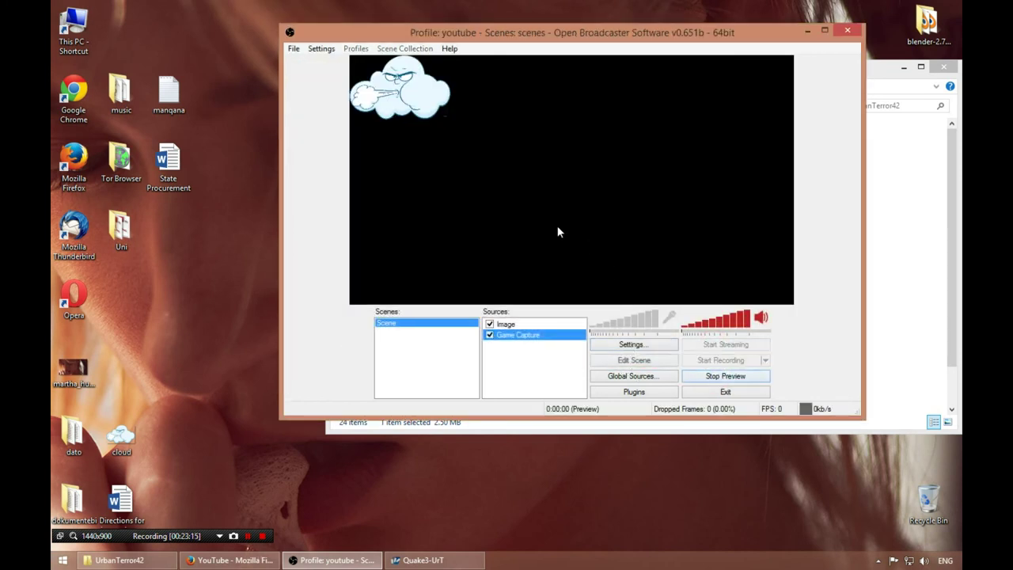
click(413, 561)
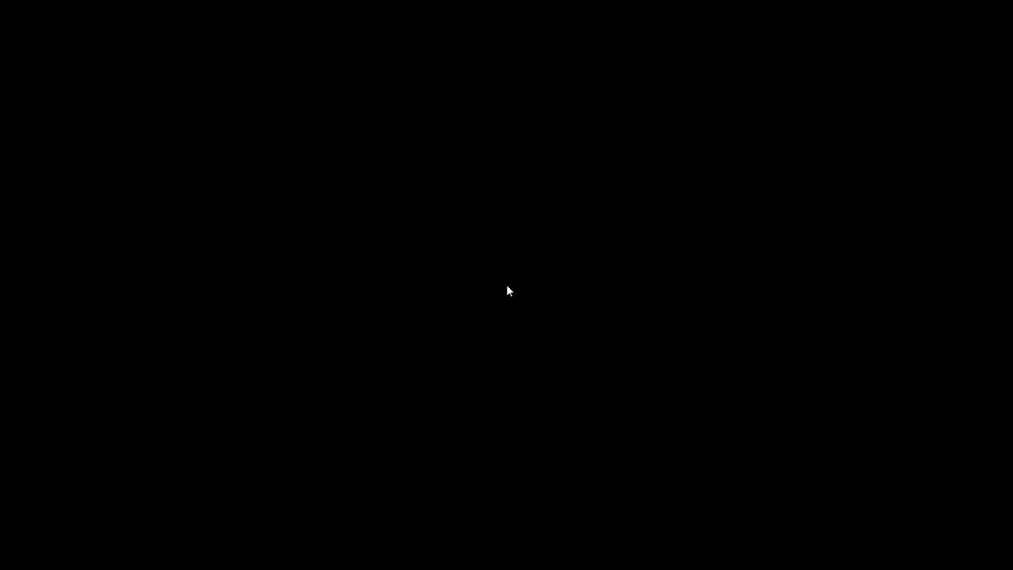
key(alt+Tab)
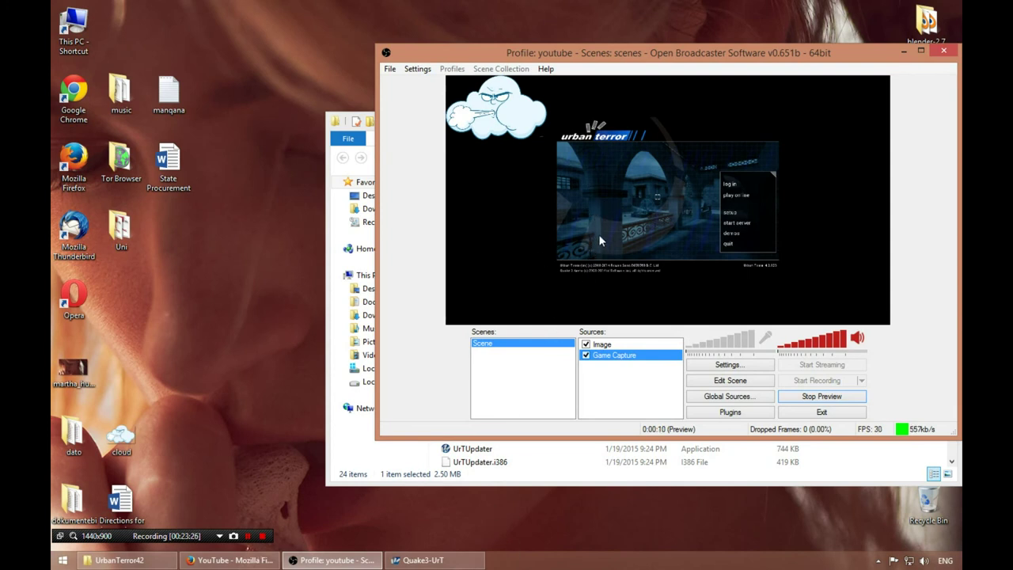
drag(620, 54, 395, 43)
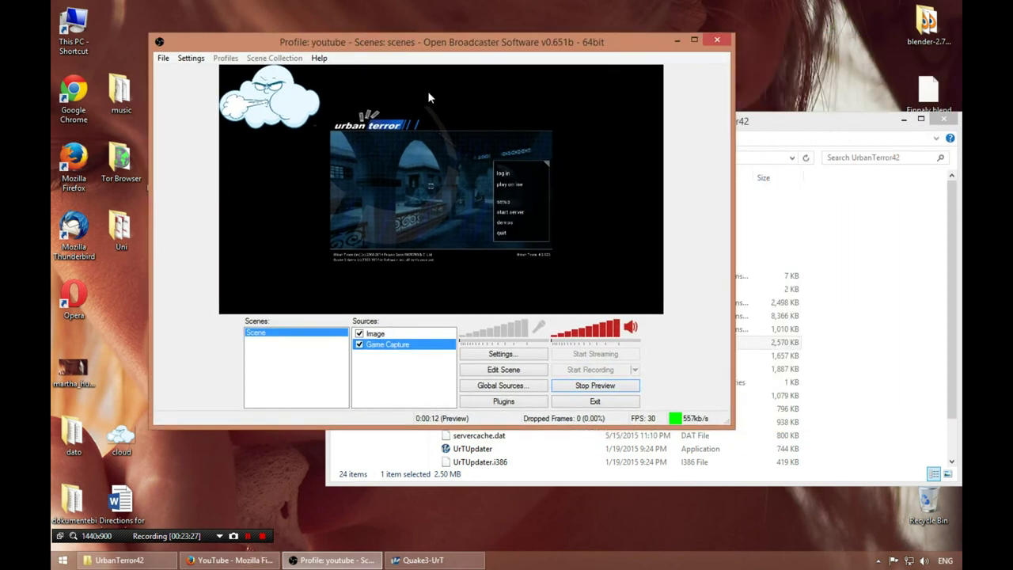
click(503, 370)
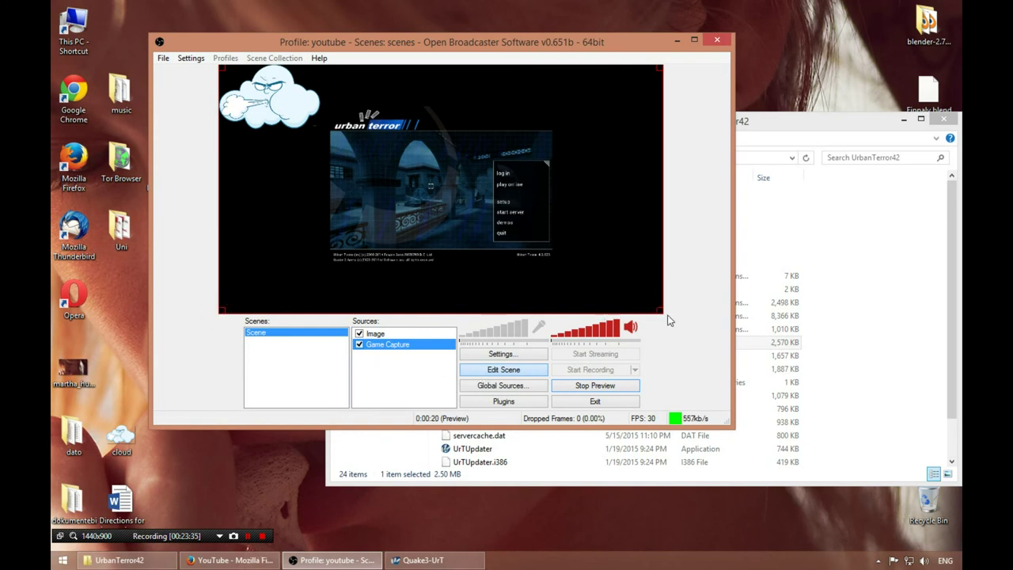
drag(658, 309, 625, 277)
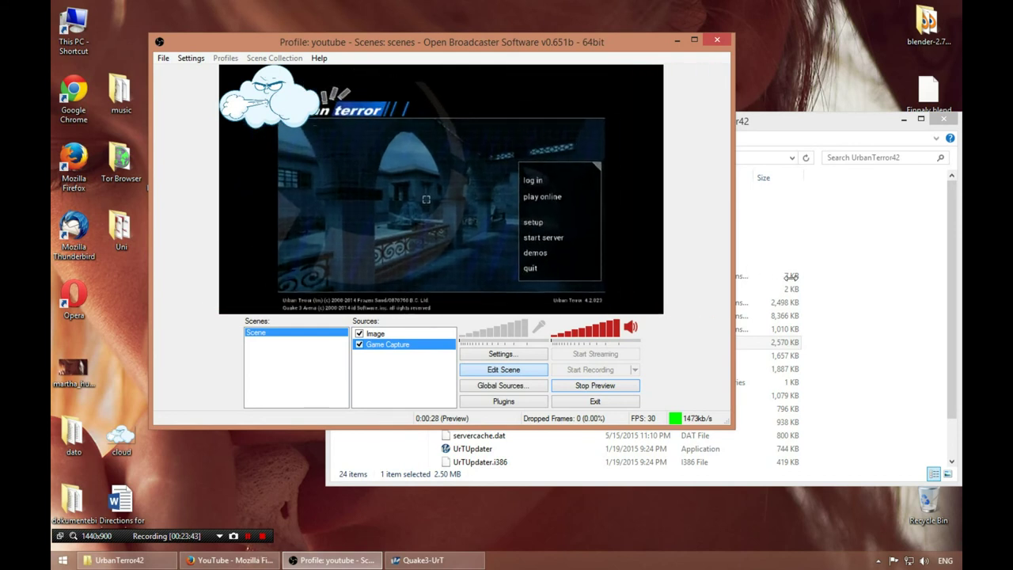
drag(790, 276, 665, 261)
right_click(464, 207)
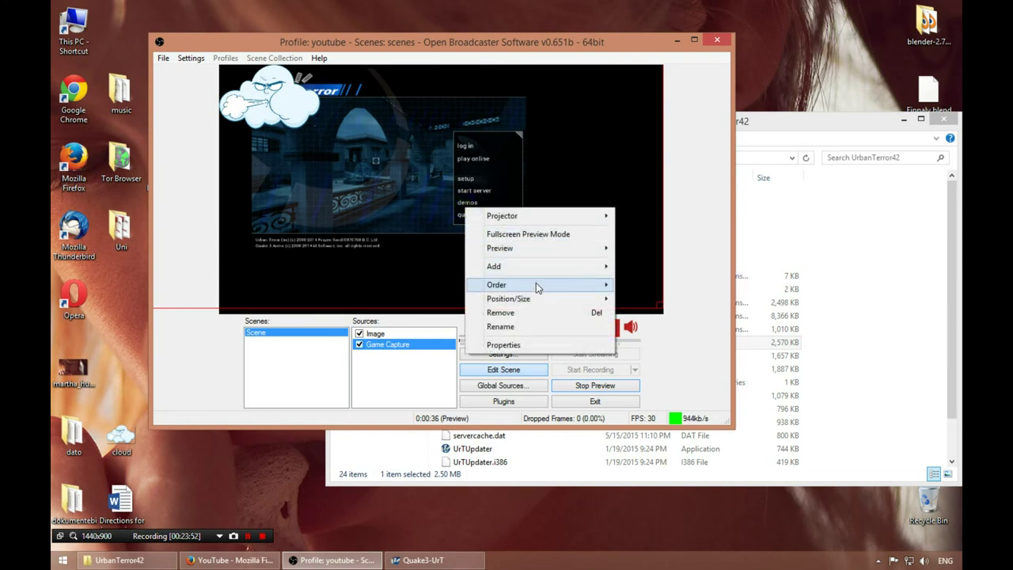
mouse_move(536, 286)
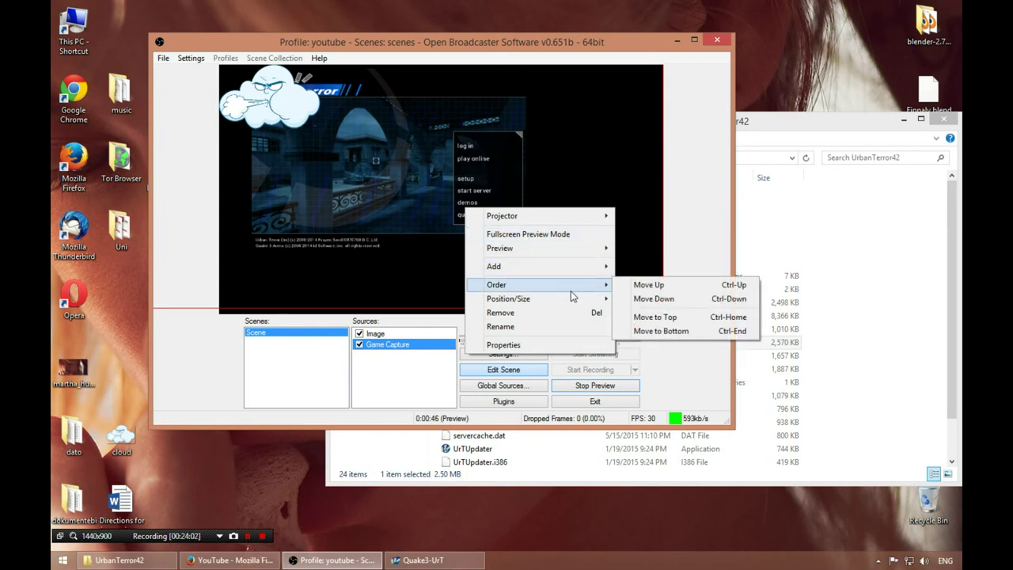
mouse_move(599, 306)
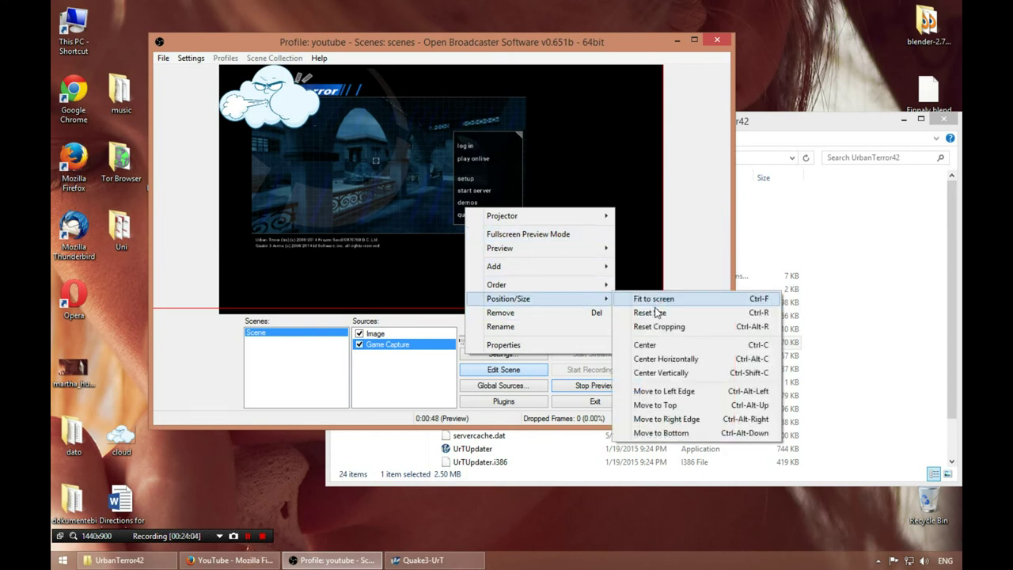
click(656, 345)
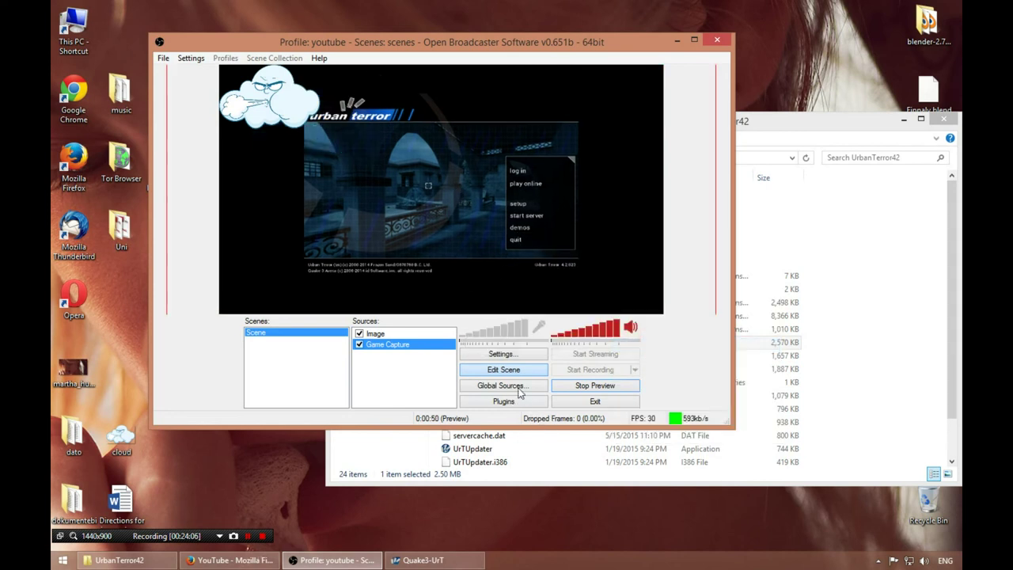
click(584, 386)
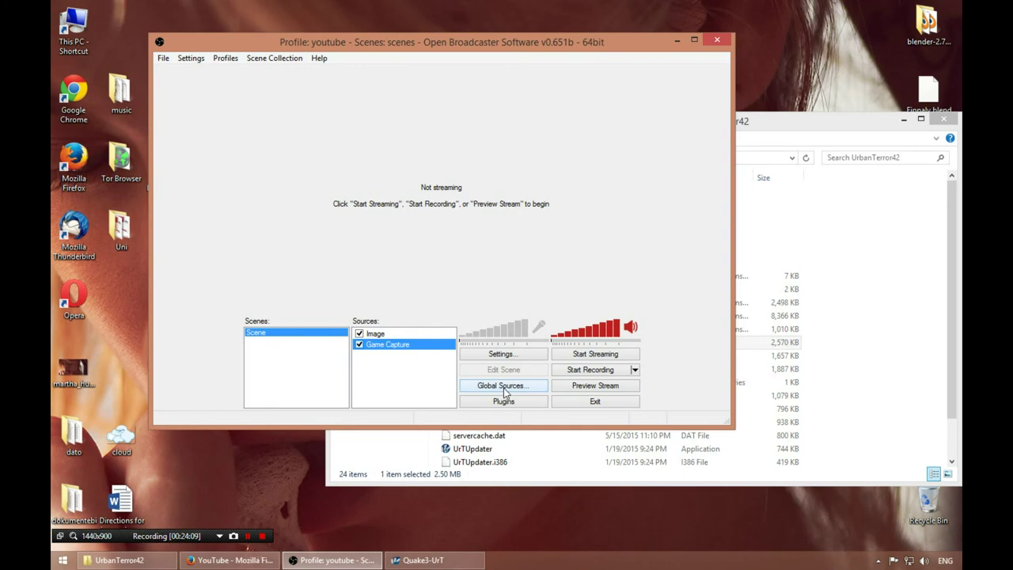
- In Video settings, enter width 640 and height 480 for the custom base resolution, apply and confirm
click(507, 356)
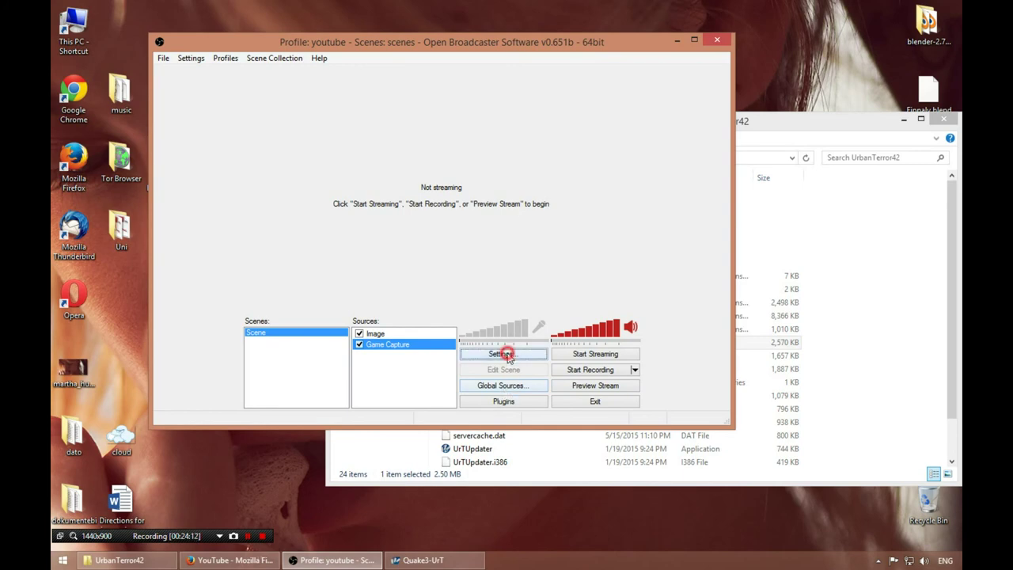
click(274, 113)
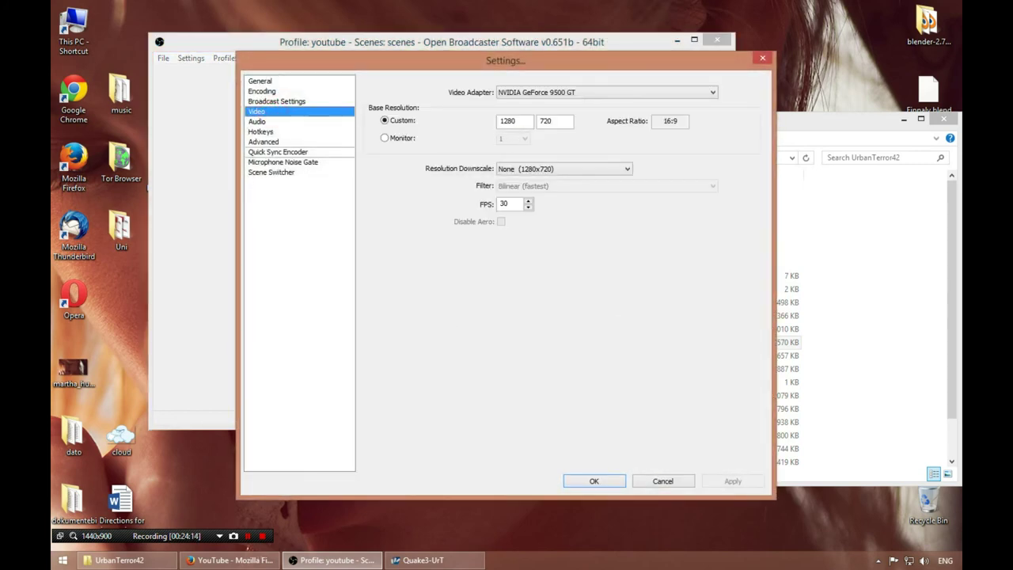
key(Tab)
text(640)
key(Tab)
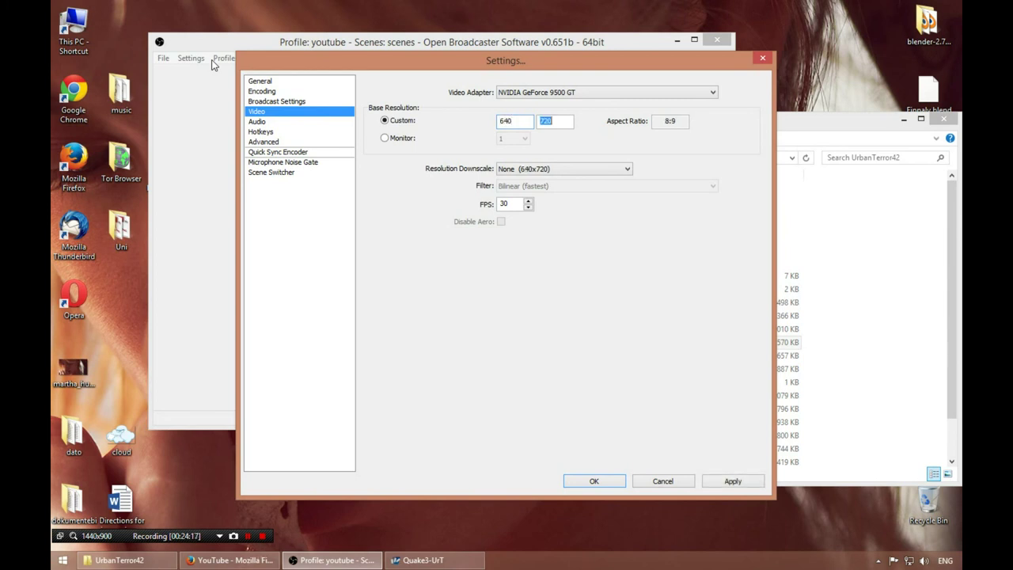
text(480)
click(733, 482)
click(613, 483)
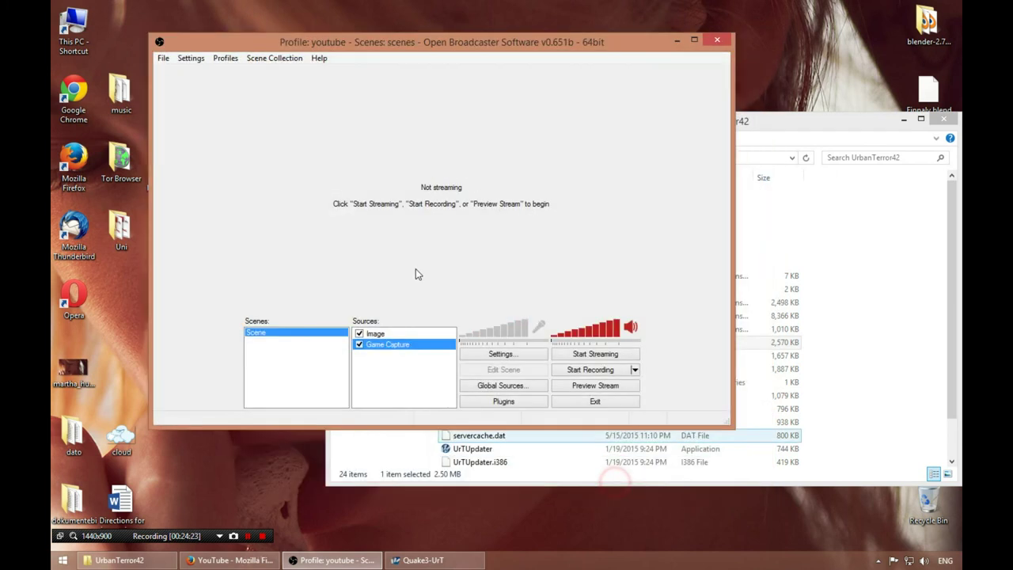
- Start the preview, bring Urban Terror to the front, and enter Edit Scene mode
click(587, 388)
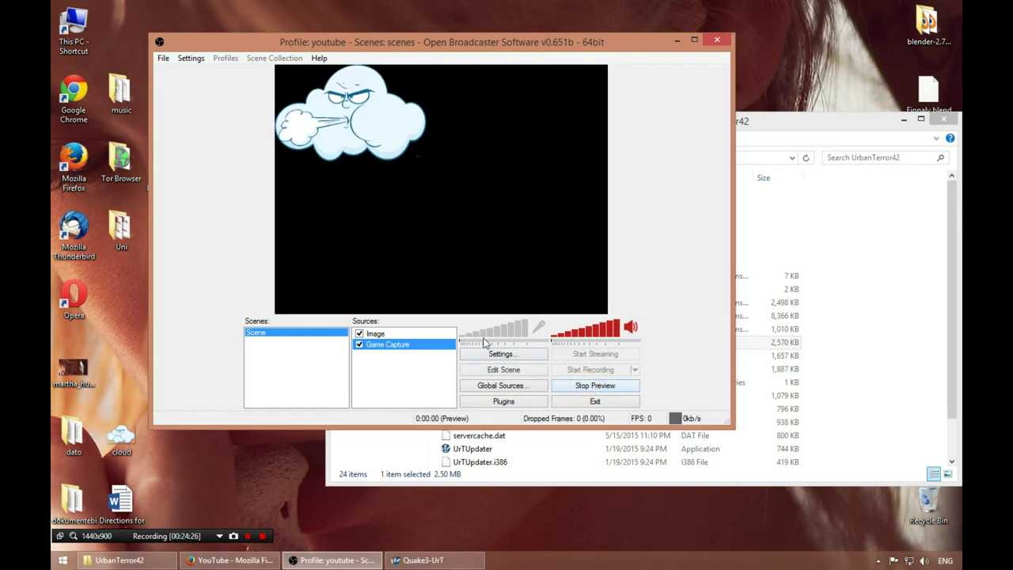
click(432, 560)
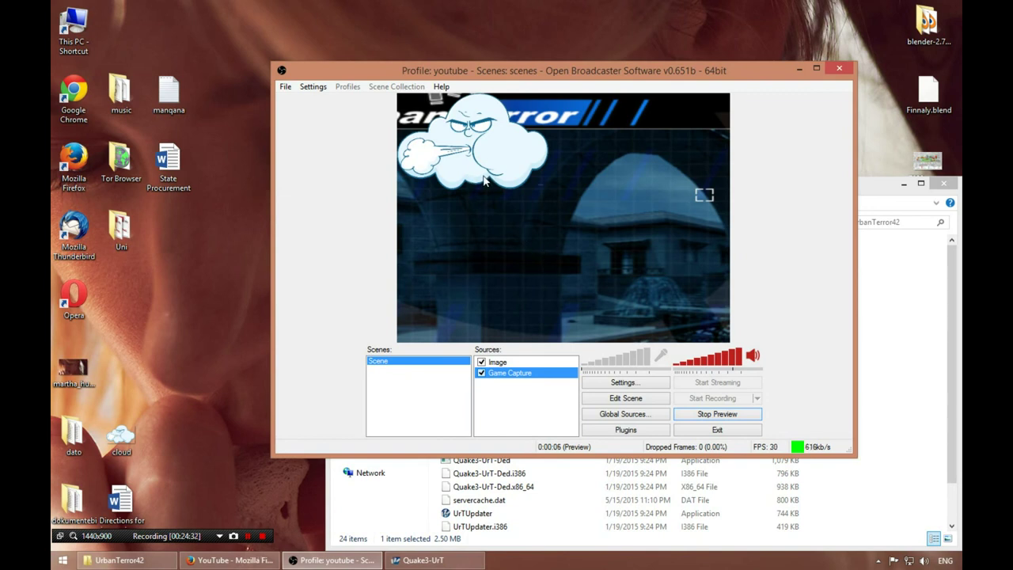
click(623, 398)
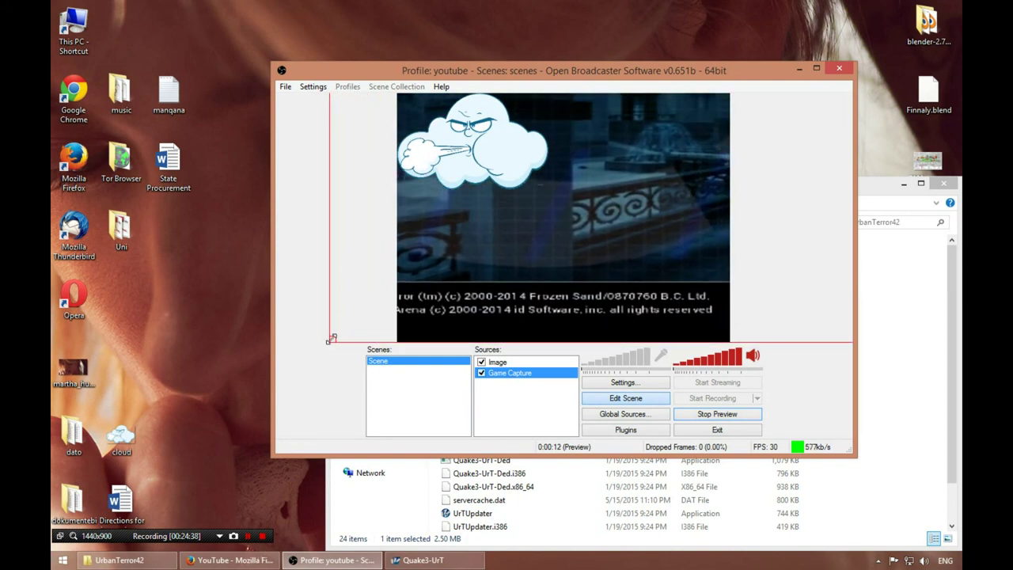
- Resize the game capture by its edge and corner handles to fill the preview
drag(333, 339, 390, 372)
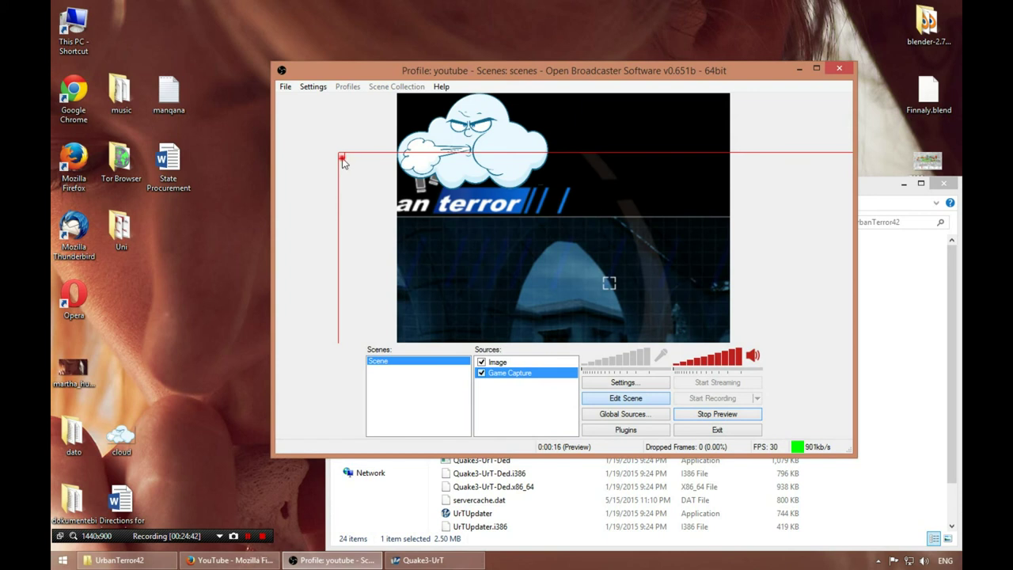
drag(342, 162, 433, 138)
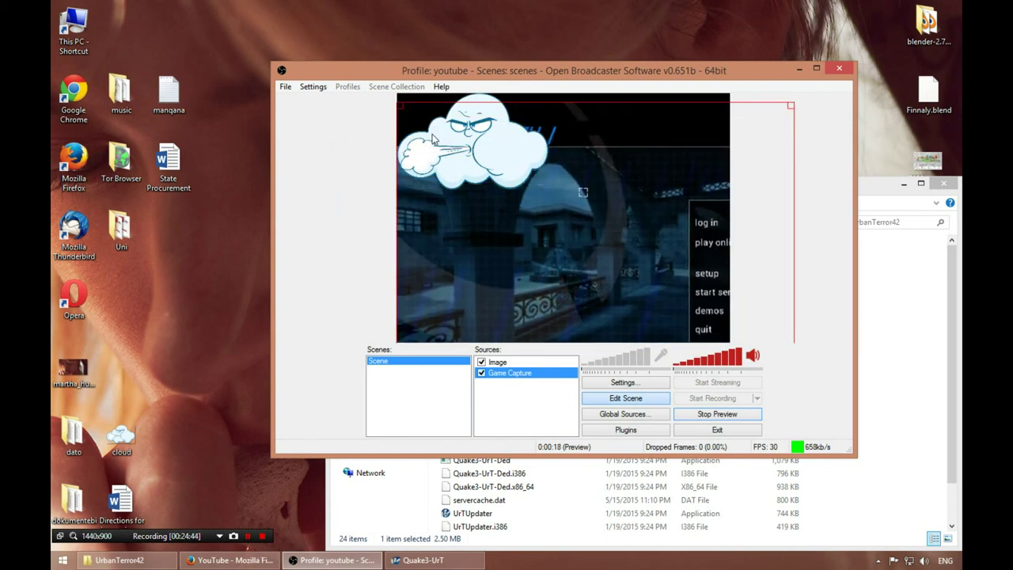
drag(398, 109, 441, 187)
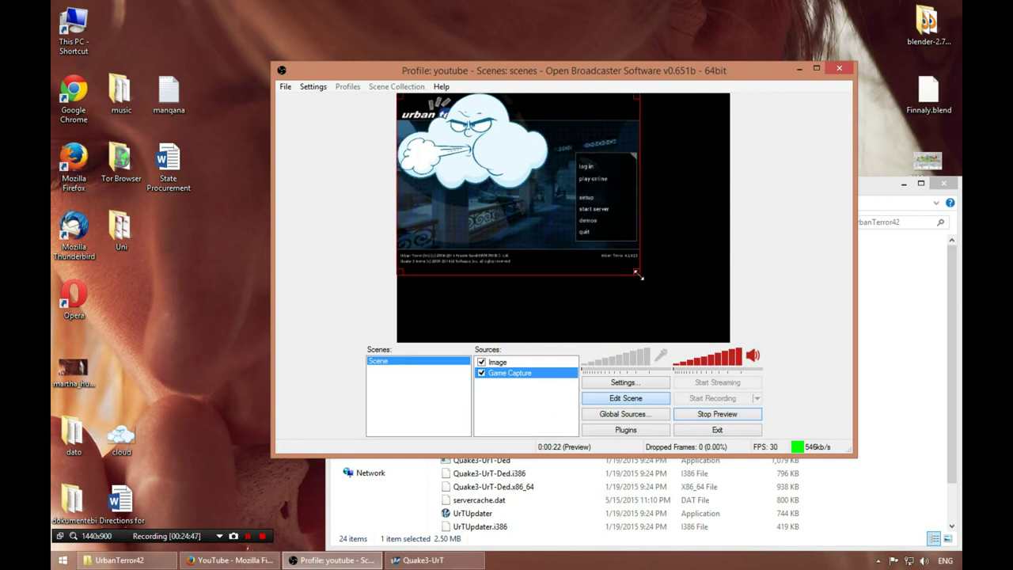
drag(638, 274, 725, 340)
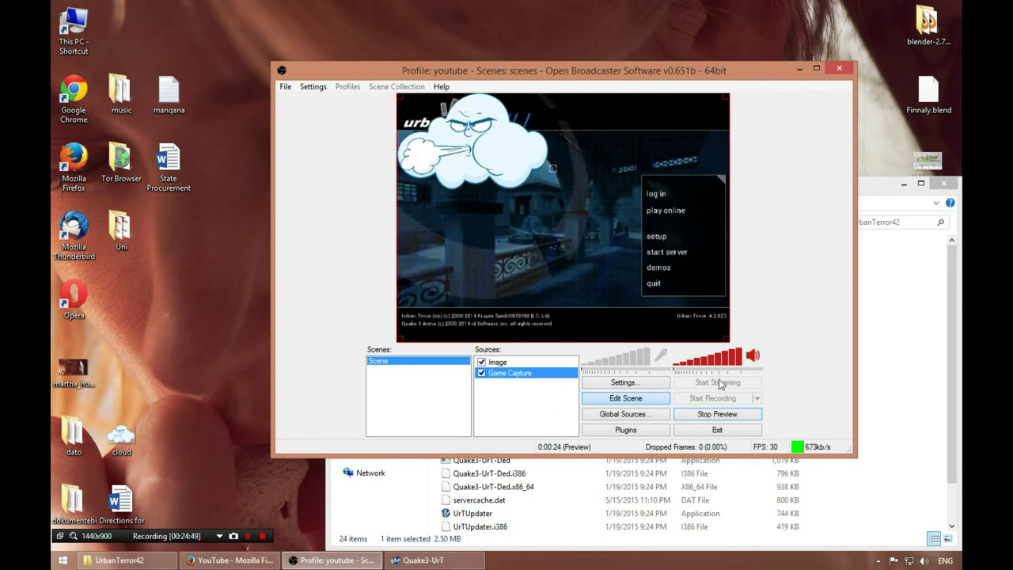
- Shrink the cloud image, move it into the top-right corner, and stop the preview
click(493, 154)
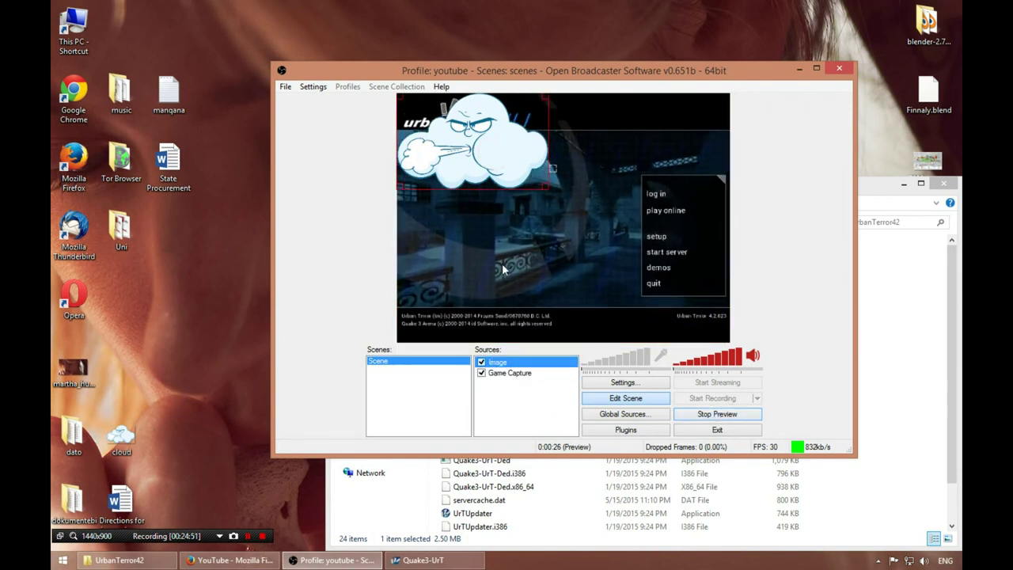
drag(550, 190, 493, 156)
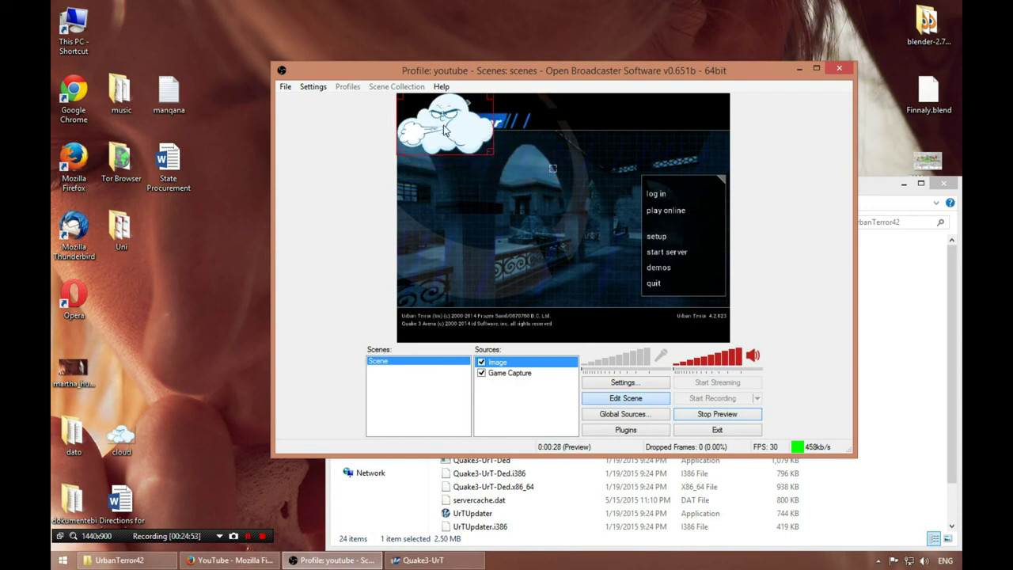
drag(468, 106, 685, 131)
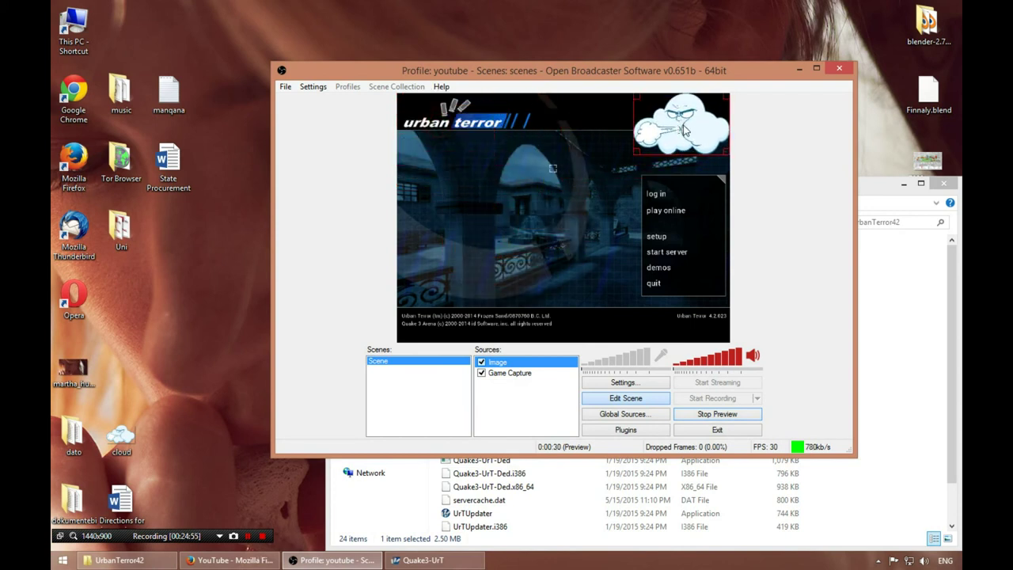
click(729, 417)
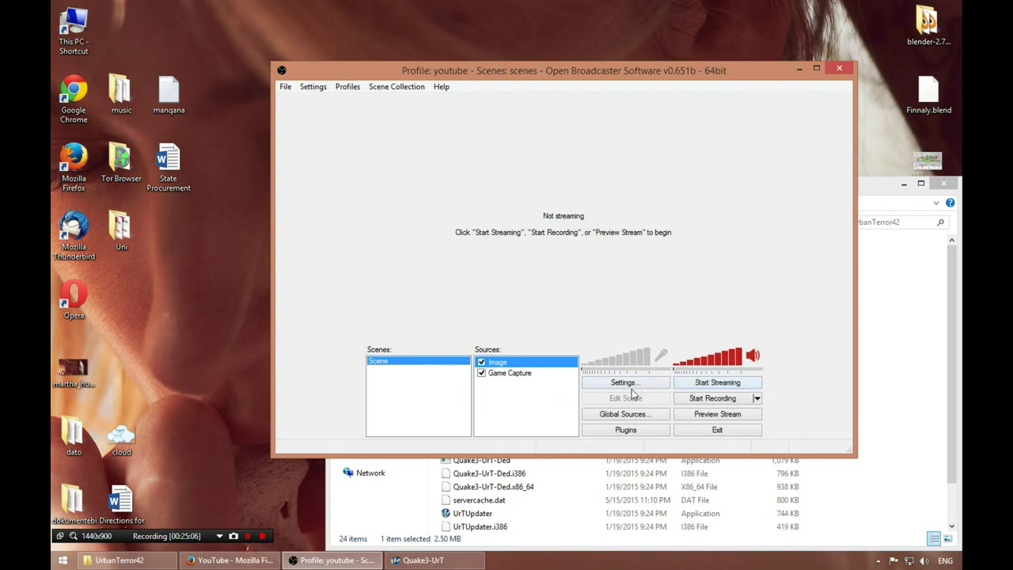
- Open the add-source context menu and dismiss it without adding anything
right_click(517, 391)
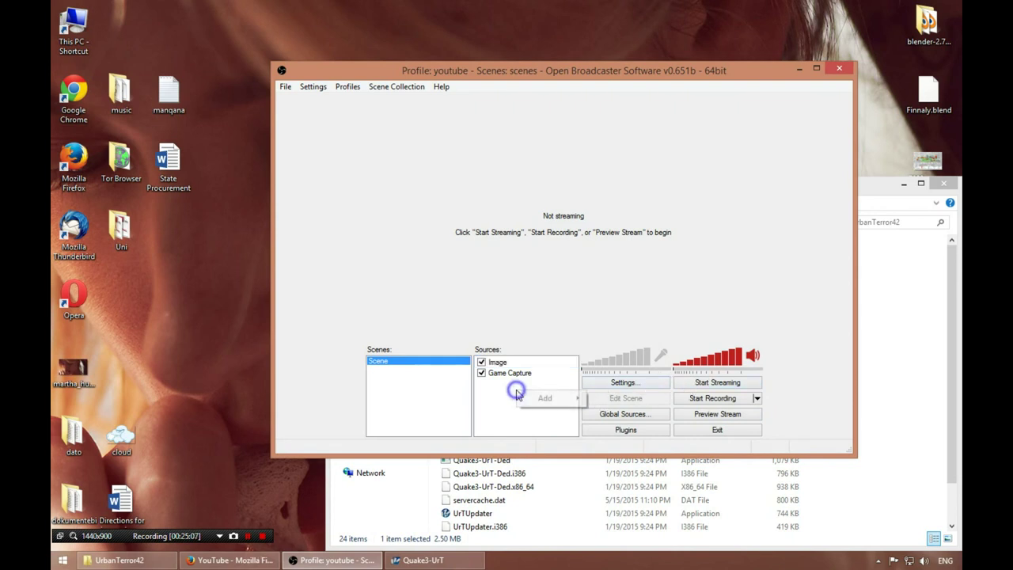
mouse_move(544, 397)
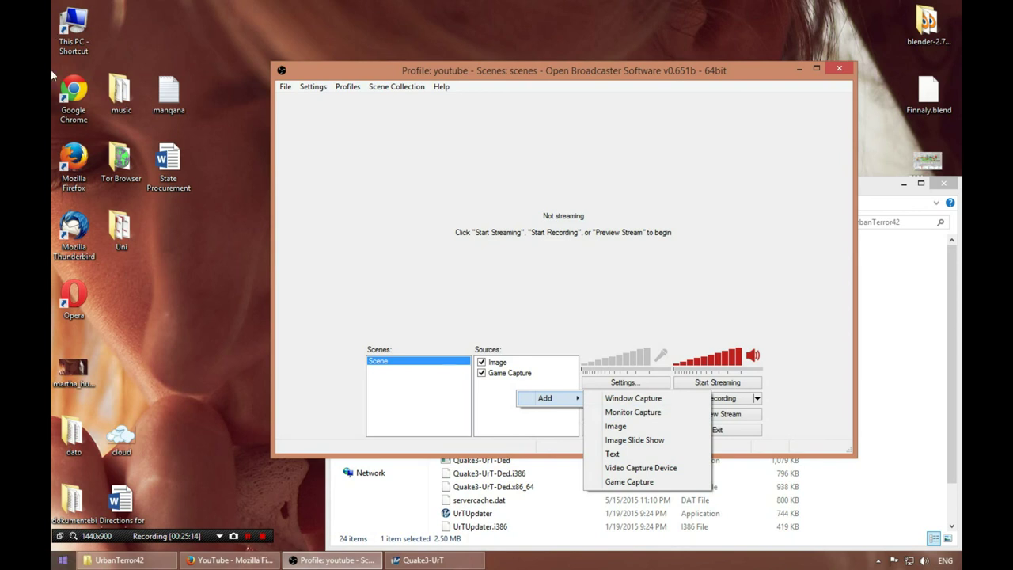
click(818, 331)
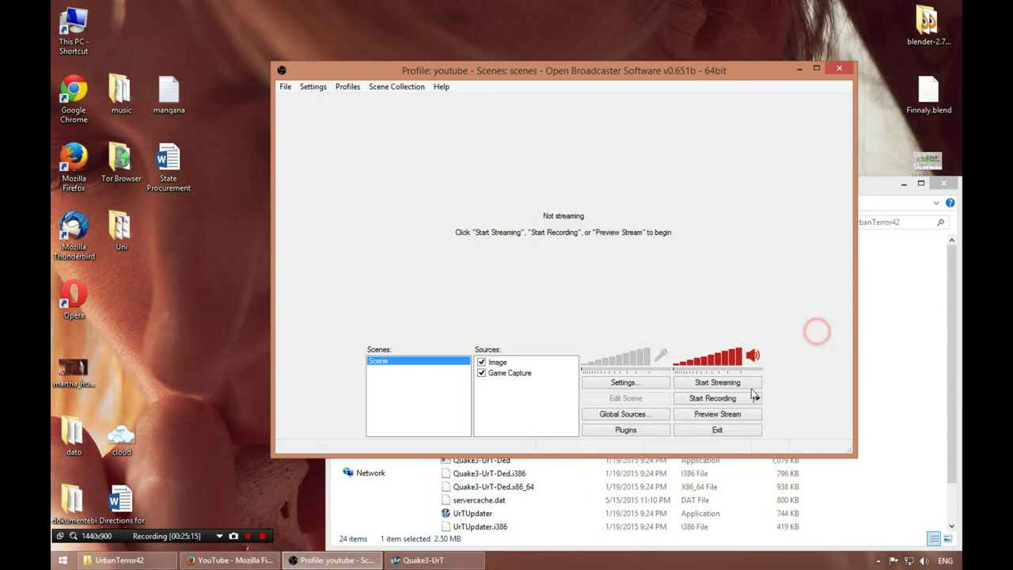
- Go live with Start Streaming and disable the preview via Preview > Enable View
click(719, 383)
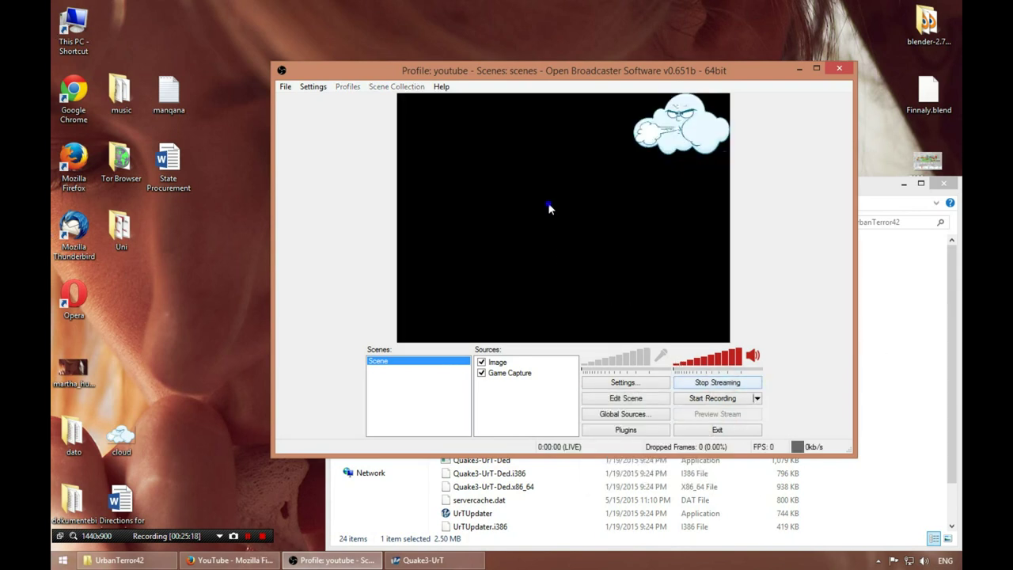
right_click(549, 206)
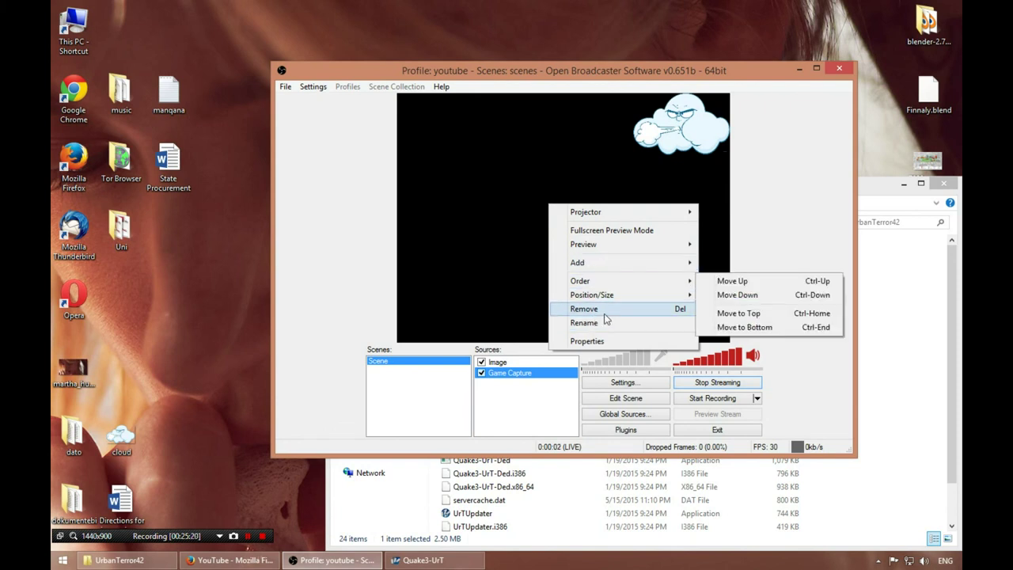
mouse_move(604, 245)
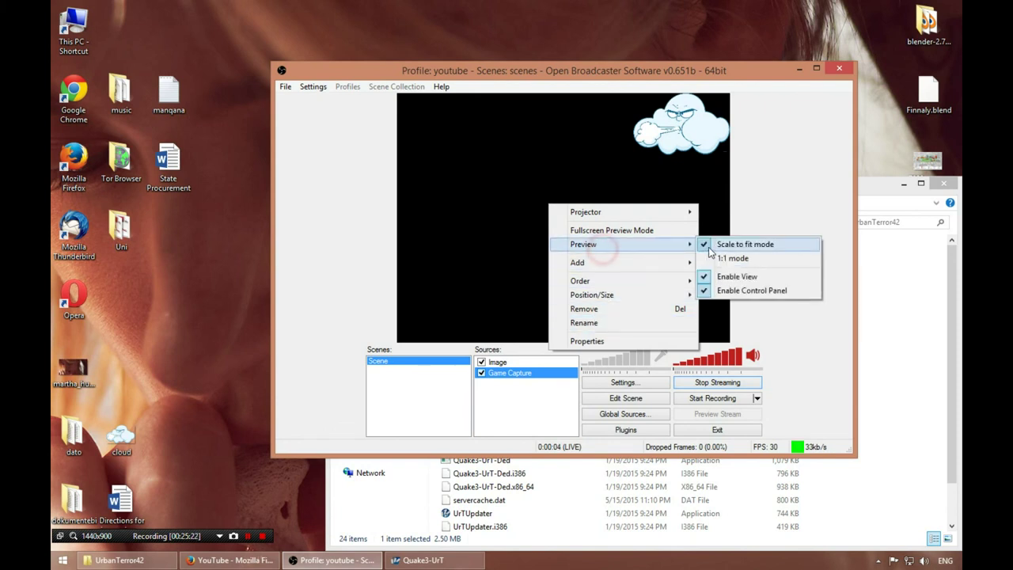
click(727, 277)
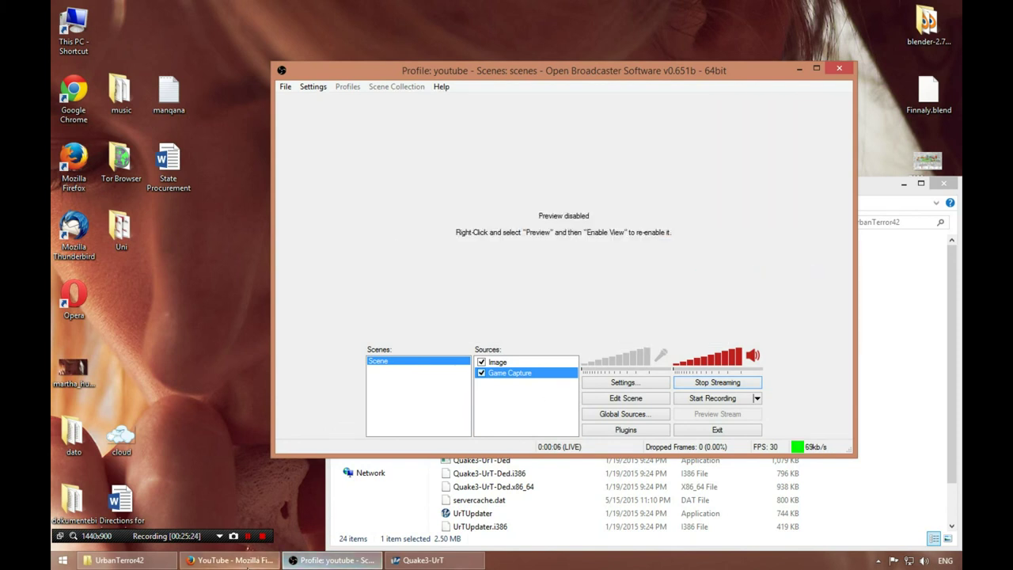
click(247, 565)
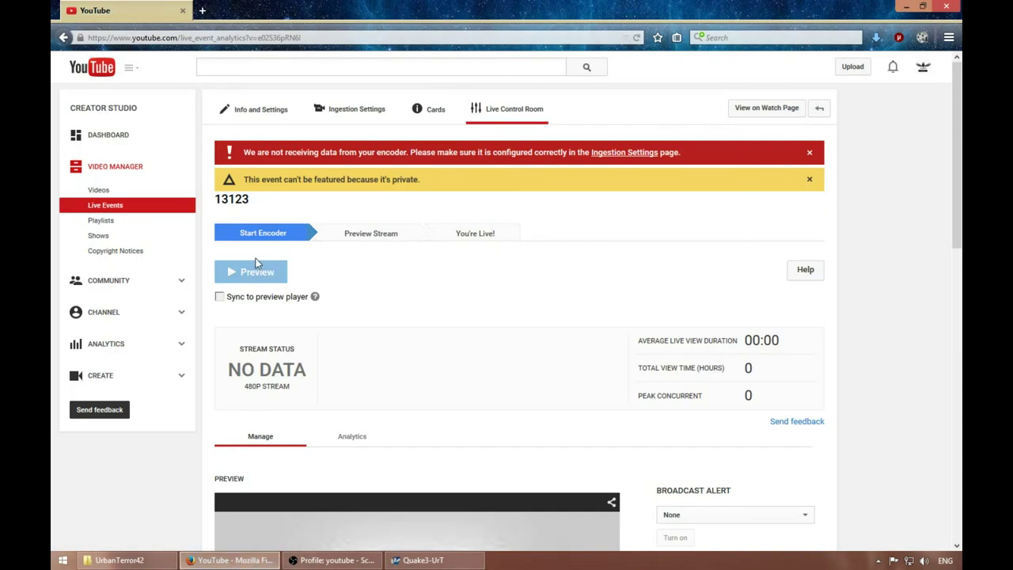
- Dismiss the event banner, start the event preview and confirm it with OK
click(809, 152)
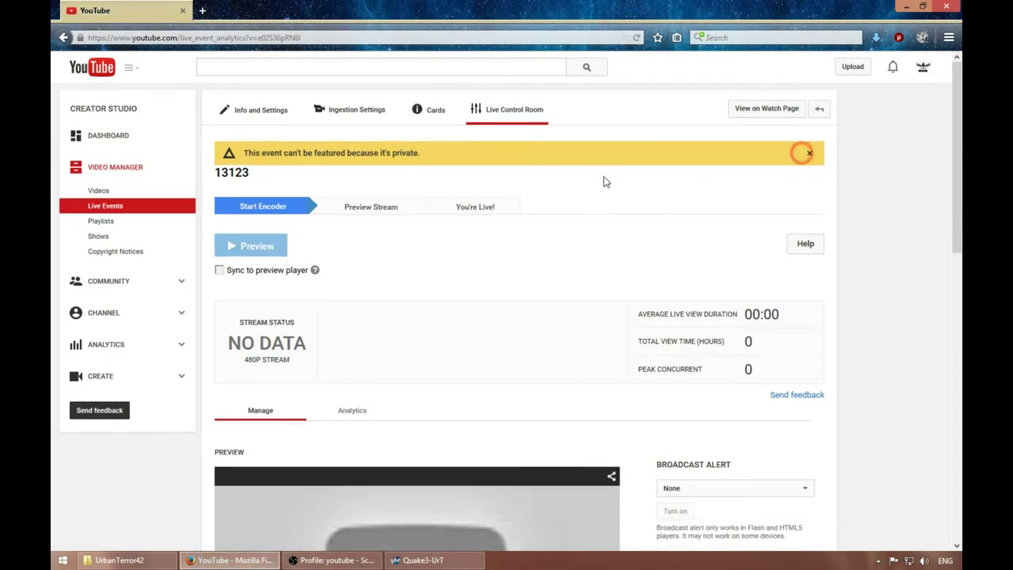
click(256, 247)
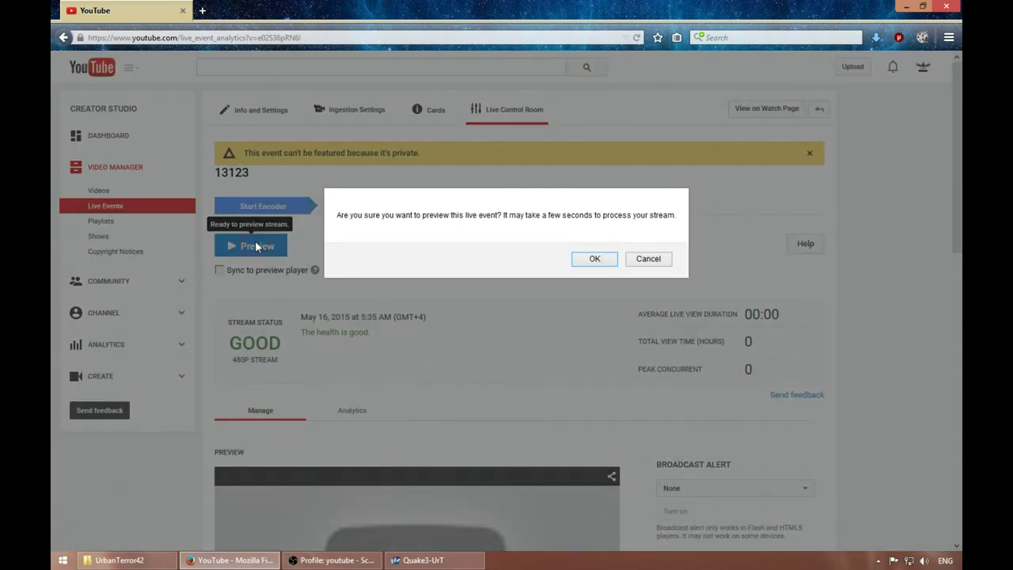
click(593, 258)
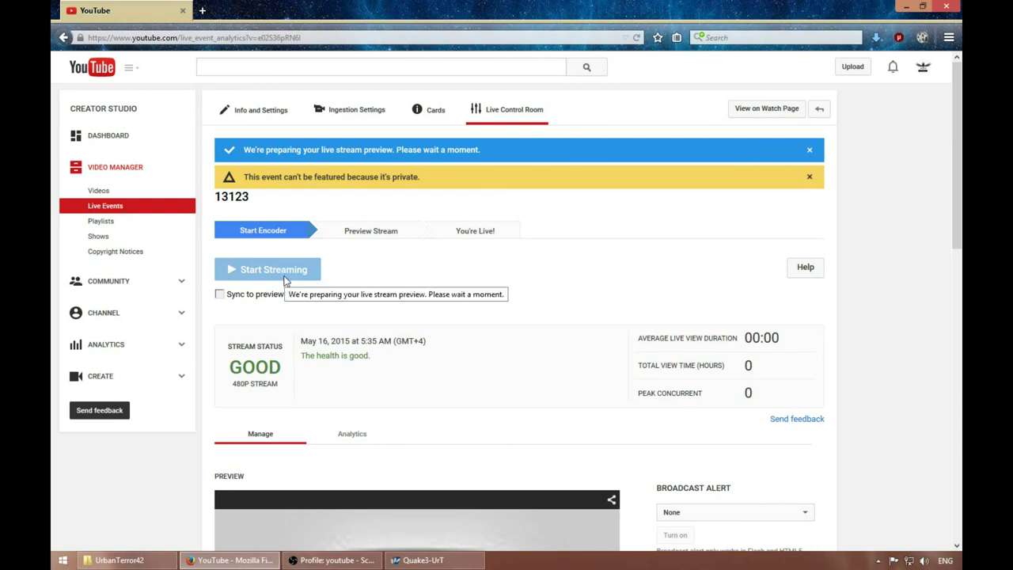
scroll(293, 332, down, 8)
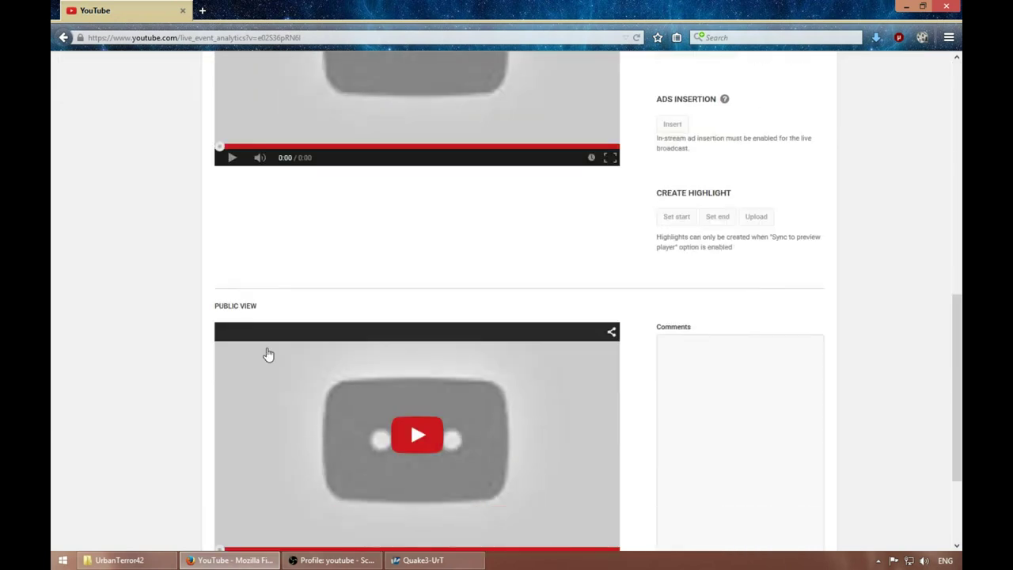
scroll(267, 353, up, 5)
scroll(267, 353, up, 2)
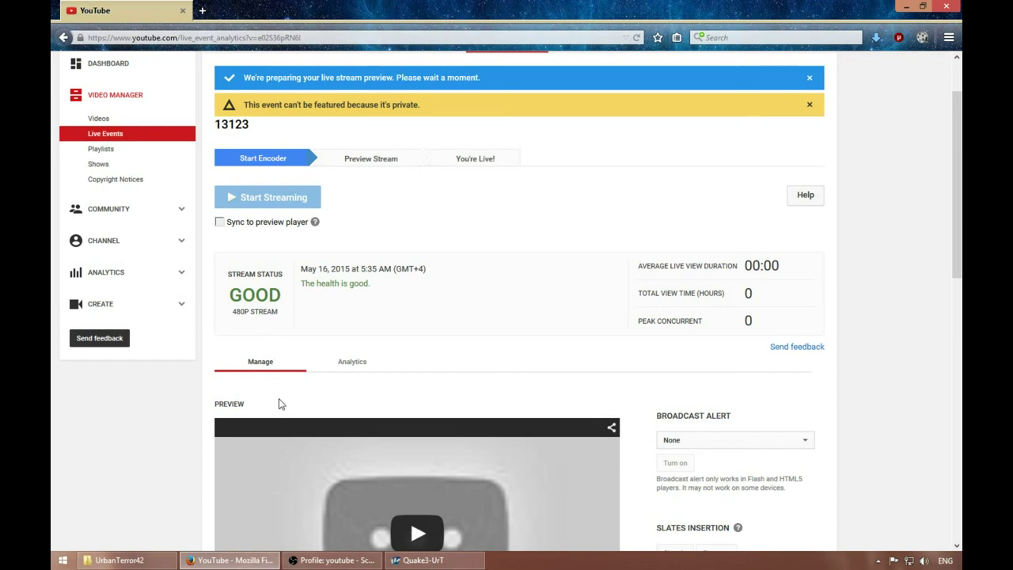
- Check the stream's Broadcast Settings in OBS, then close Settings with OK
click(332, 560)
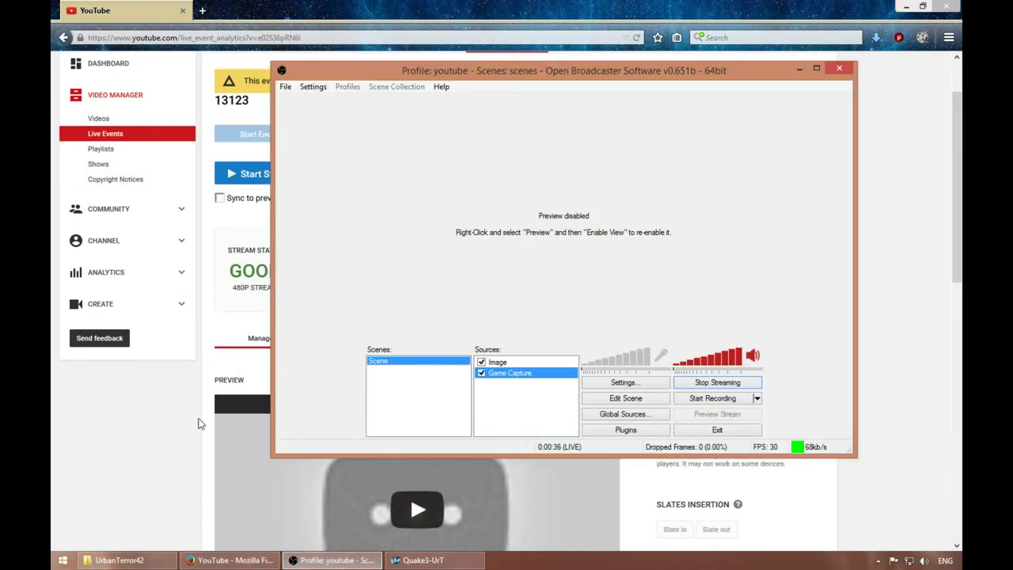
click(649, 382)
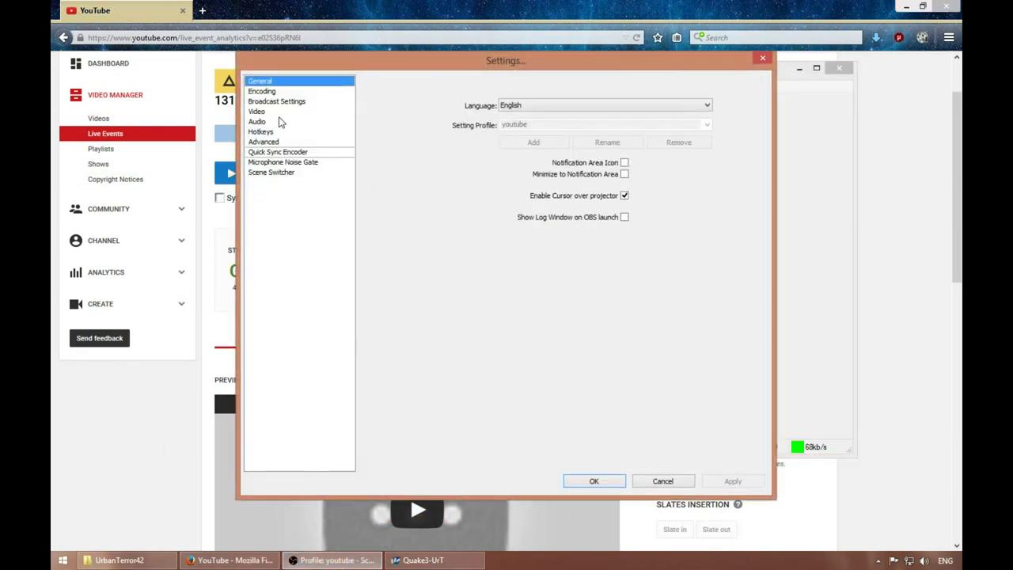
click(260, 112)
click(276, 101)
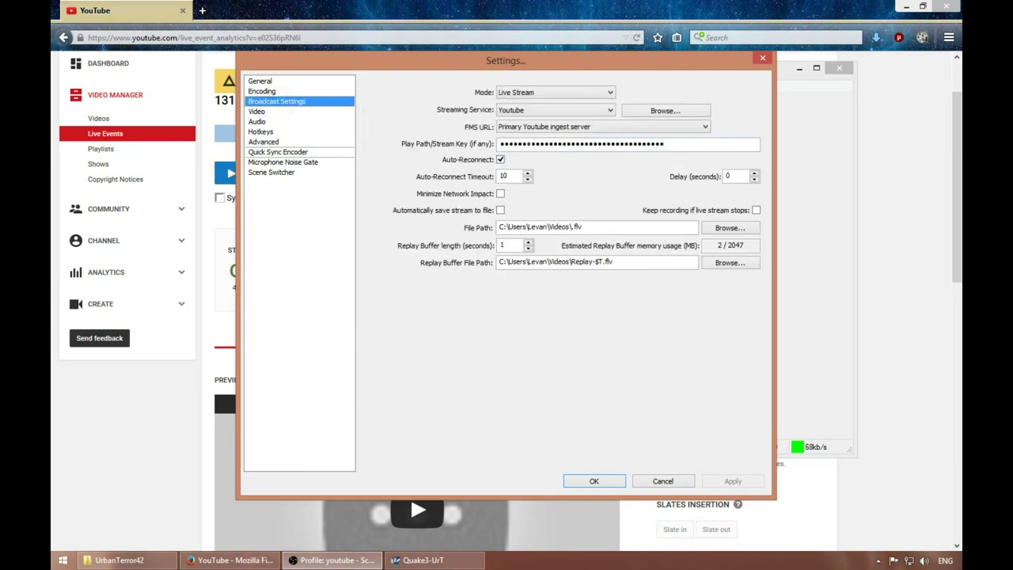
click(594, 481)
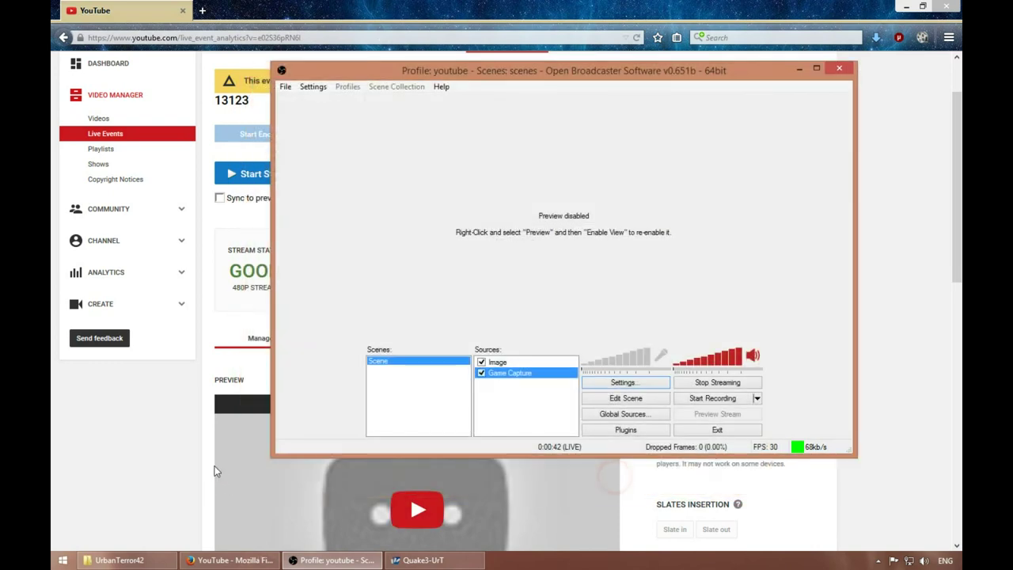
click(86, 494)
- Scroll the Live Control Room to confirm event 13123 is in preview with GOOD health
scroll(314, 300, down, 3)
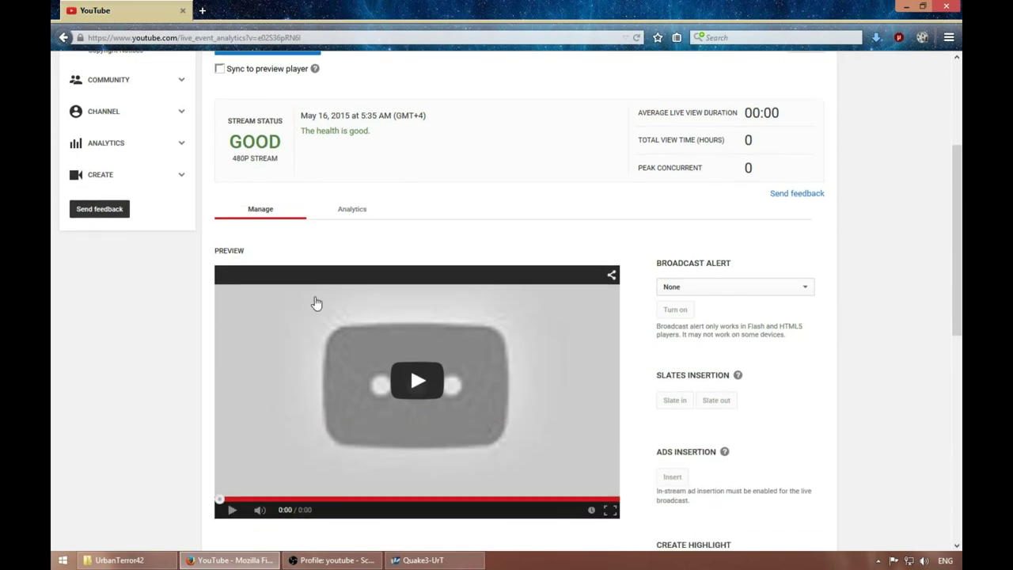
scroll(315, 258, up, 5)
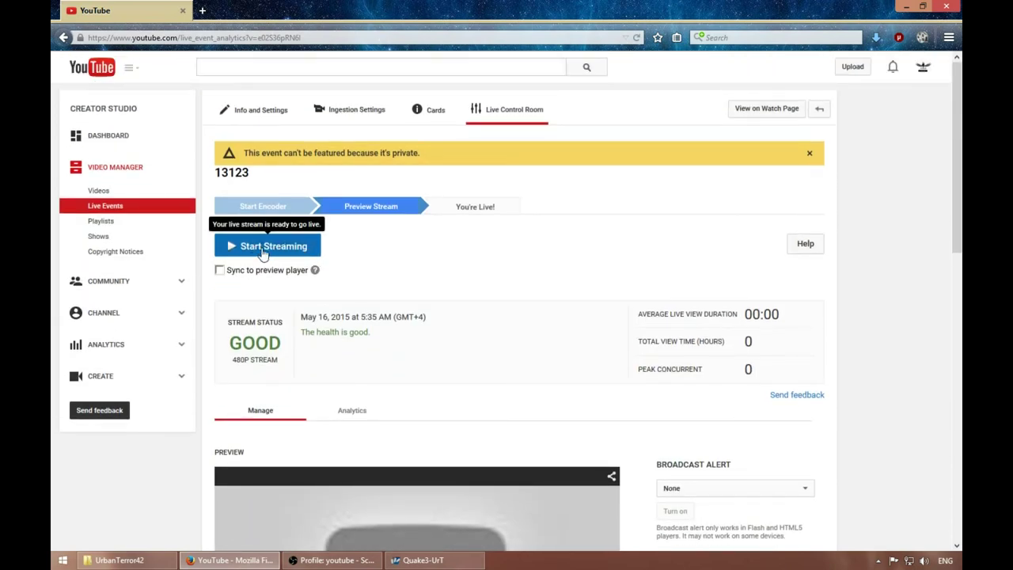
scroll(263, 253, down, 3)
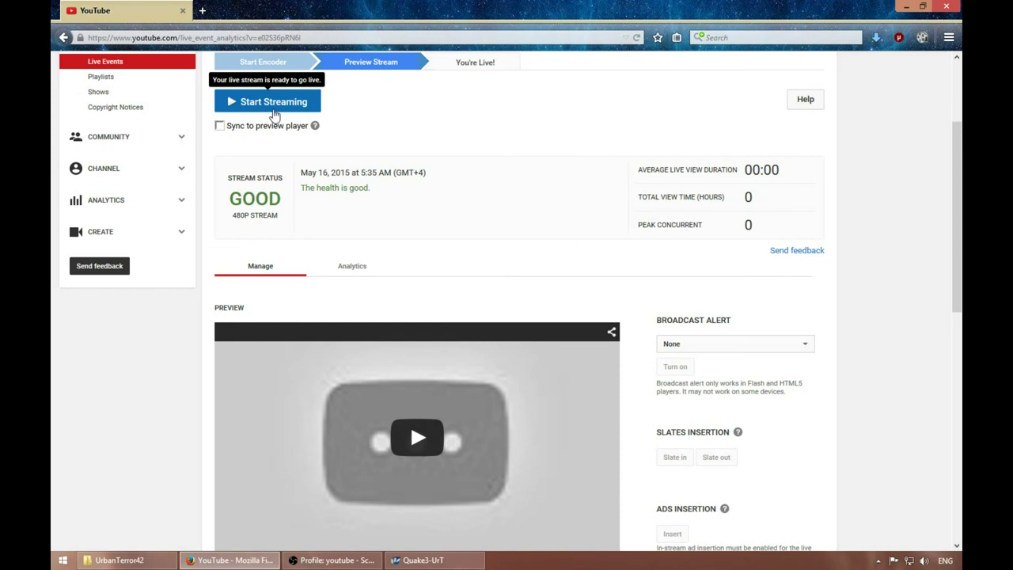
scroll(276, 111, down, 2)
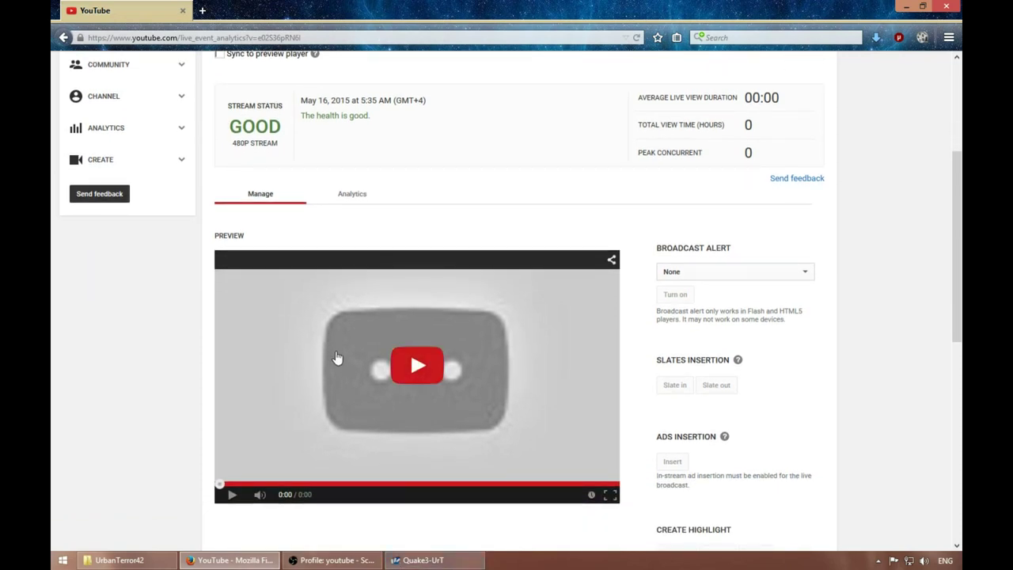
scroll(335, 357, up, 5)
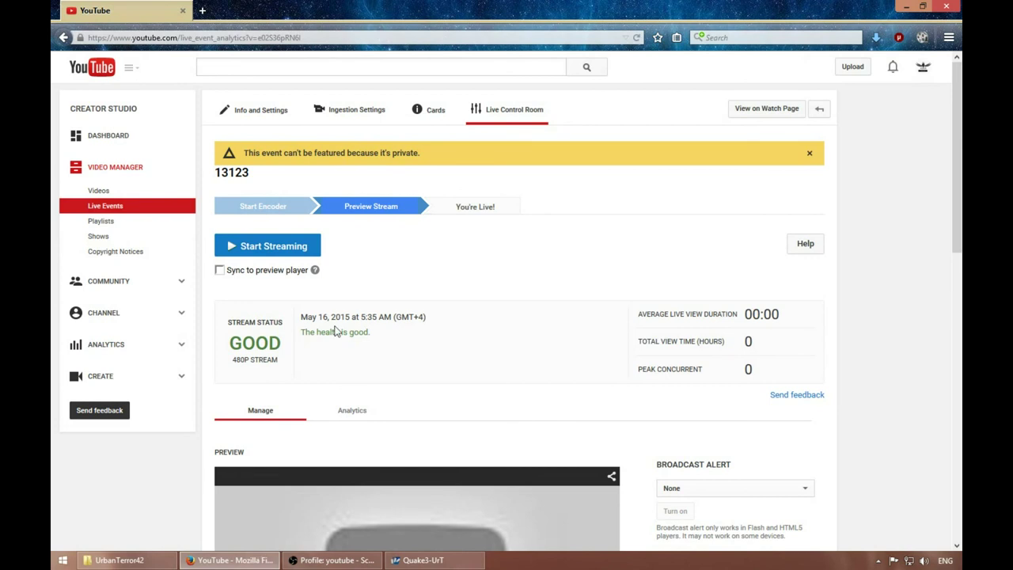
click(427, 560)
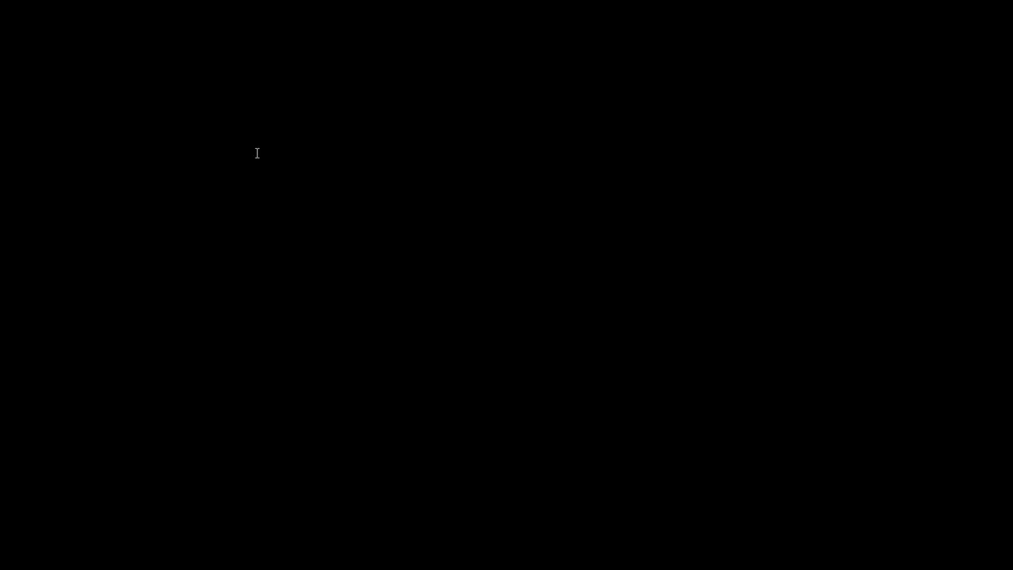
- Return from the game to OBS, click Stop Streaming, and move the window up-left
key(alt+Tab)
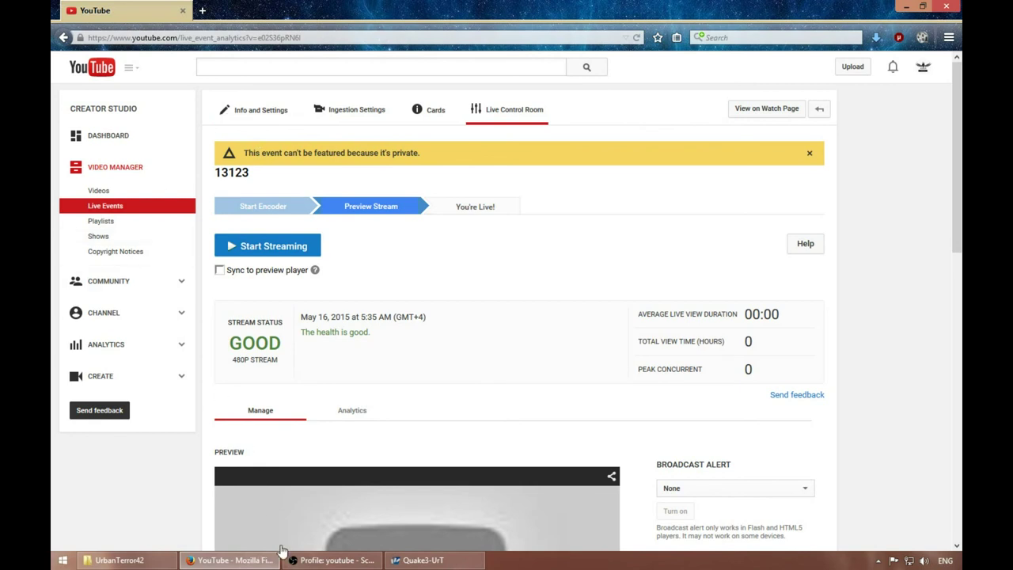
click(325, 559)
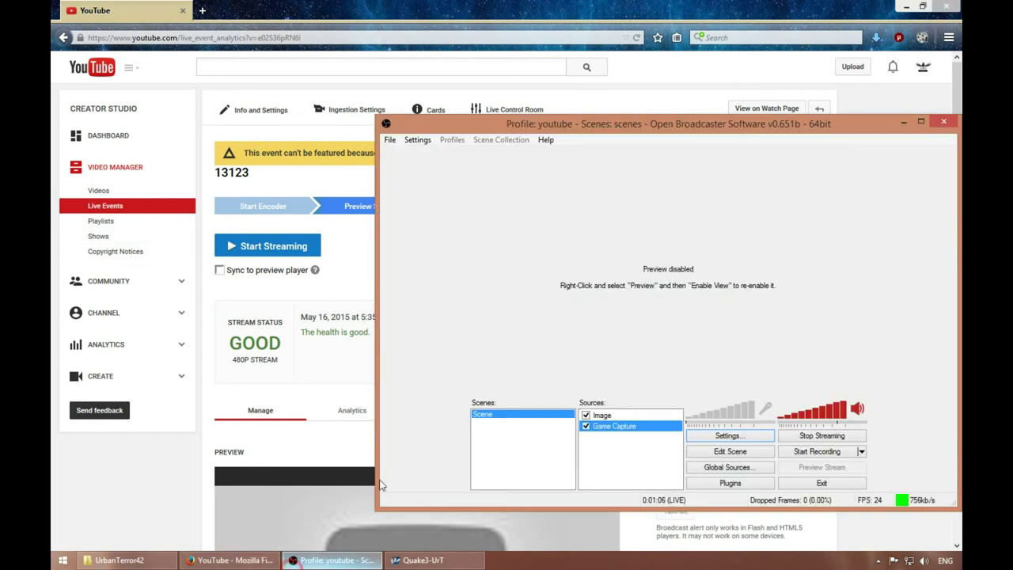
click(815, 437)
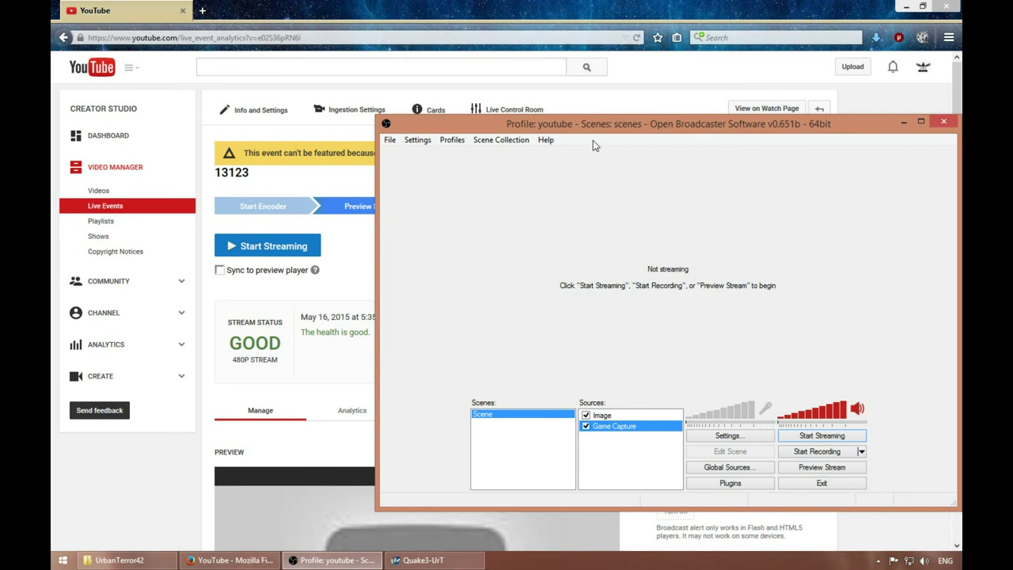
drag(578, 125, 478, 95)
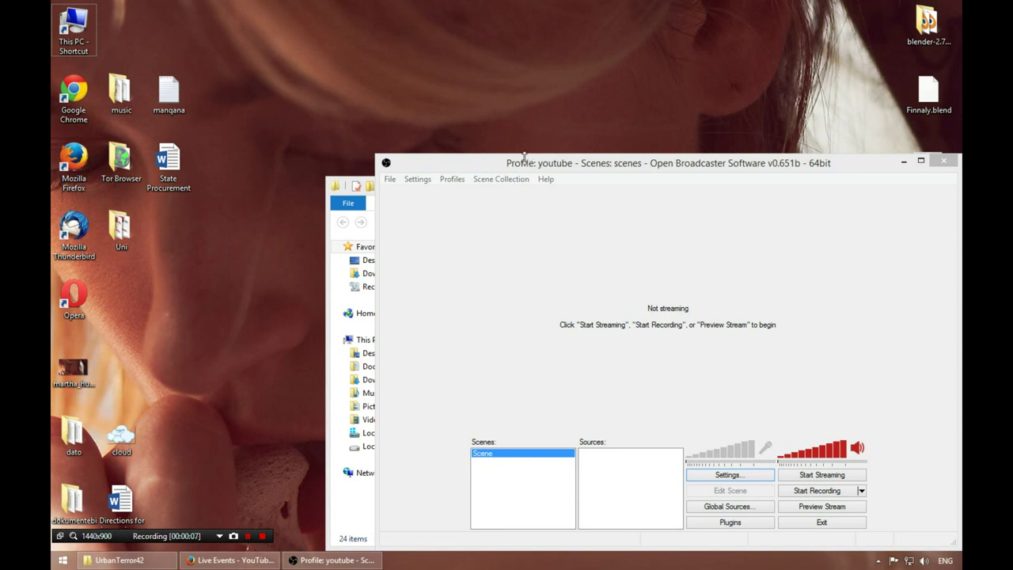
- Switch OBS to the twitch profile and back to youtube, then show the YouTube Live Control Room again
drag(519, 164, 358, 96)
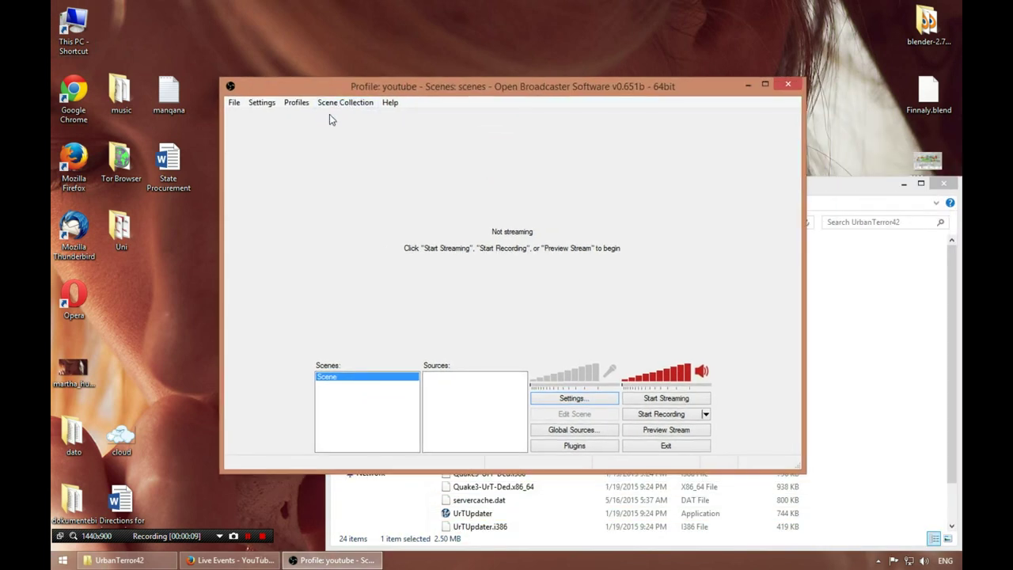
click(296, 103)
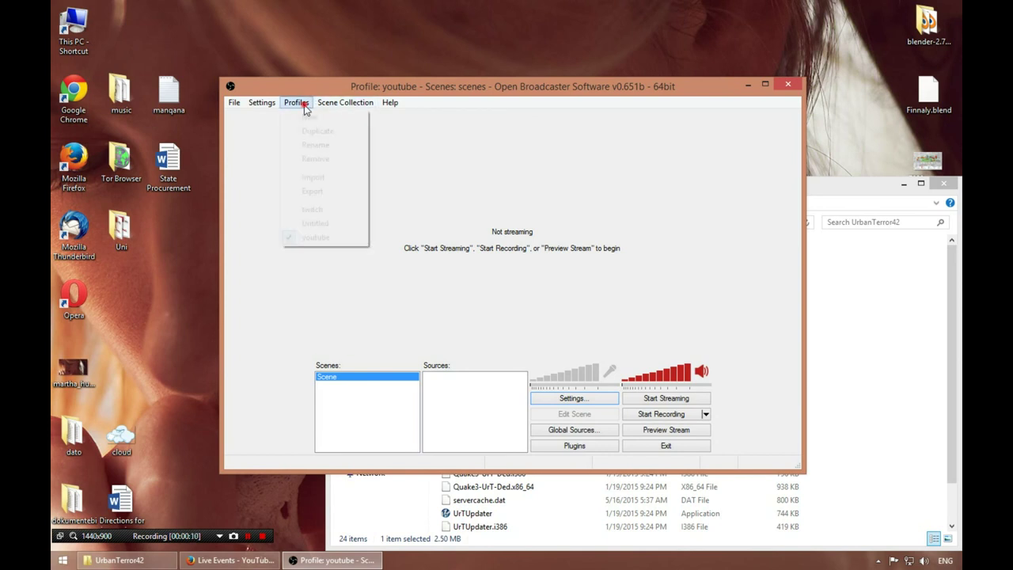
click(319, 211)
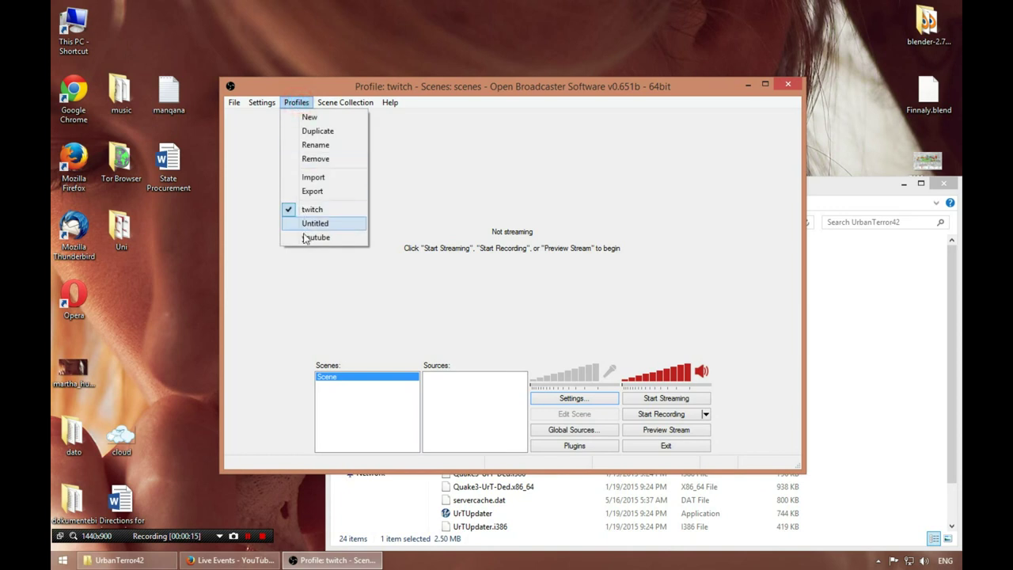
click(307, 238)
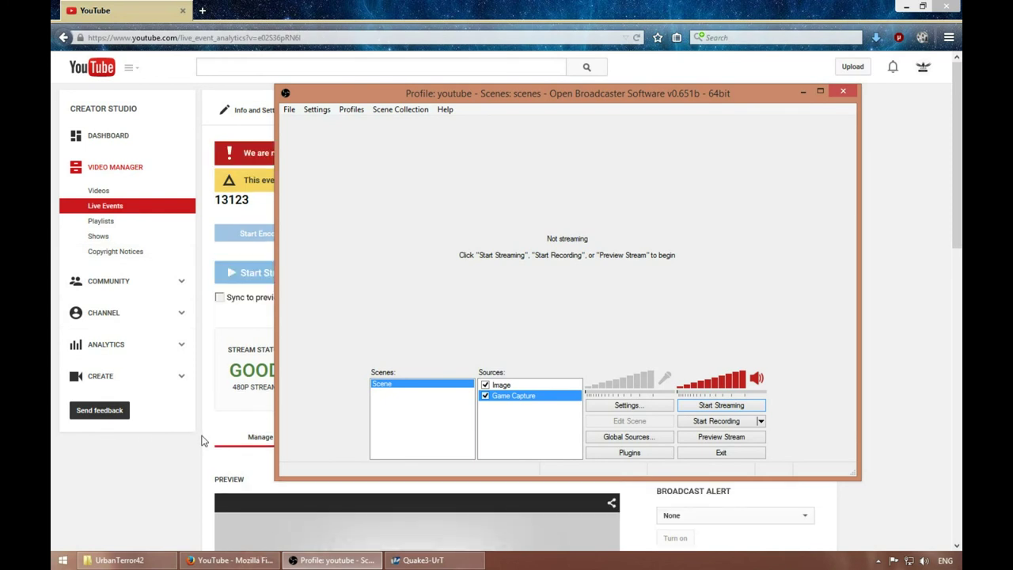
click(136, 485)
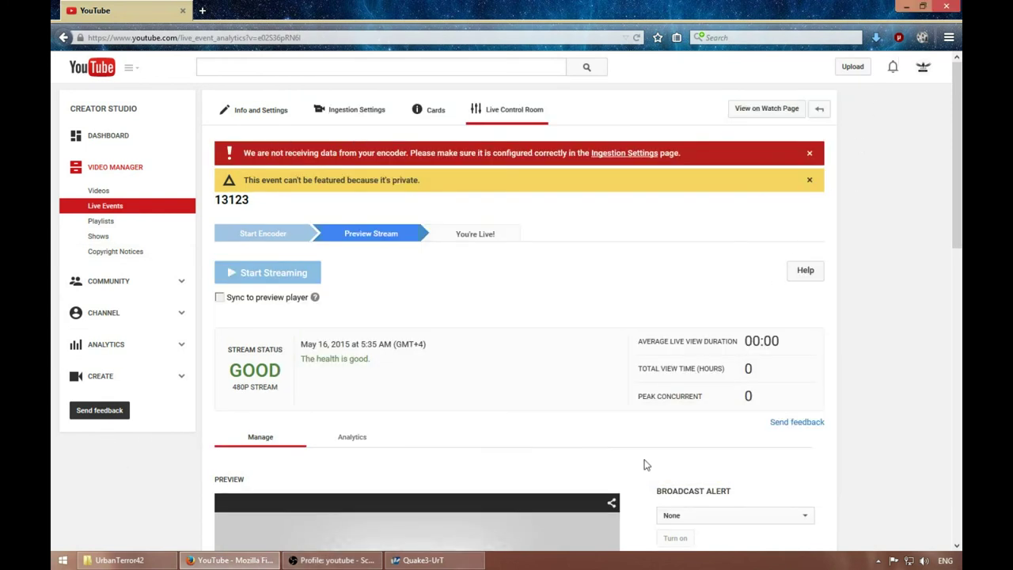